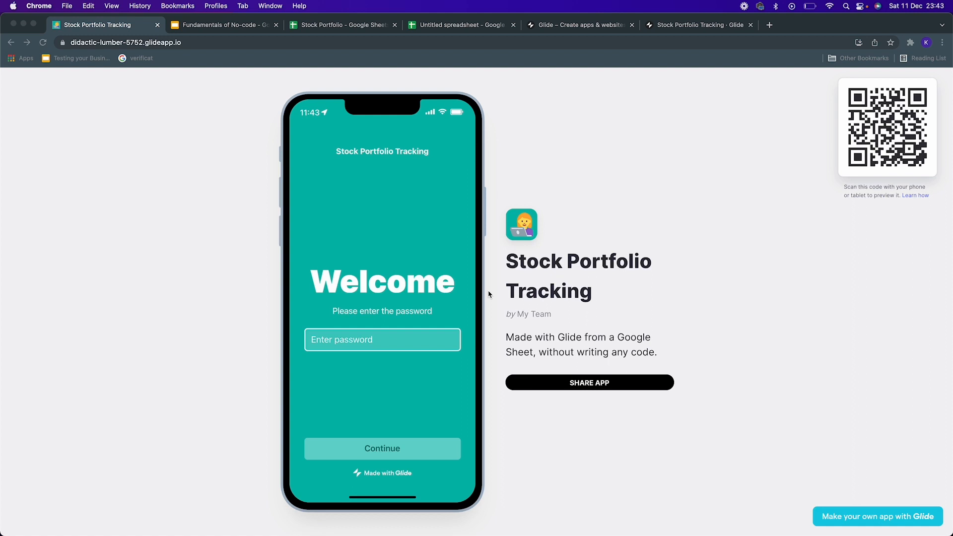
Step: Enter the app's password on the welcome screen and continue into the app
click(411, 341)
text(1)
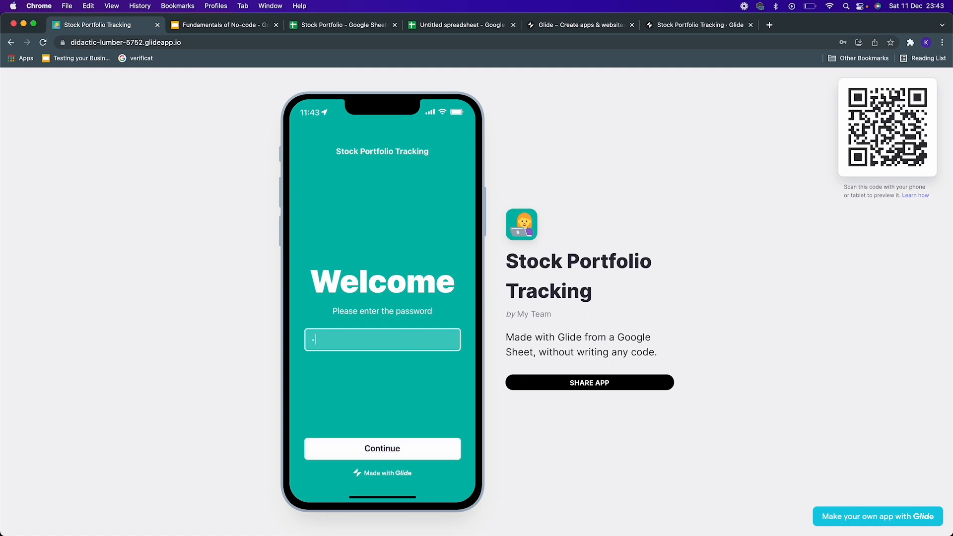
text(234)
click(415, 459)
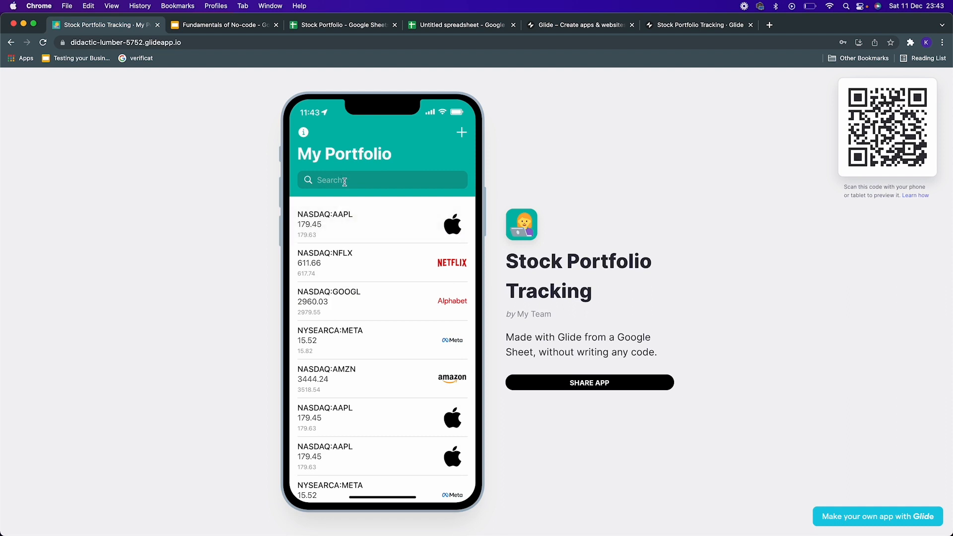
Step: Open the NASDAQ:AAPL entry's details in the portfolio list and go back to the list
click(377, 234)
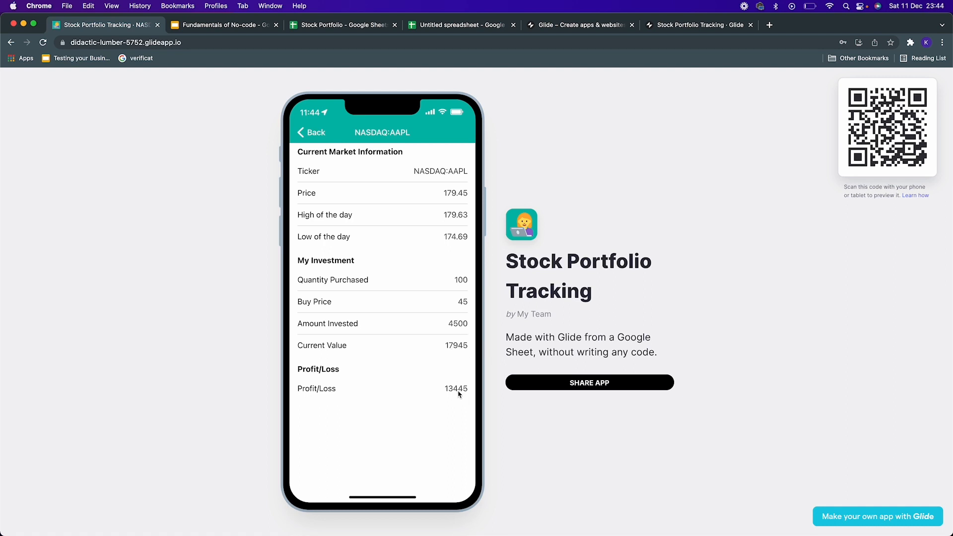
click(309, 134)
Step: Open the Add my stock form, select NASDAQ:NFLX as portfolio, and enter a buy of 34 at buy price 56
click(461, 133)
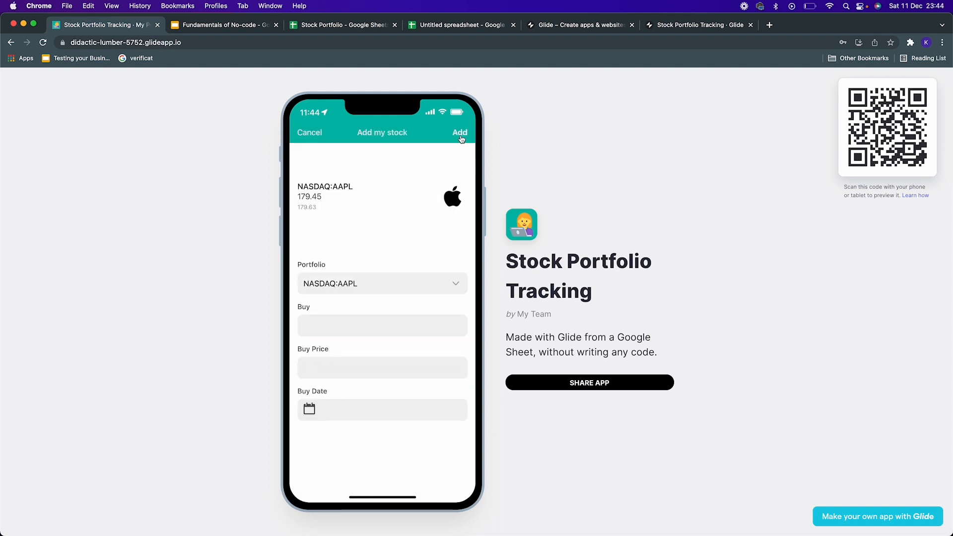
click(347, 174)
click(346, 208)
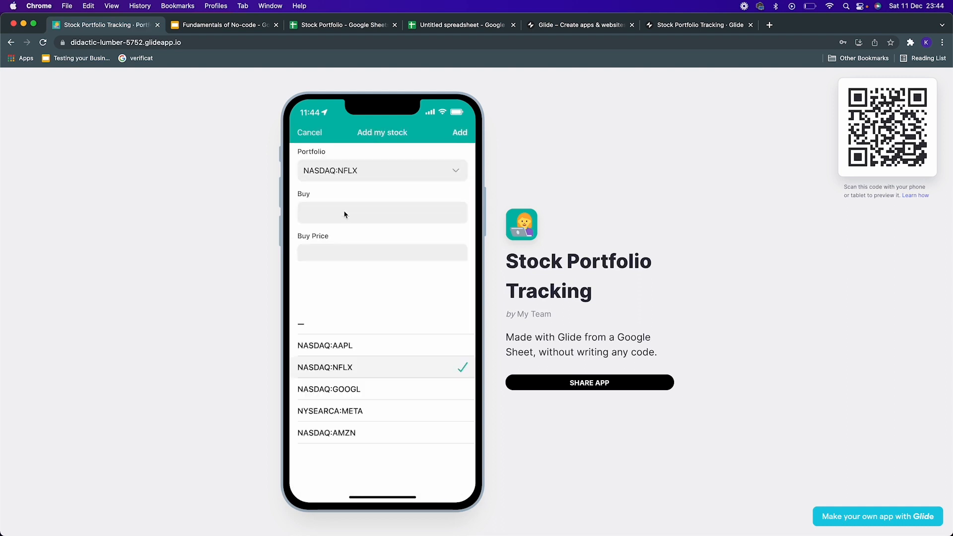
click(345, 213)
text(34)
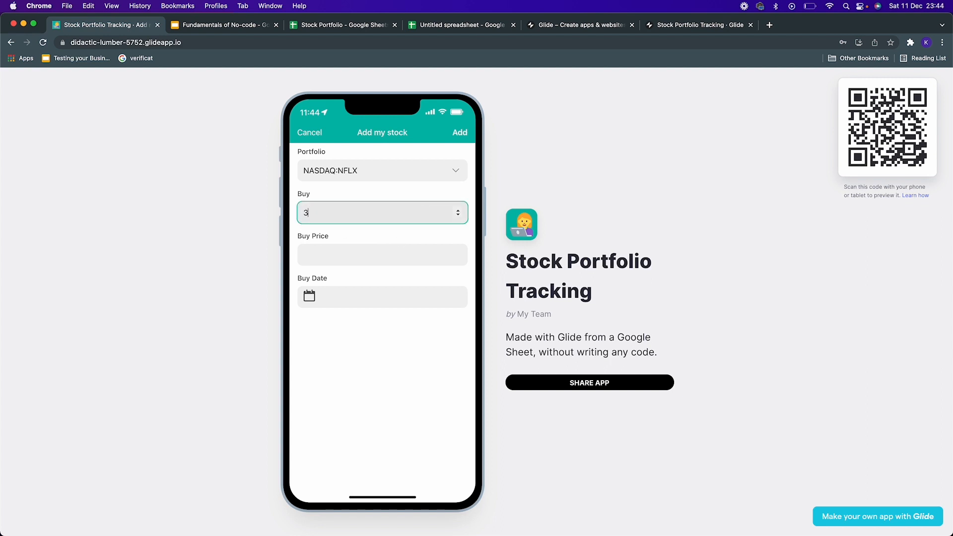
click(398, 251)
text(56)
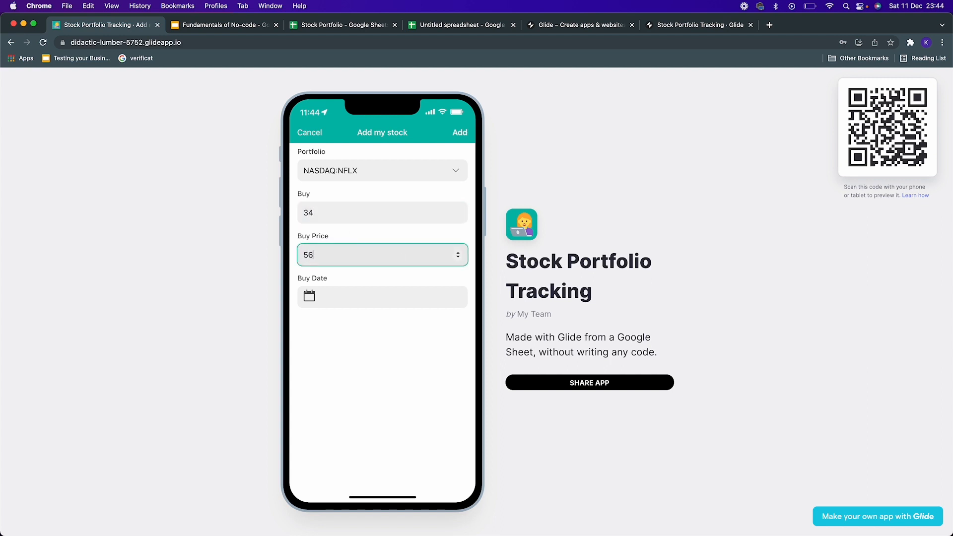
Step: Set the buy date to 10 December 2021 and add the stock to the portfolio
click(415, 297)
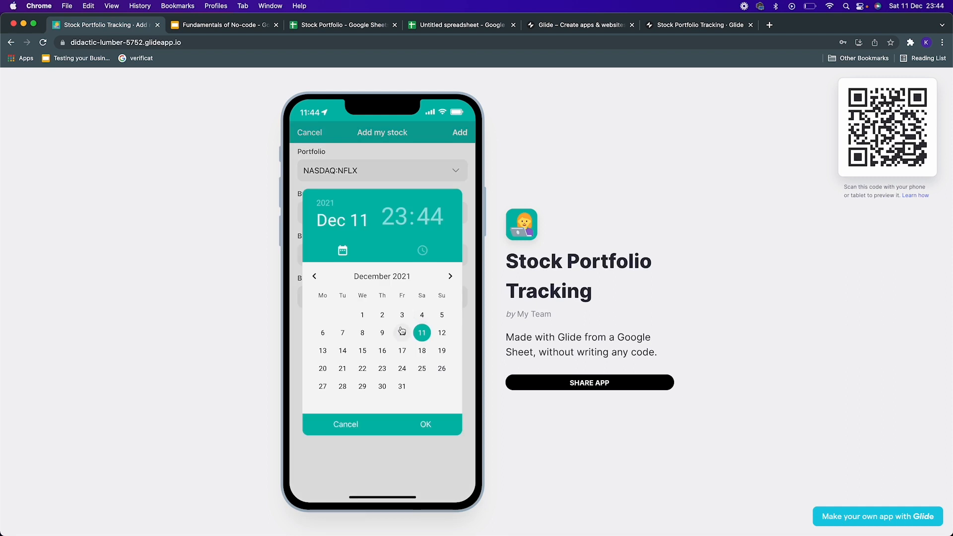
click(402, 331)
click(426, 423)
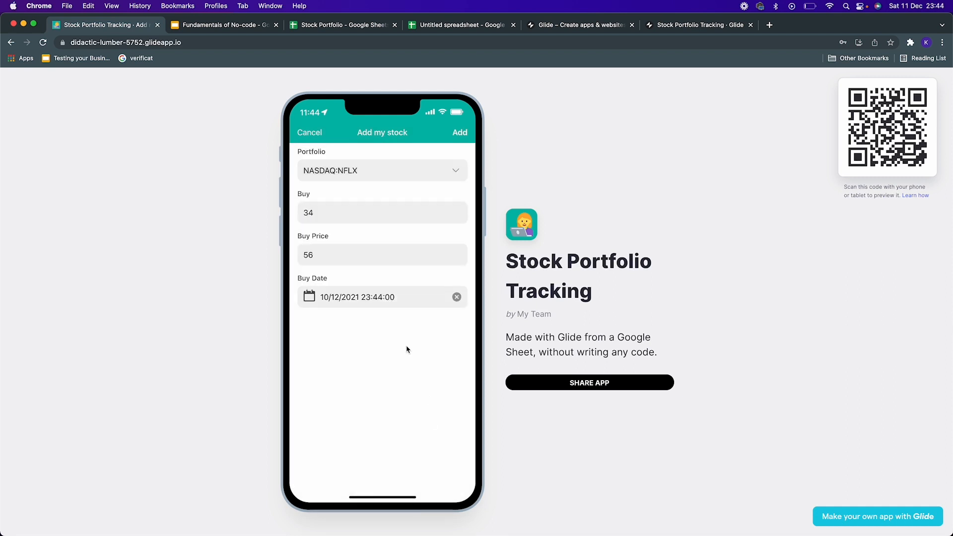
click(460, 133)
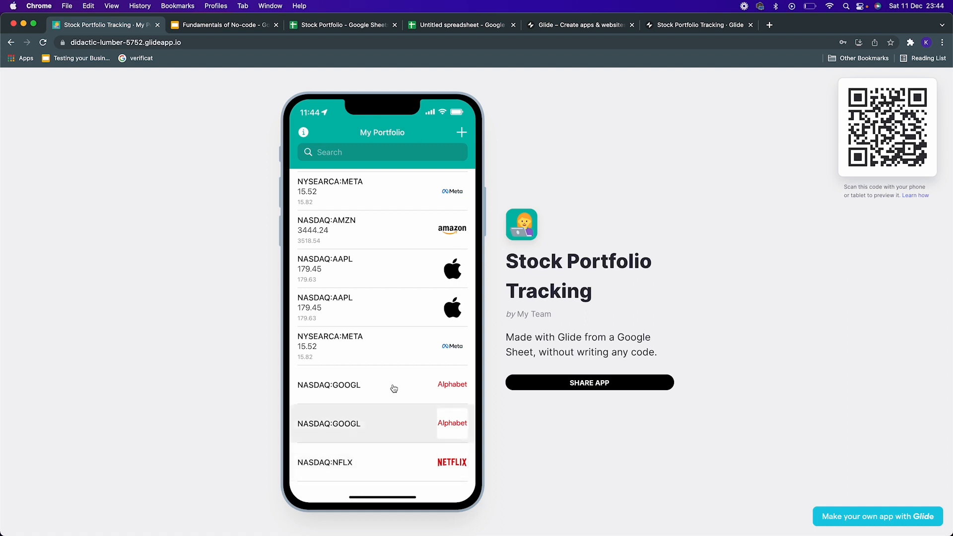
scroll(386, 329, up, 5)
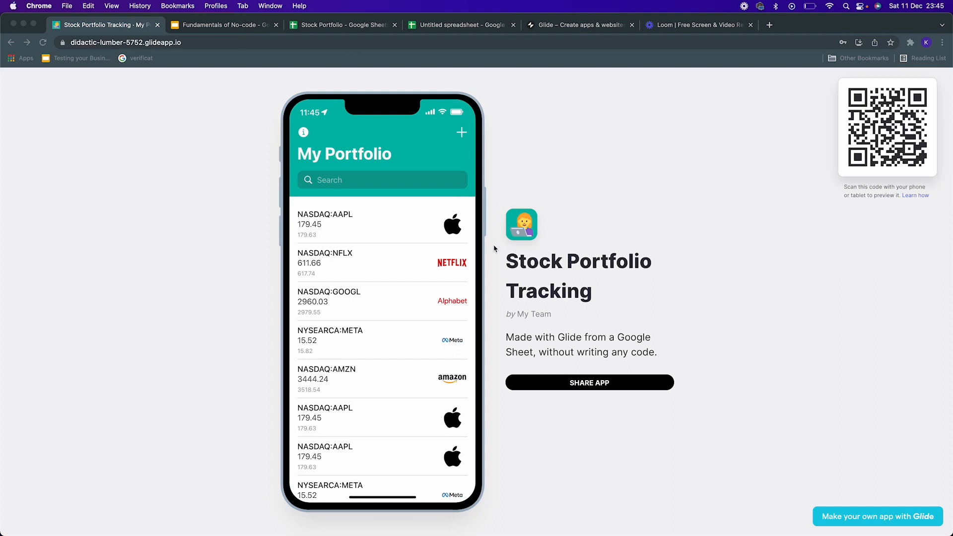
Step: Switch to the Fundamentals of No-code presentation and present the UI, API and DB slide
click(222, 25)
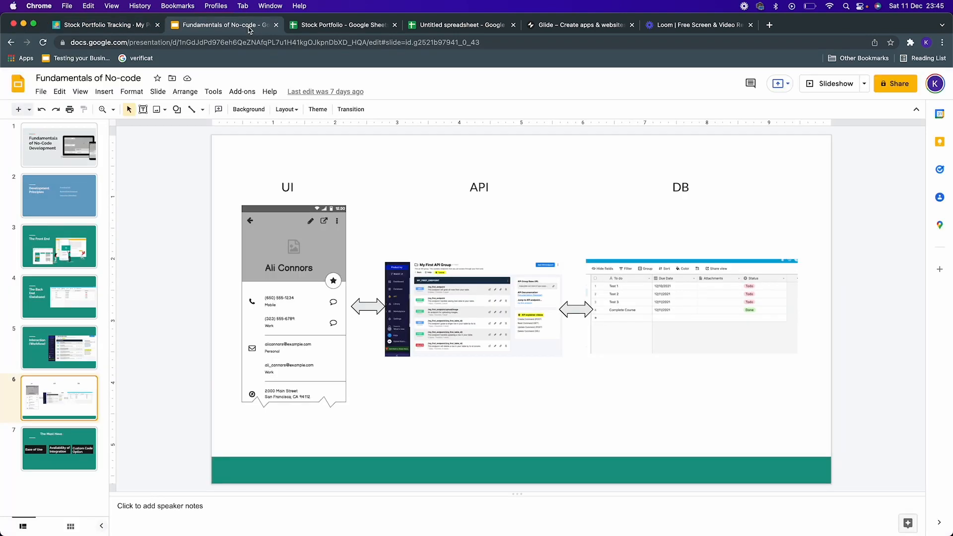
click(812, 84)
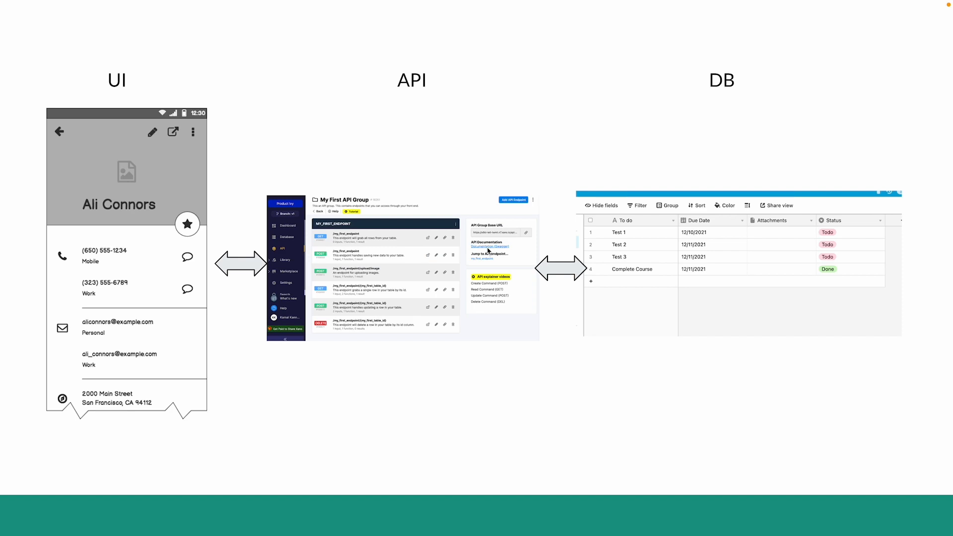
key(Escape)
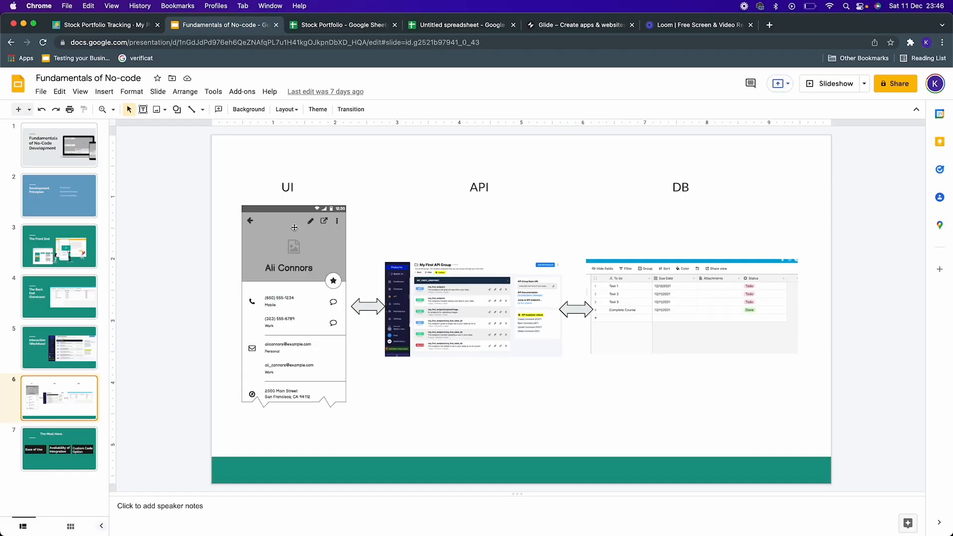
Step: Switch between the app, presentation, blank spreadsheet and Glide website tabs to compare them
click(130, 26)
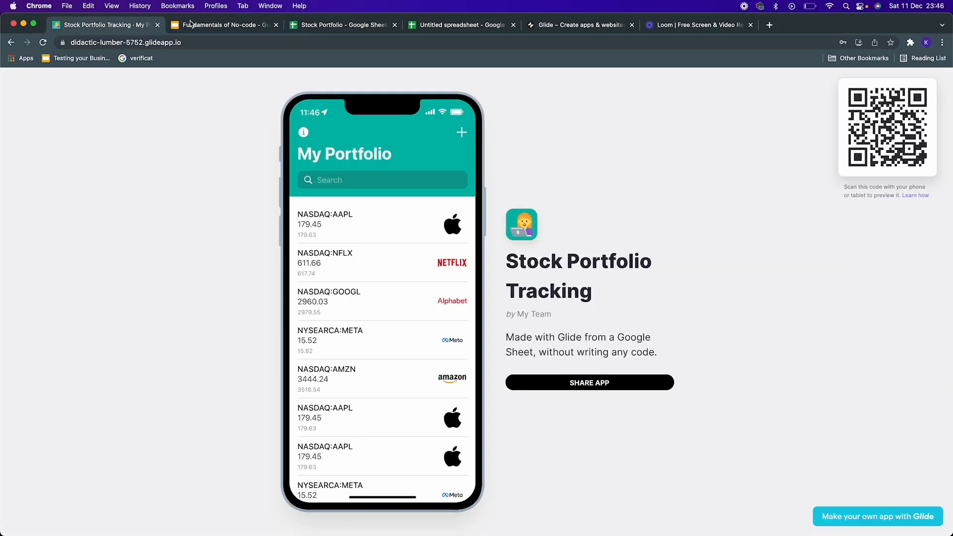
click(260, 25)
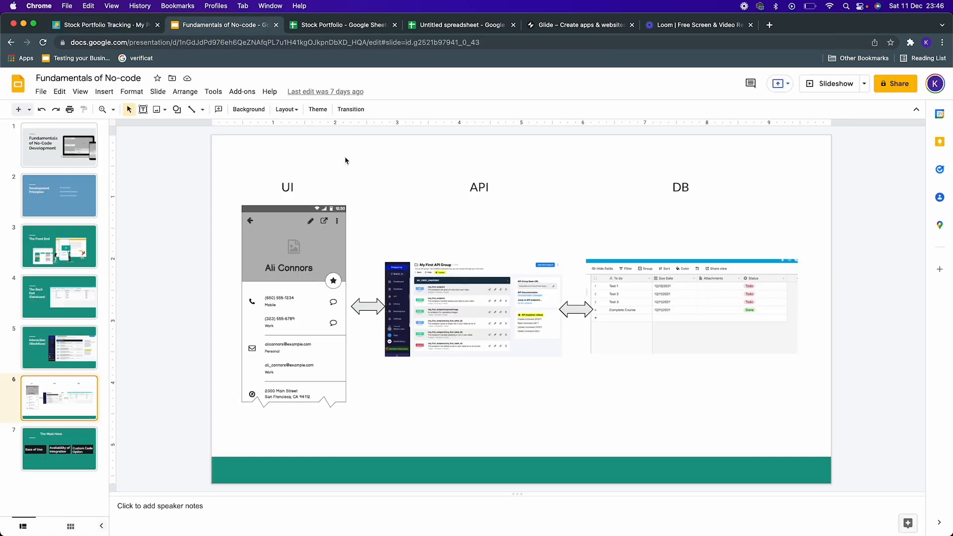
click(544, 27)
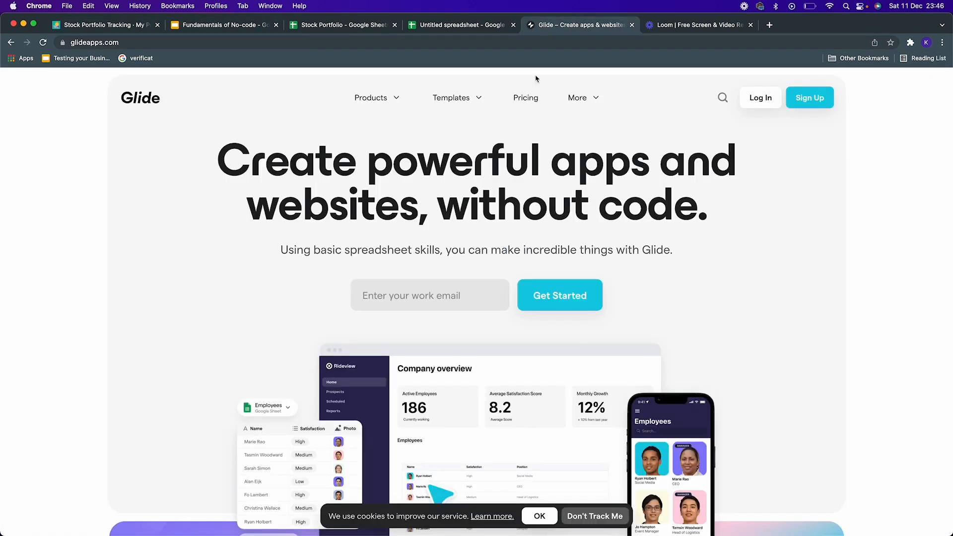
click(243, 26)
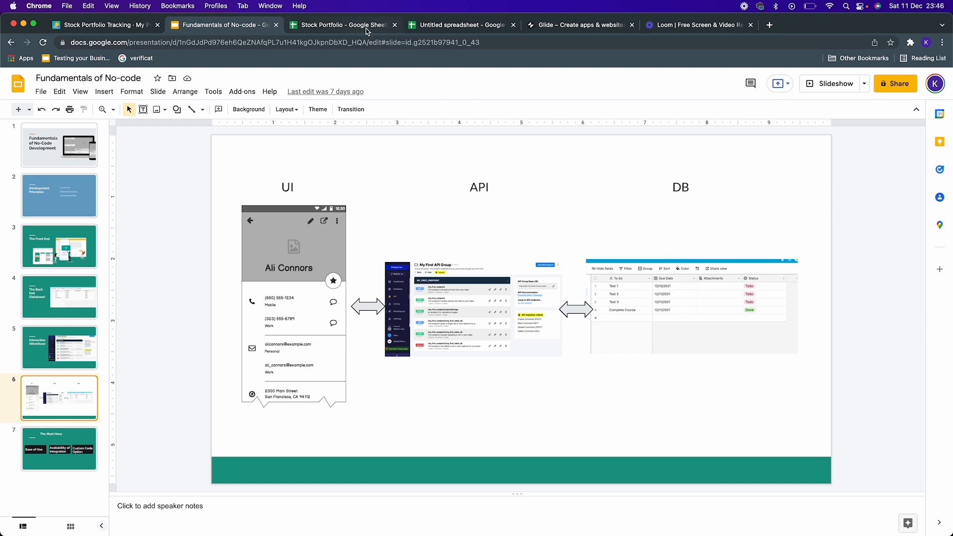
click(463, 25)
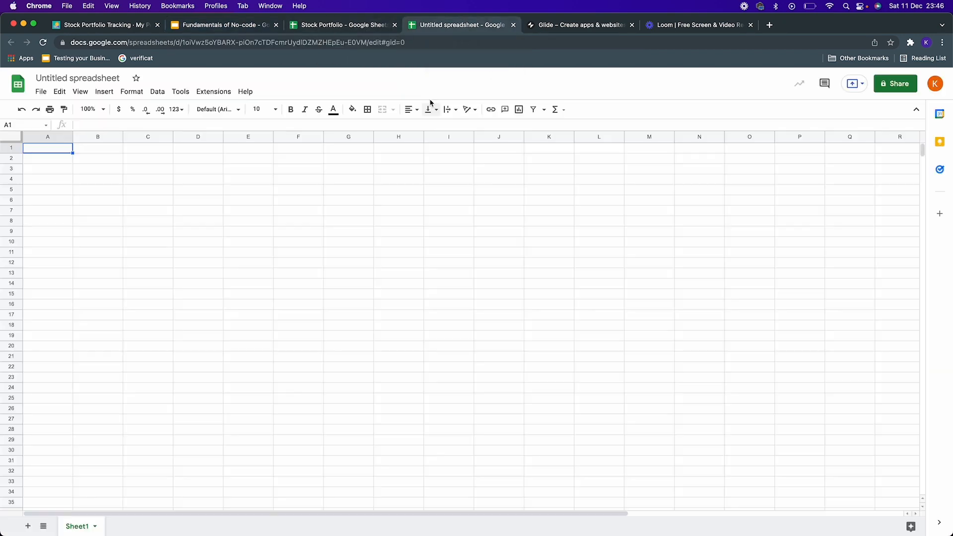
click(238, 26)
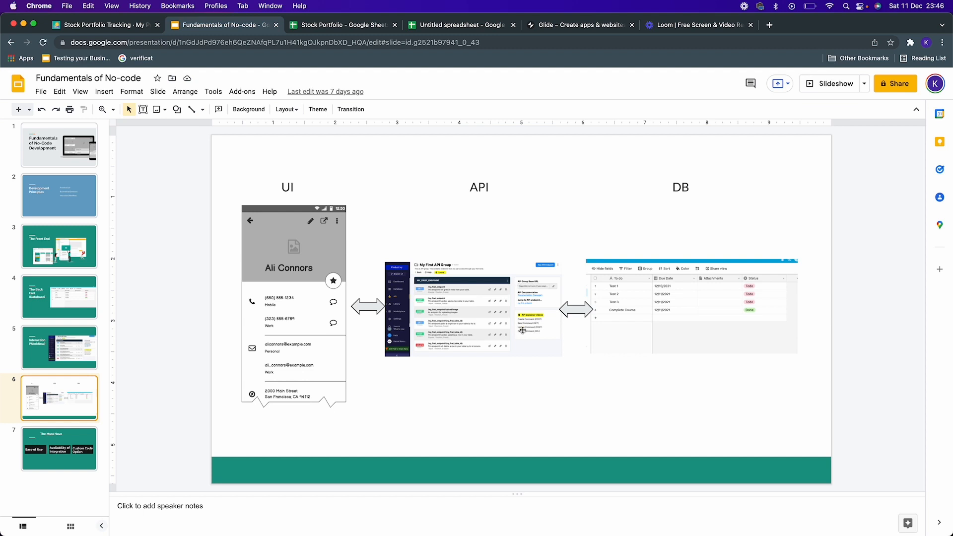
click(564, 26)
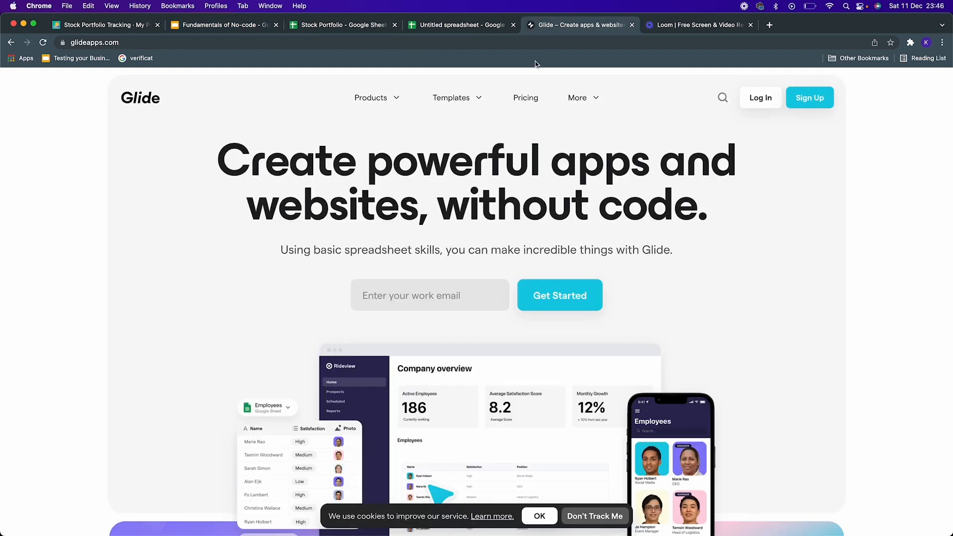
scroll(249, 183, down, 2)
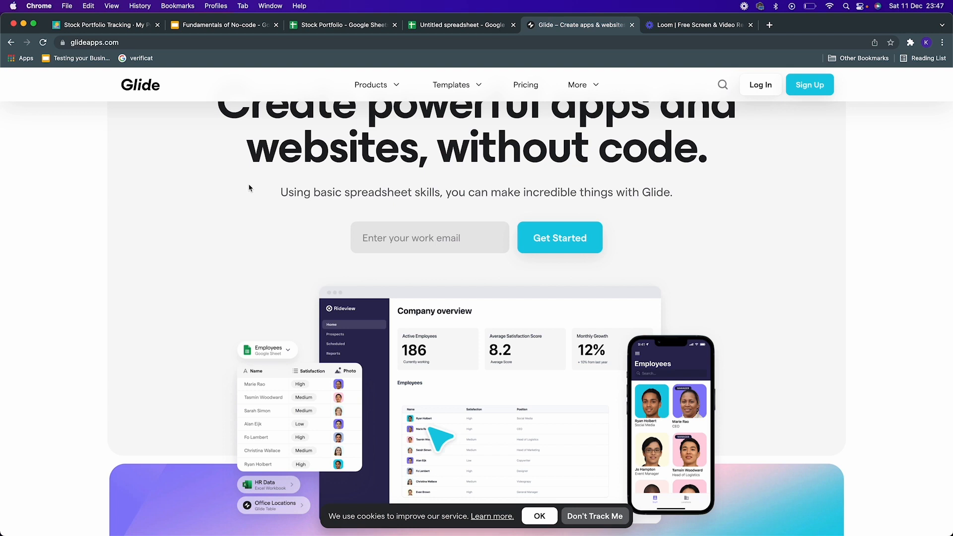
click(434, 25)
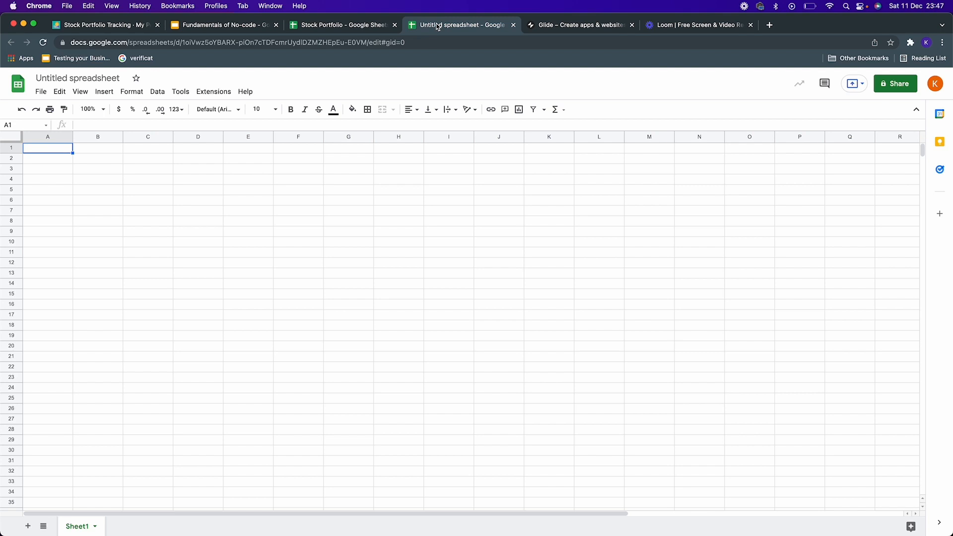
click(546, 30)
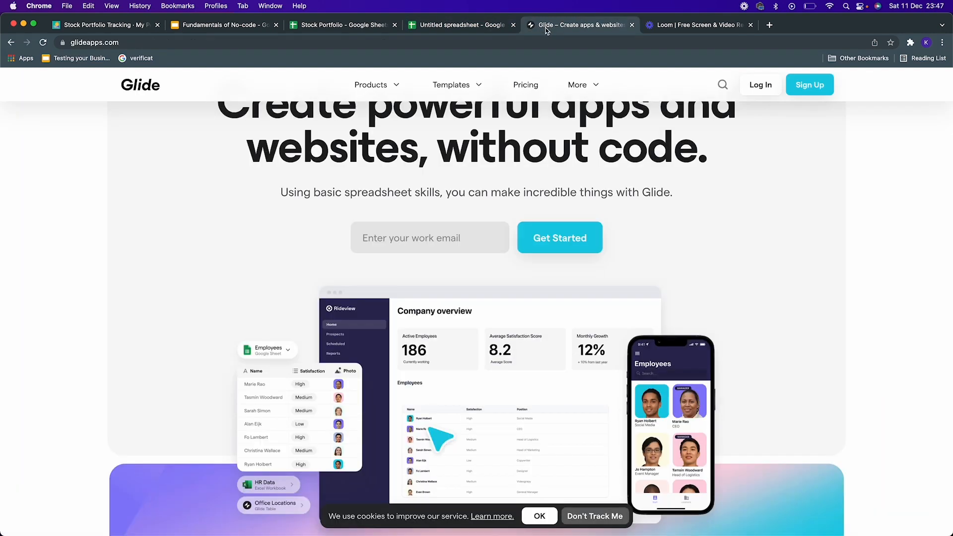
Step: Review the plans on Glide's pricing page and open the Glide My Apps dashboard
click(529, 84)
scroll(261, 238, down, 5)
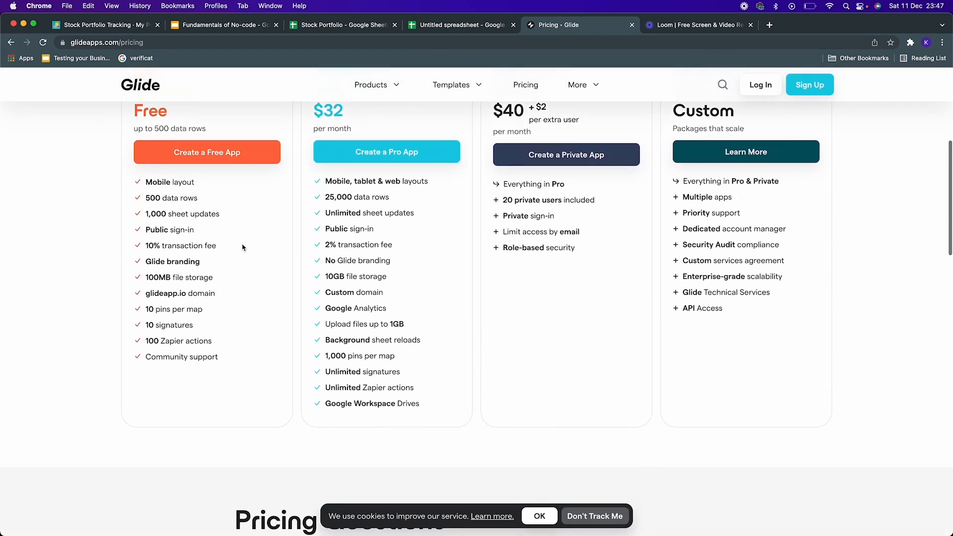
scroll(248, 176, up, 1)
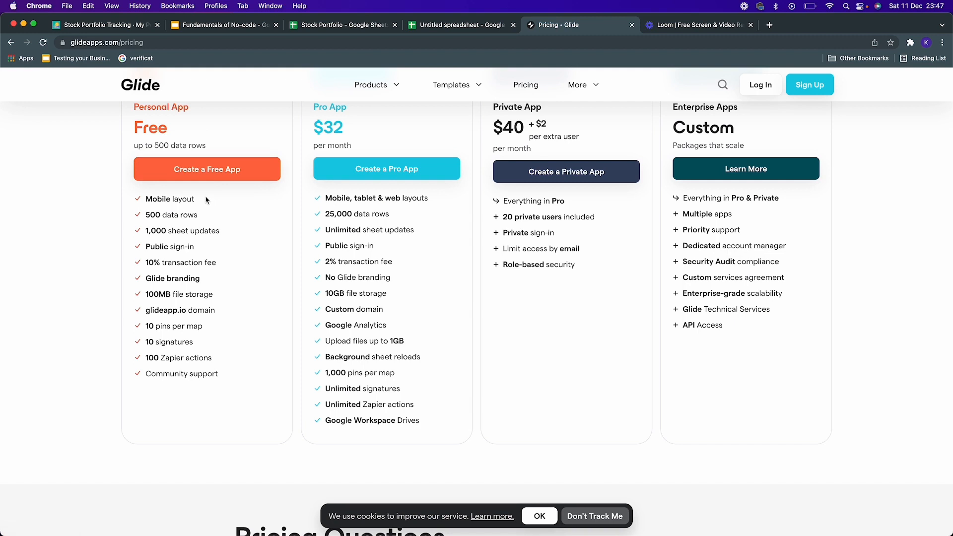
scroll(305, 197, up, 1)
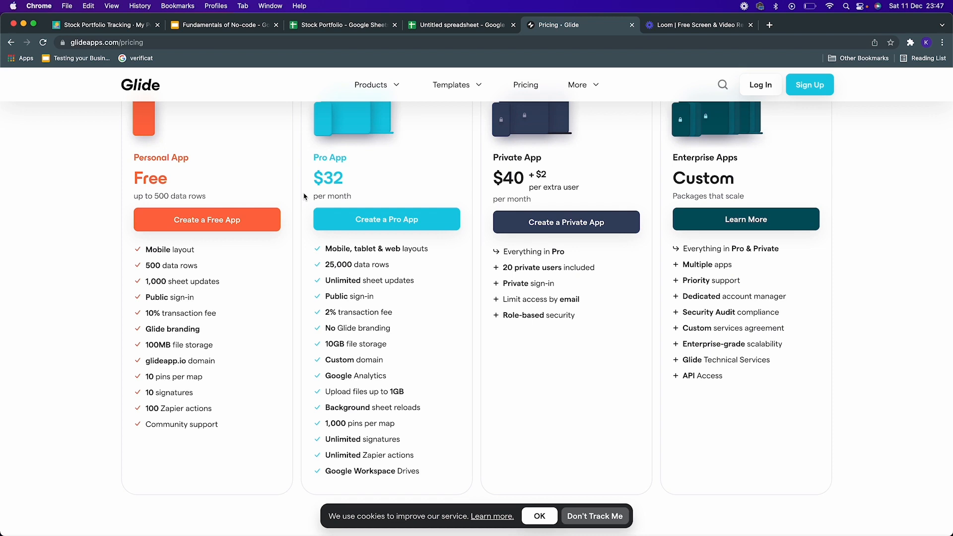
scroll(328, 196, up, 1)
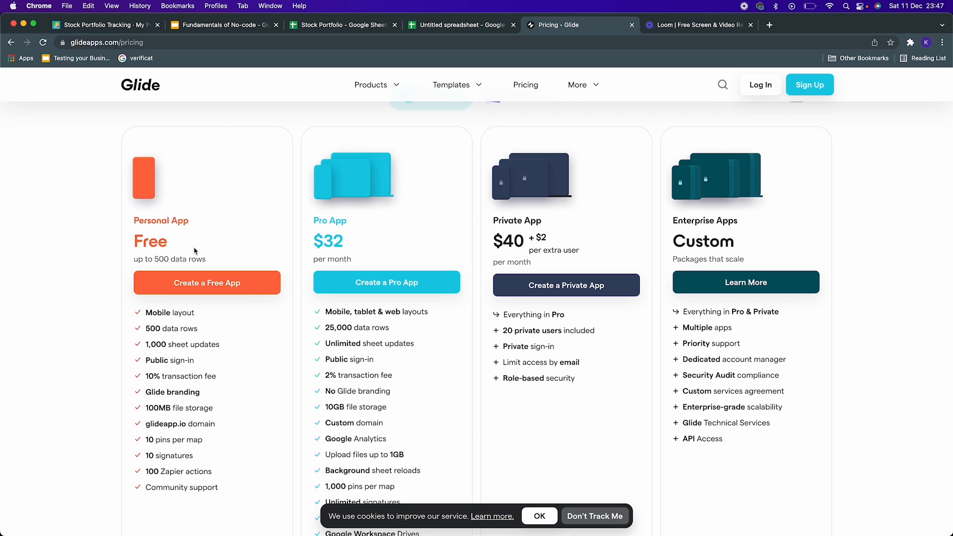
click(760, 92)
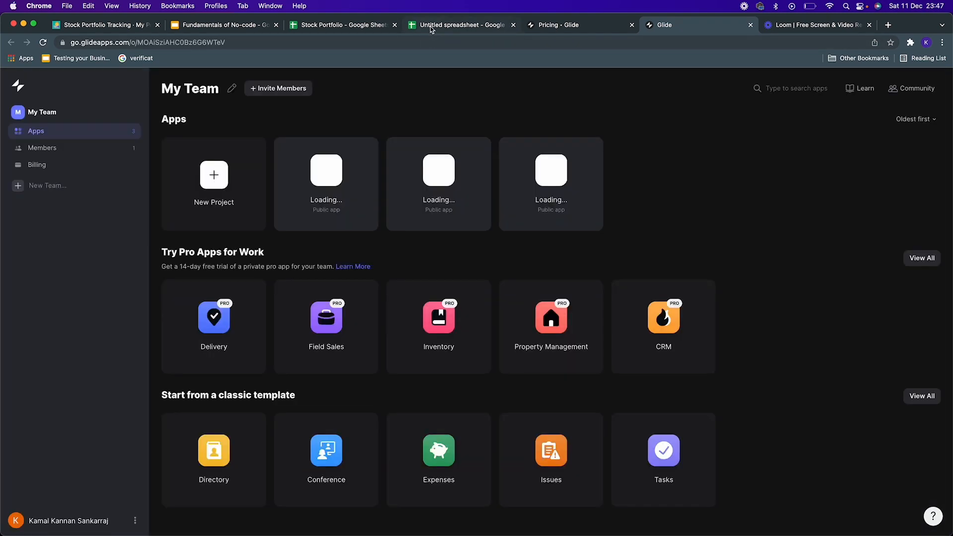
Step: Rename the blank spreadsheet to My Stock Portfolio and select cell A1
click(450, 29)
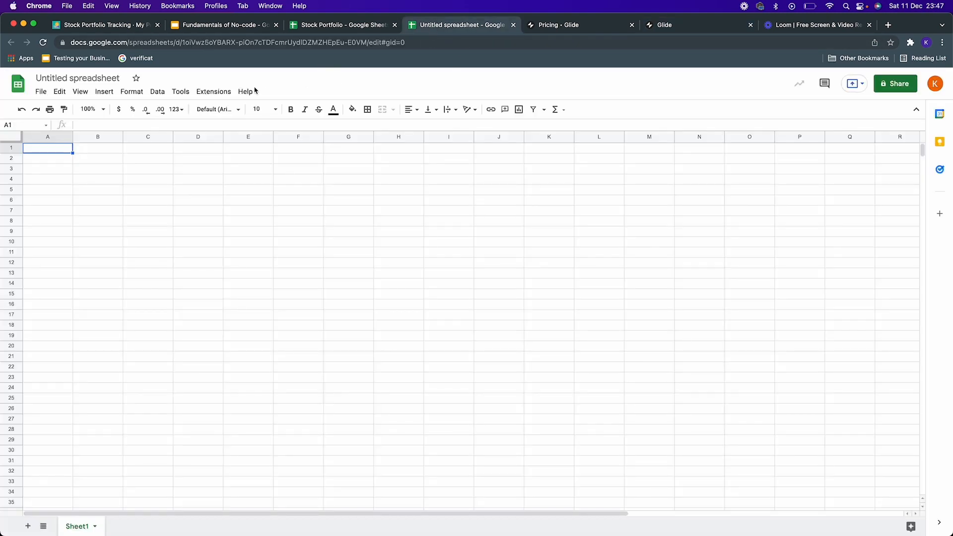
click(96, 79)
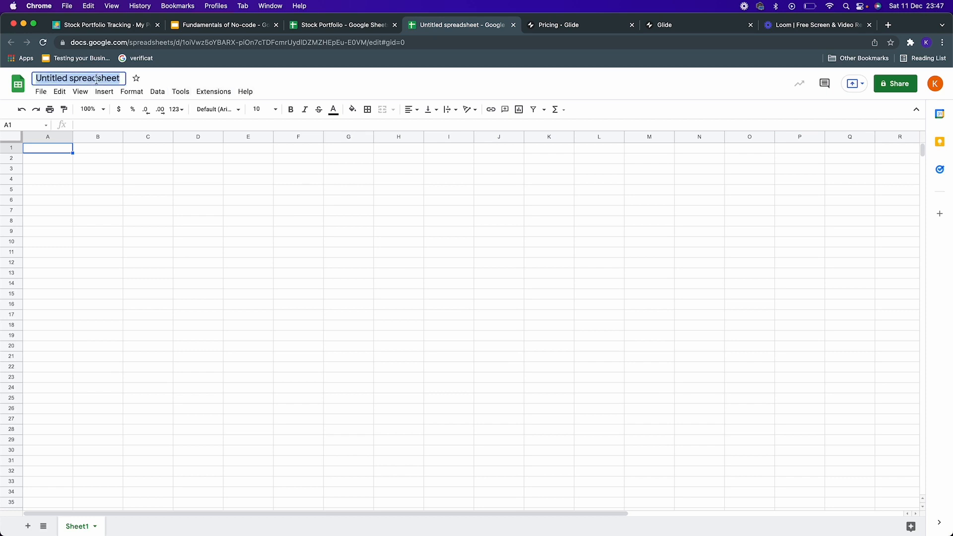
text(Stock)
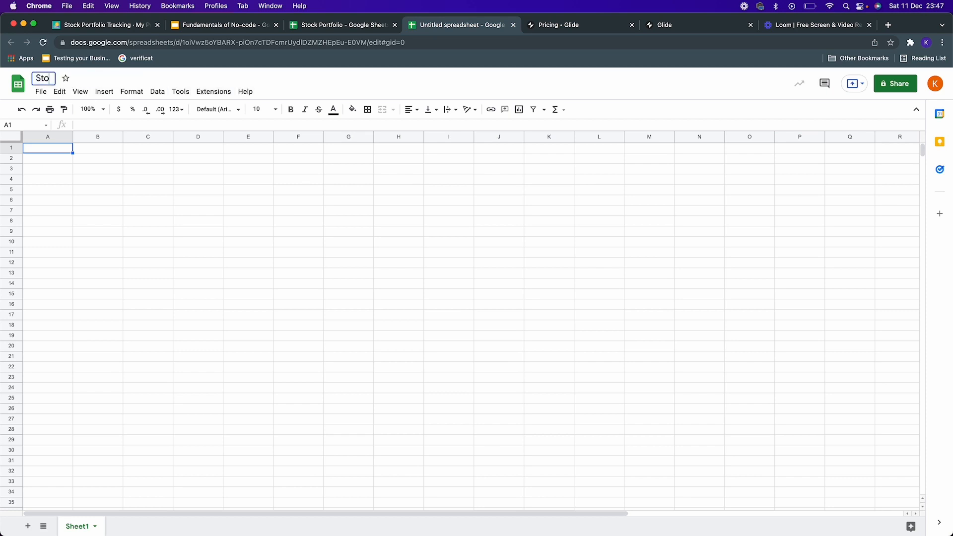
key(BackSpace)
key(BackSpace)
key(BackSpace)
key(BackSpace)
key(BackSpace)
text(My Stock Portfolio)
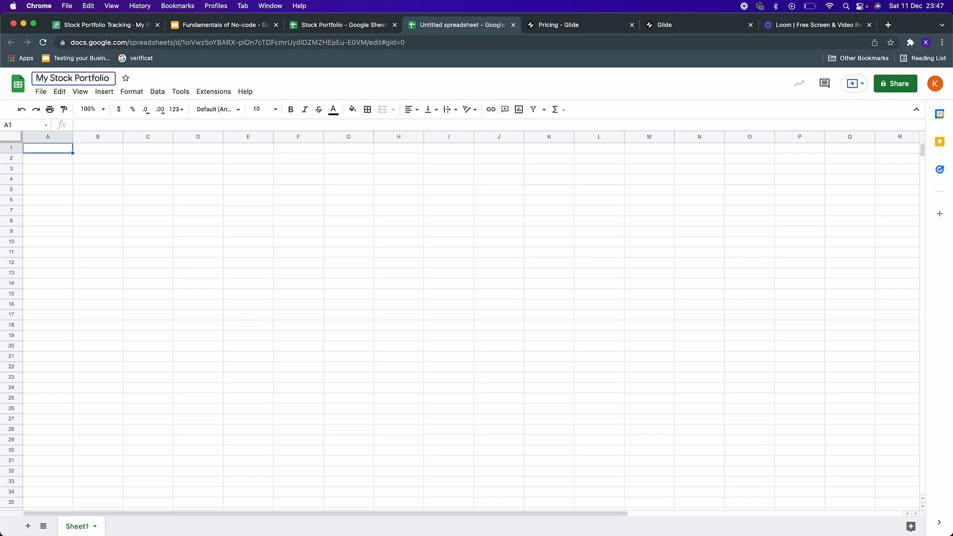
click(149, 190)
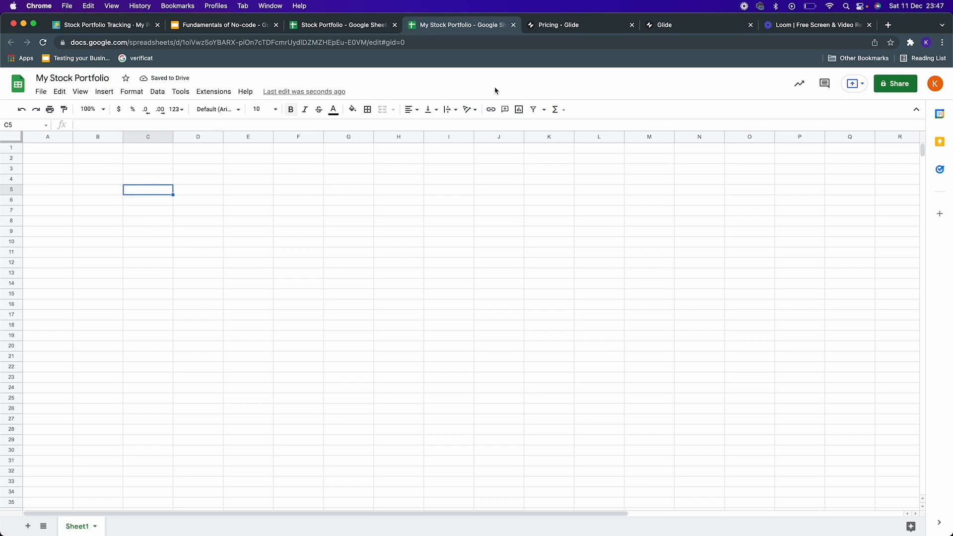
click(66, 152)
key(Return)
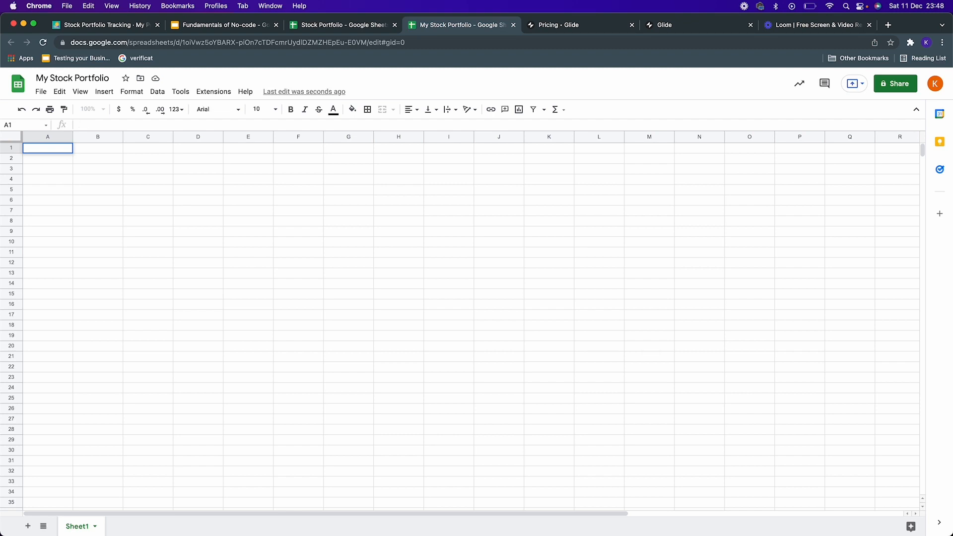
Step: Enter the column header Stock in cell A1
text(Stock)
key(Return)
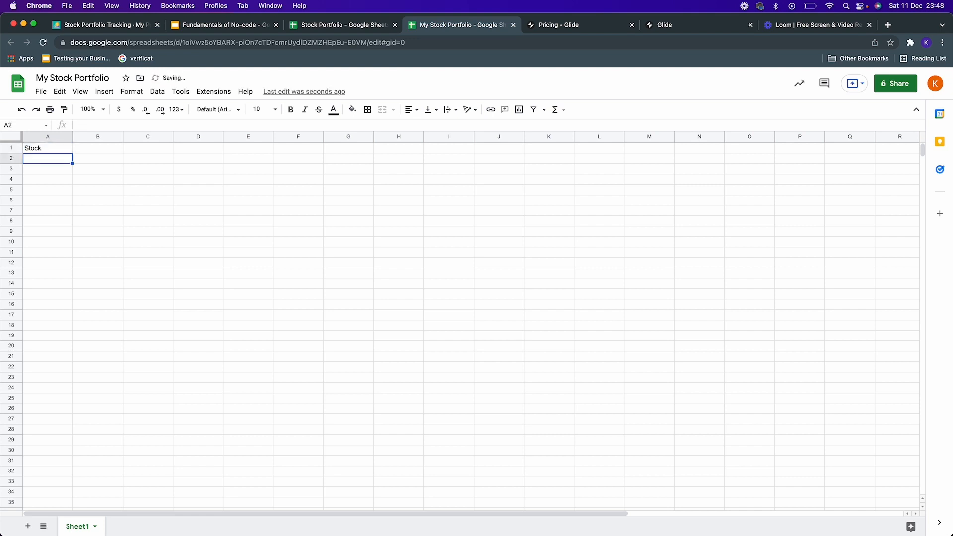
key(Up)
key(Right)
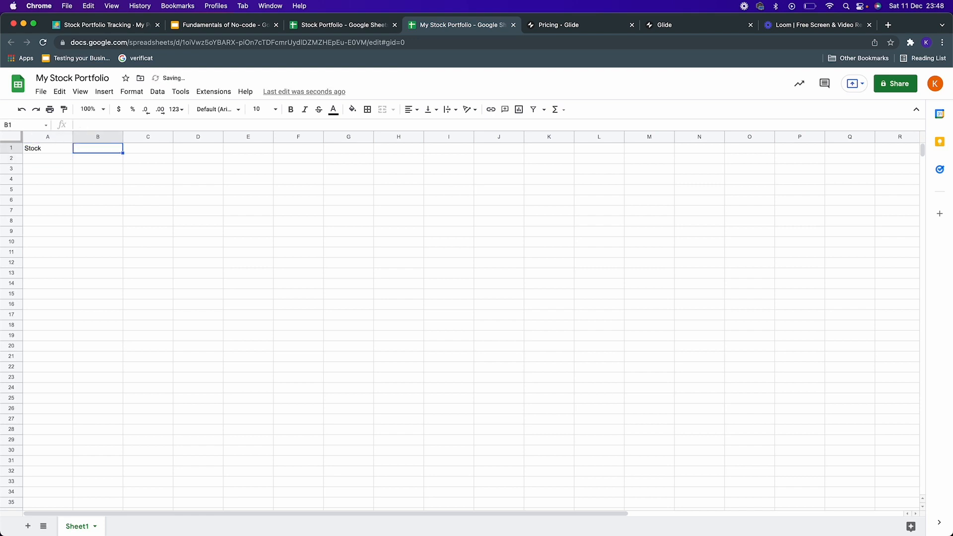
click(57, 149)
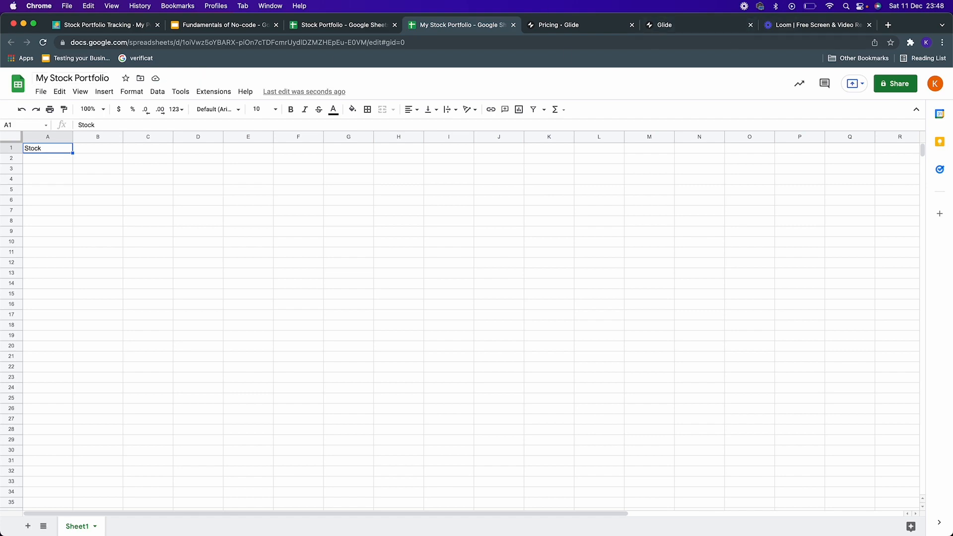
Step: Search Google for google finance in a new tab and open the GOOGLEFINANCE help page
click(888, 25)
text(Google)
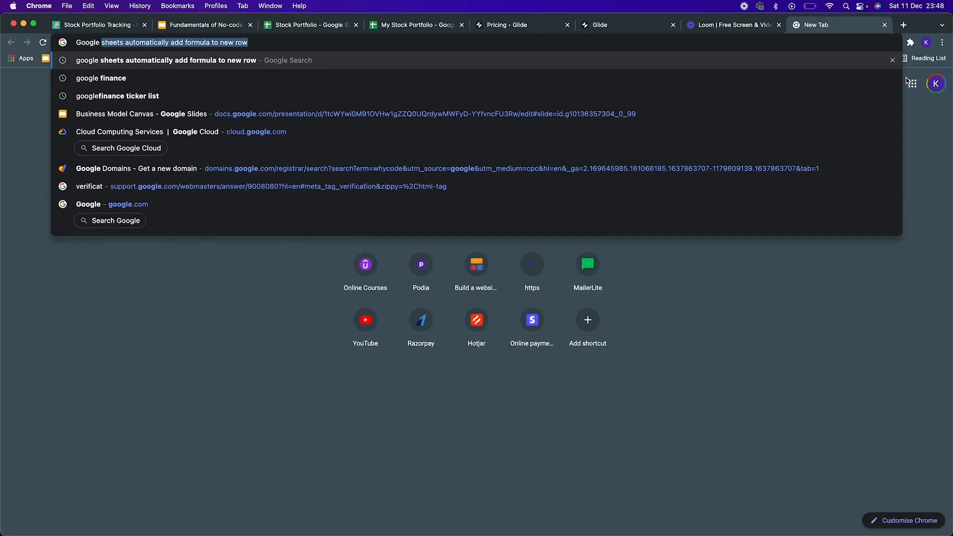
text( finance)
key(Return)
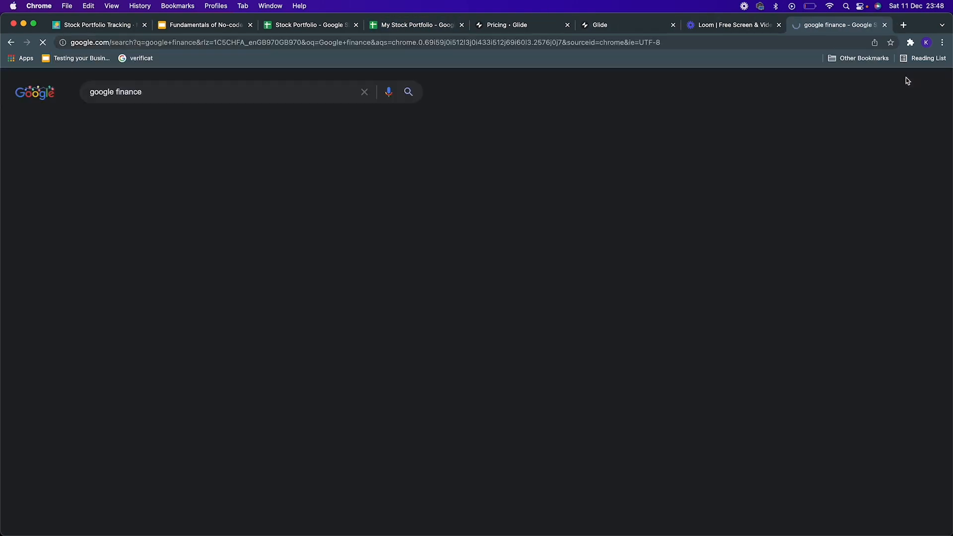
scroll(208, 219, down, 5)
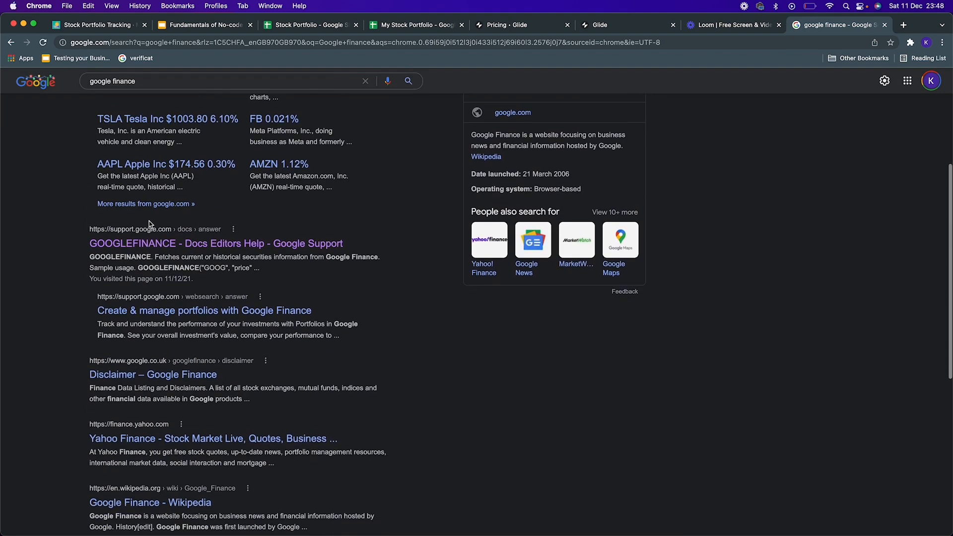
click(160, 235)
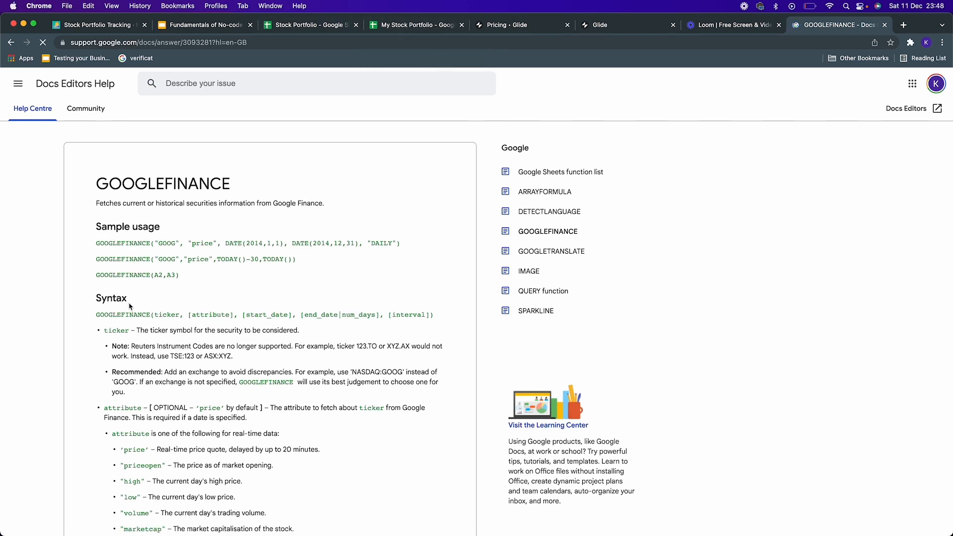
Step: Study the GOOGLEFINANCE syntax, especially its ticker and attribute parameters and the exchange prefix note
scroll(94, 258, down, 2)
drag(96, 243, 184, 244)
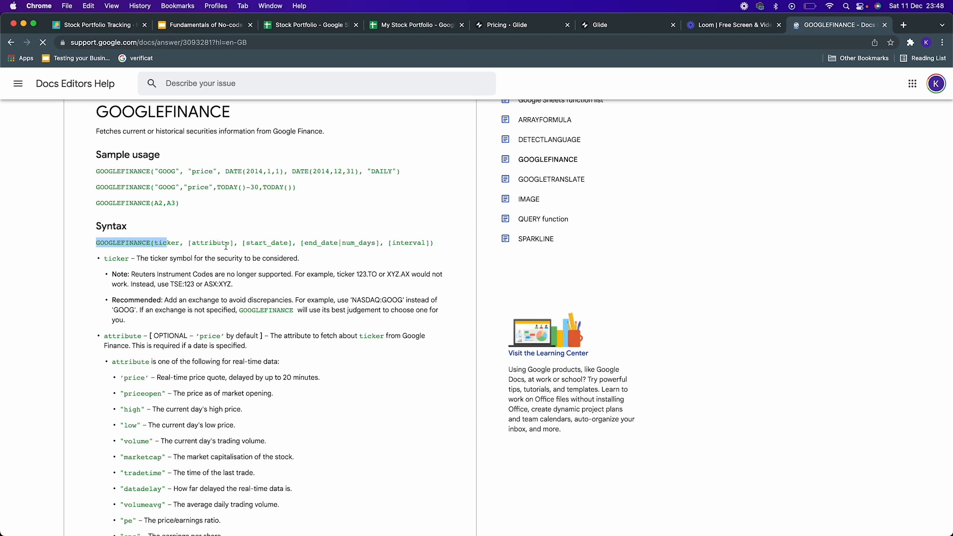
click(243, 242)
drag(243, 241, 437, 245)
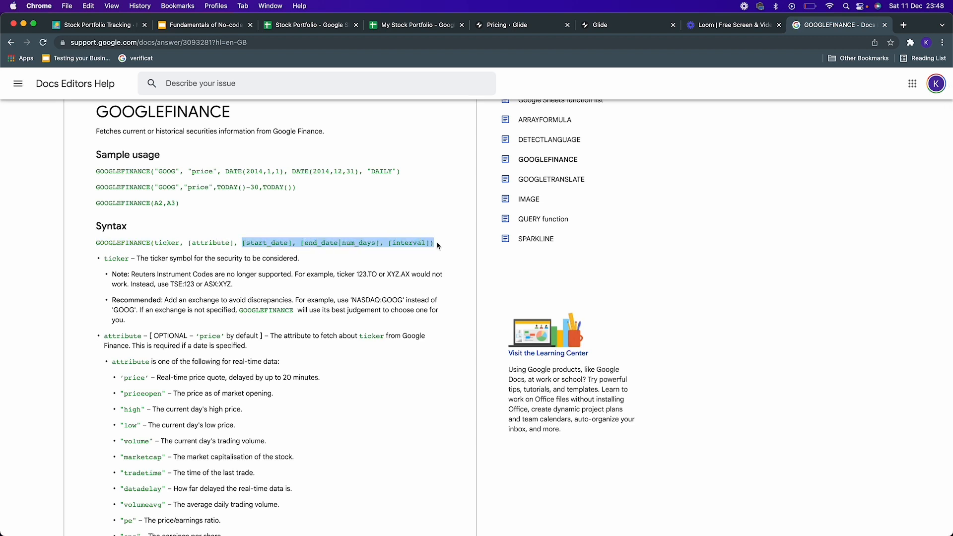
click(165, 242)
drag(164, 243, 235, 241)
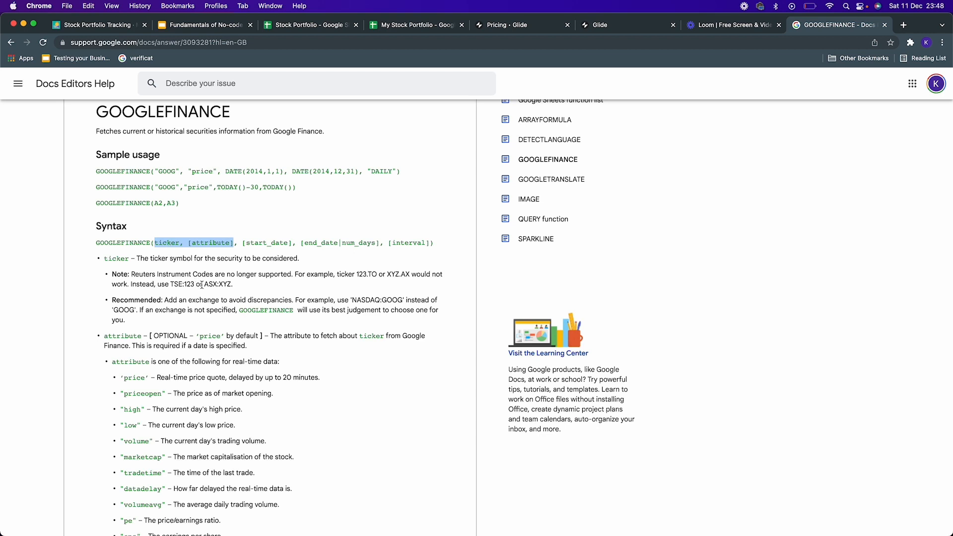
drag(204, 284, 232, 285)
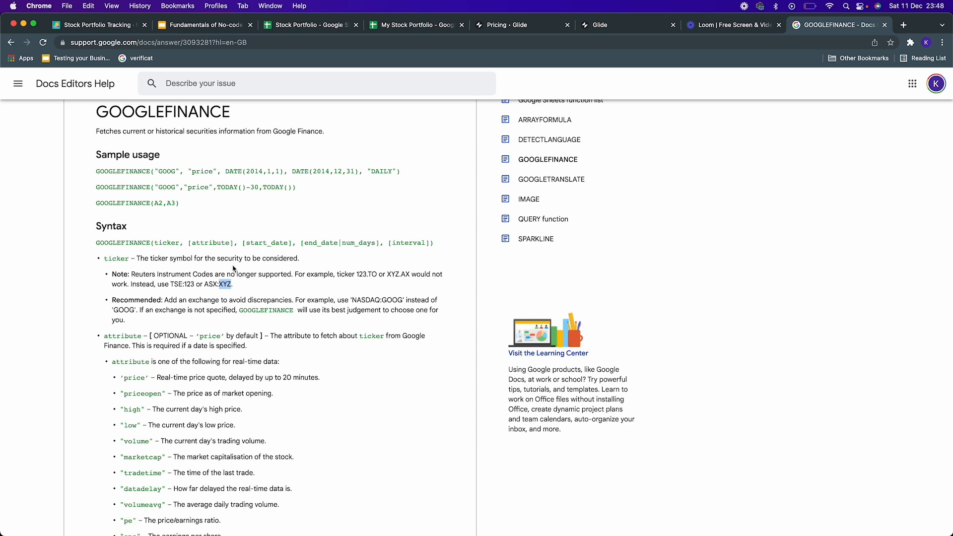
drag(189, 243, 233, 244)
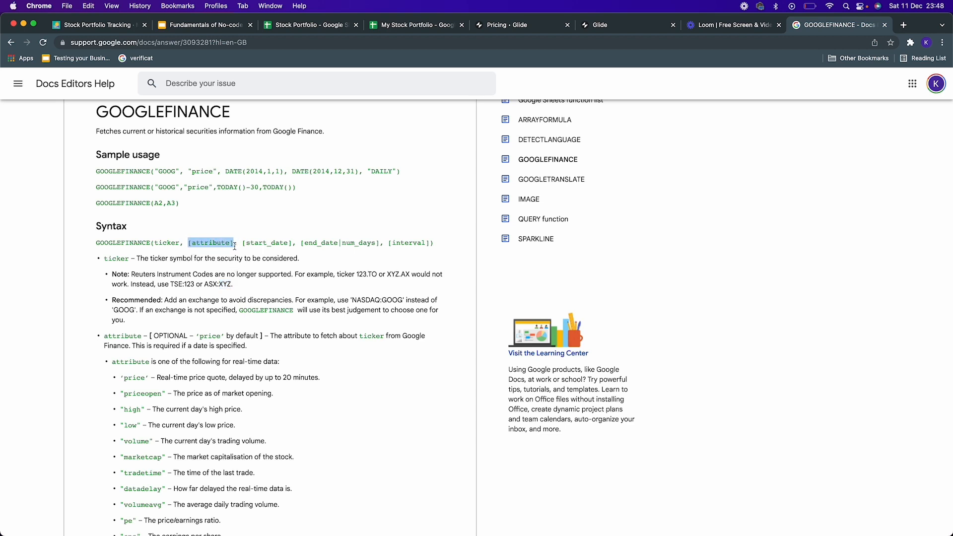
scroll(219, 248, down, 5)
scroll(198, 256, down, 1)
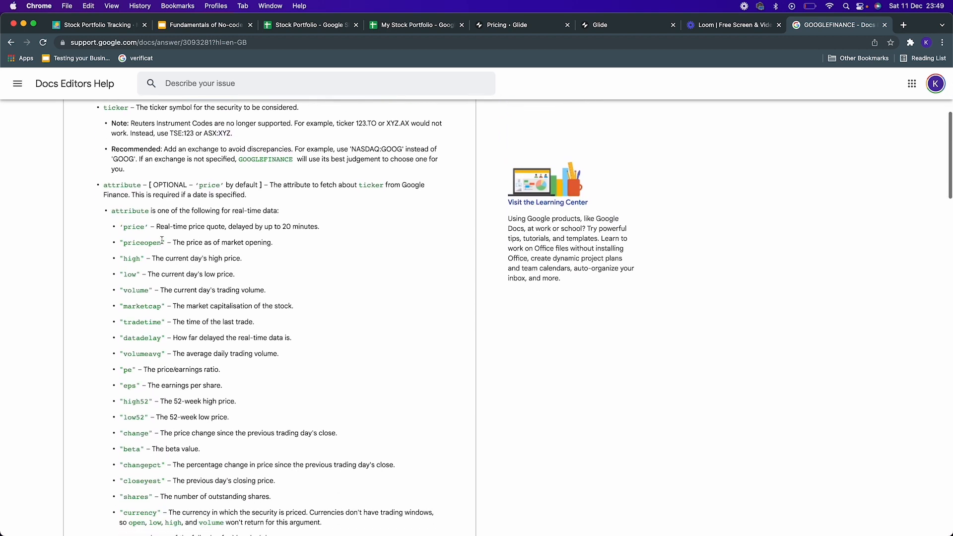
Step: Copy the price attribute name from the help page and paste it as the header in cell B1
double_click(134, 227)
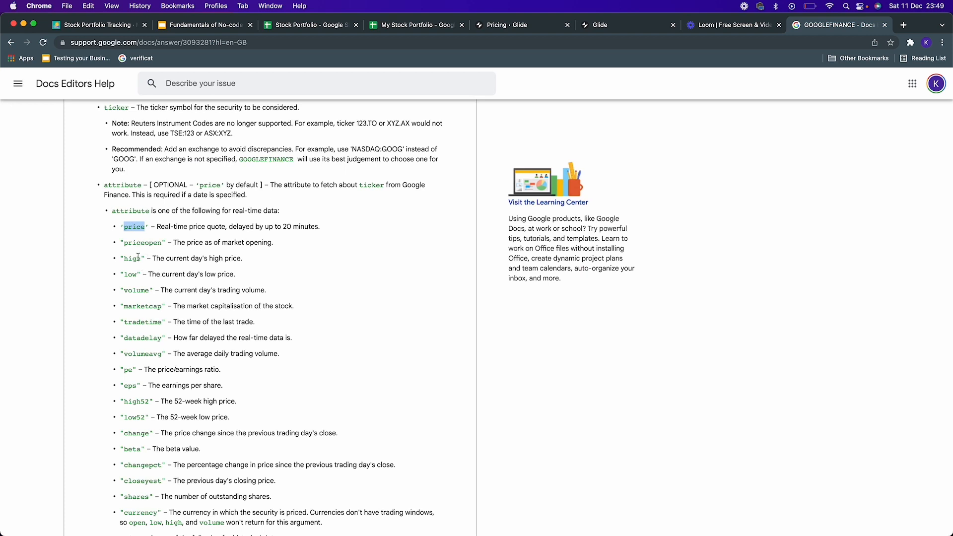
click(142, 242)
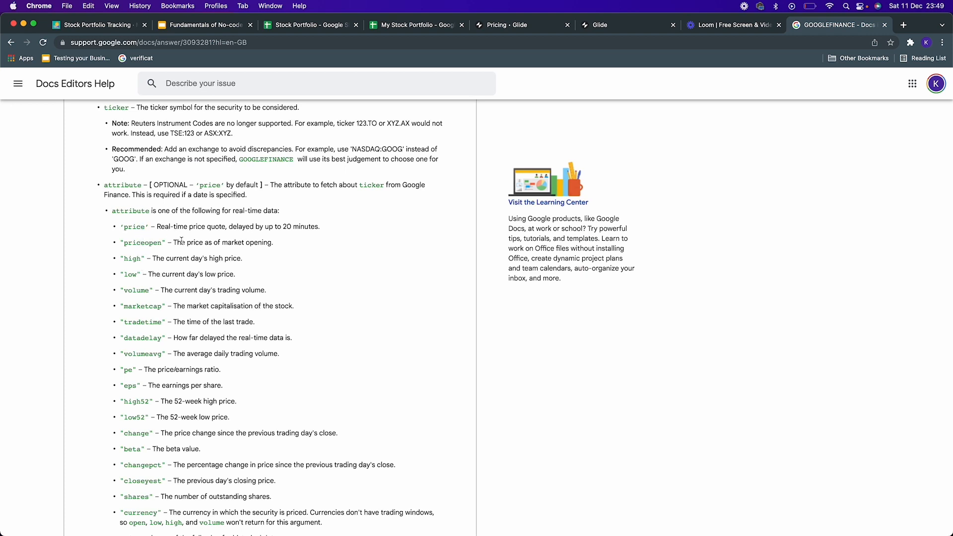
double_click(134, 258)
double_click(133, 275)
double_click(139, 291)
double_click(134, 229)
key(super+c)
click(321, 27)
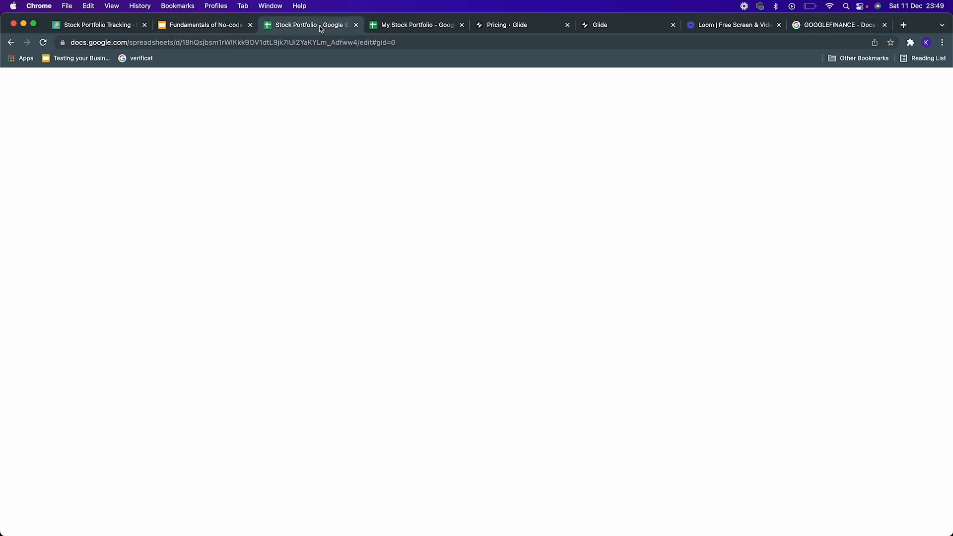
click(372, 27)
click(103, 149)
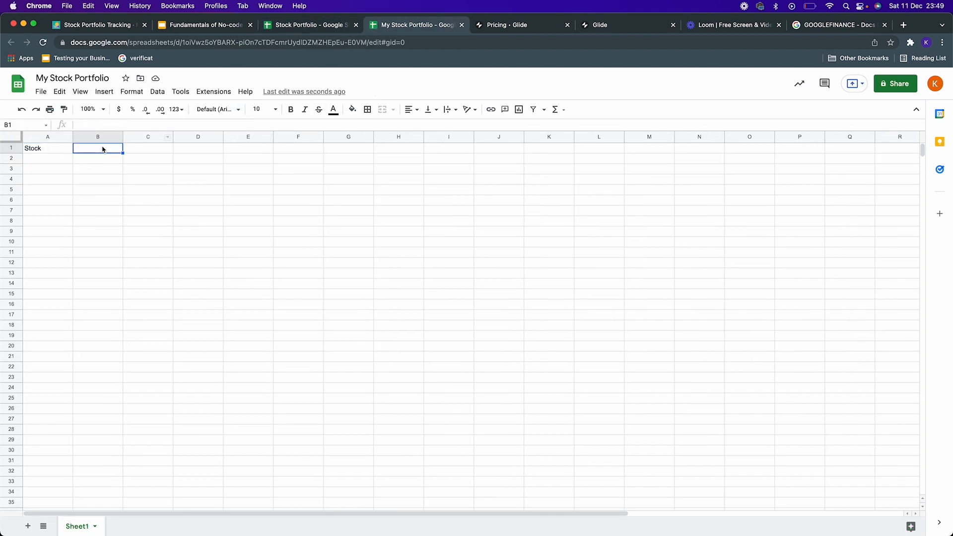
key(super+v)
Step: Enter the headers high, low and volume in cells C1, D1 and E1
click(155, 149)
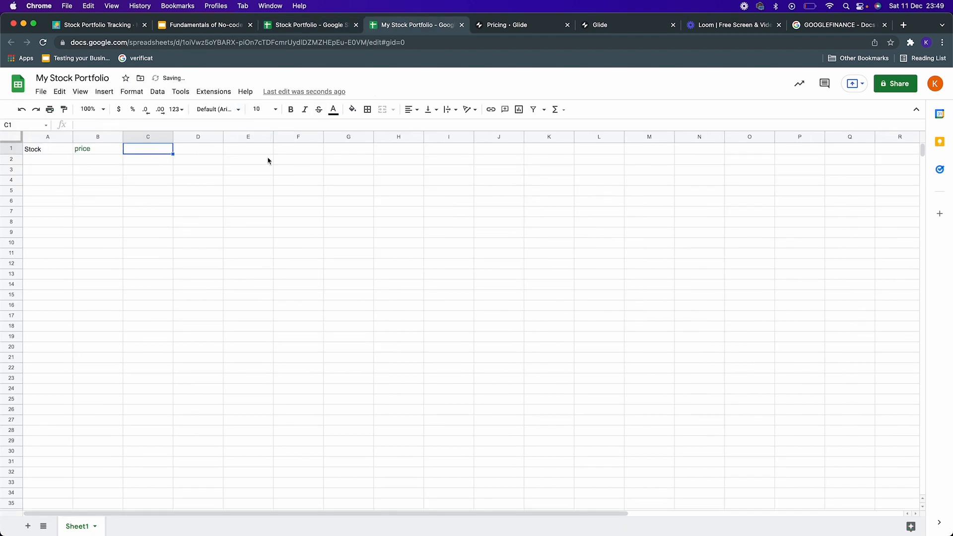
text(High)
key(shift+Return)
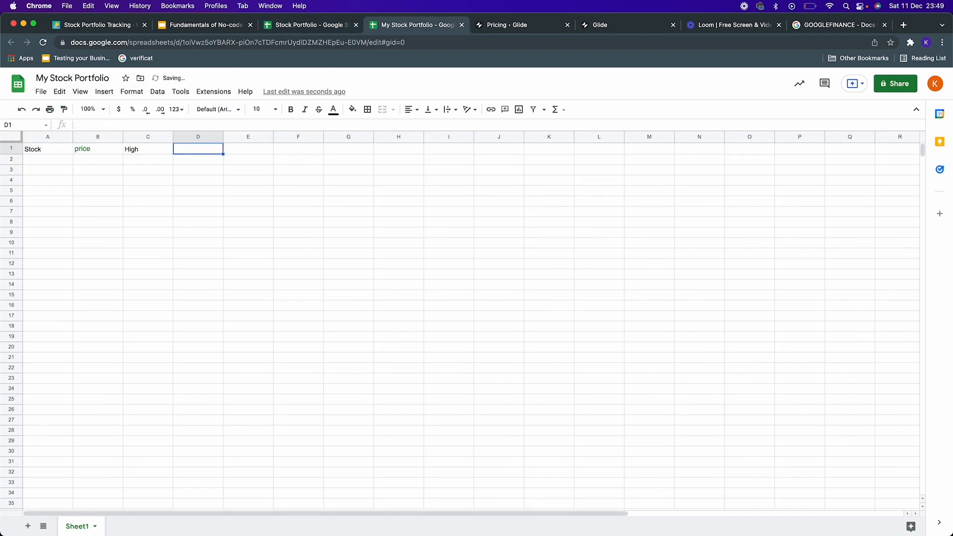
text(high)
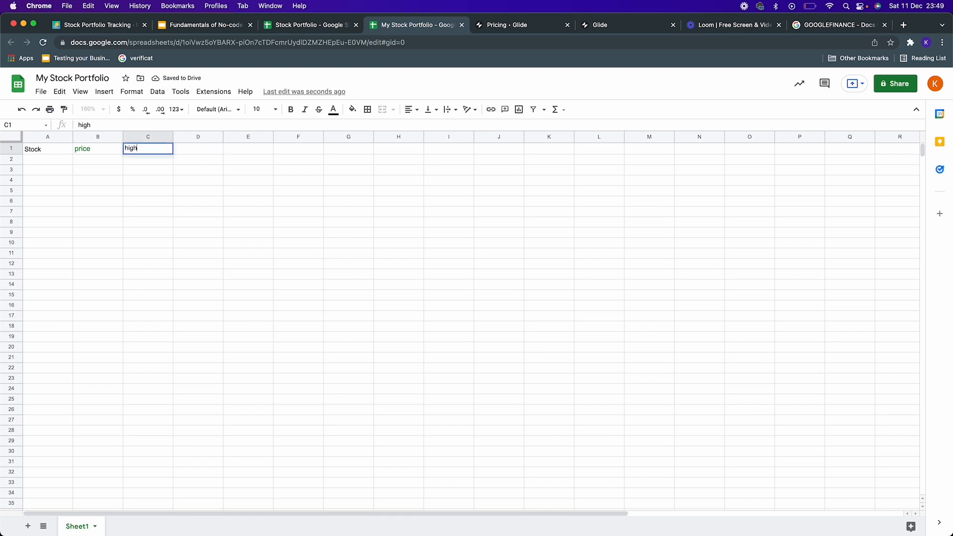
key(Tab)
text(low)
key(Tab)
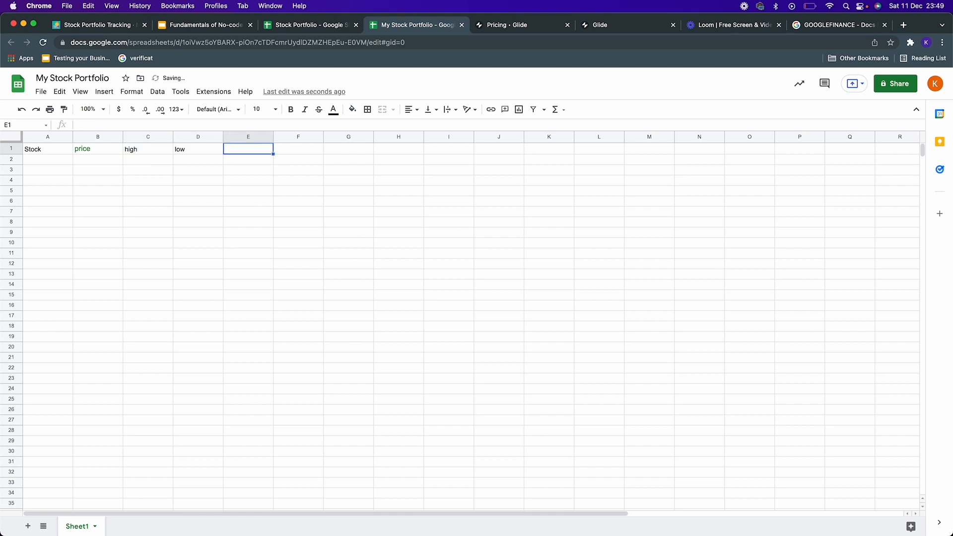
text(volume)
key(shift+Return)
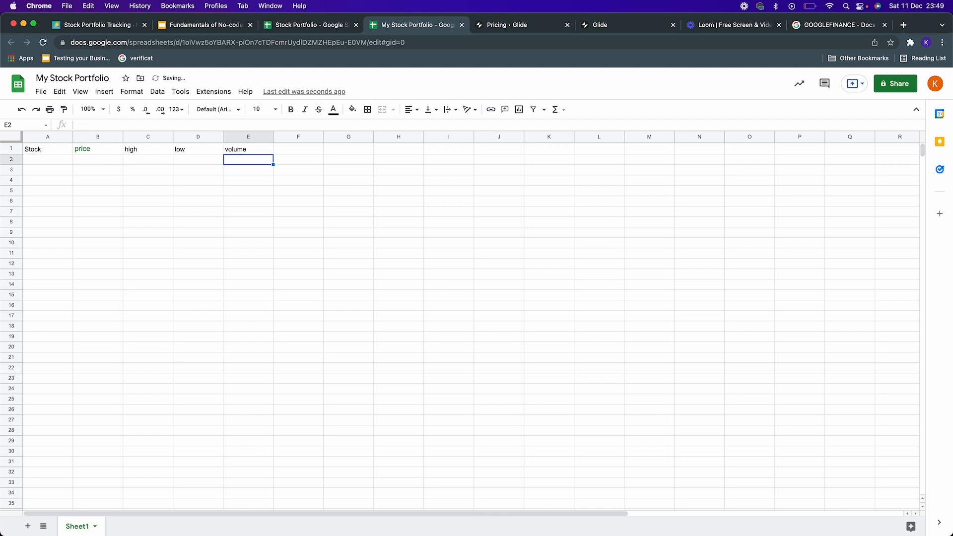
Step: Search Google for apple ticker in a new tab and copy the NASDAQ: AAPL symbol
click(35, 161)
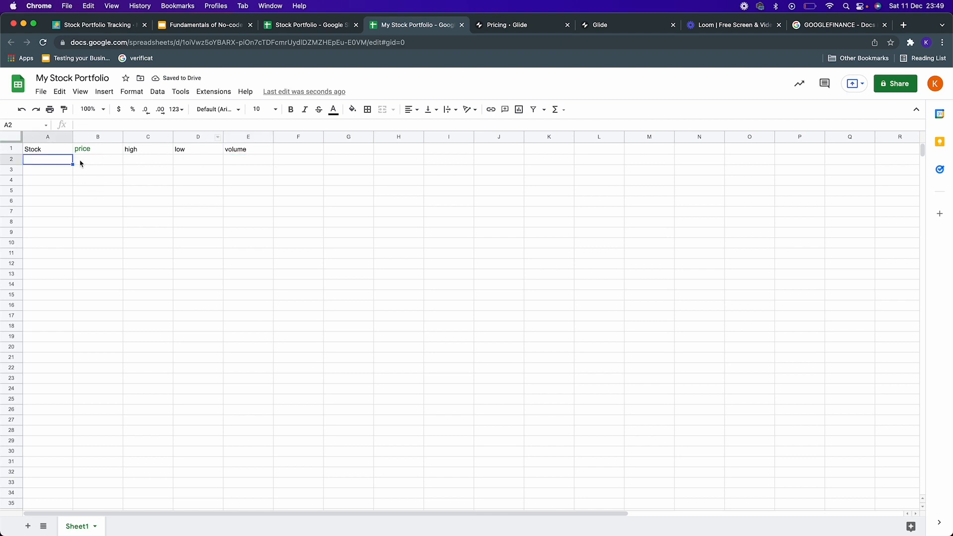
click(903, 25)
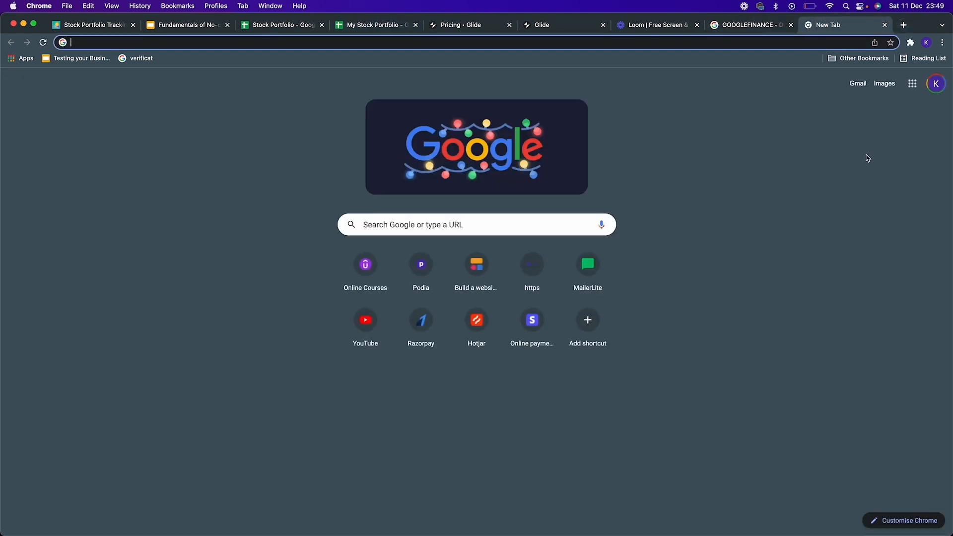
text(apple ticker)
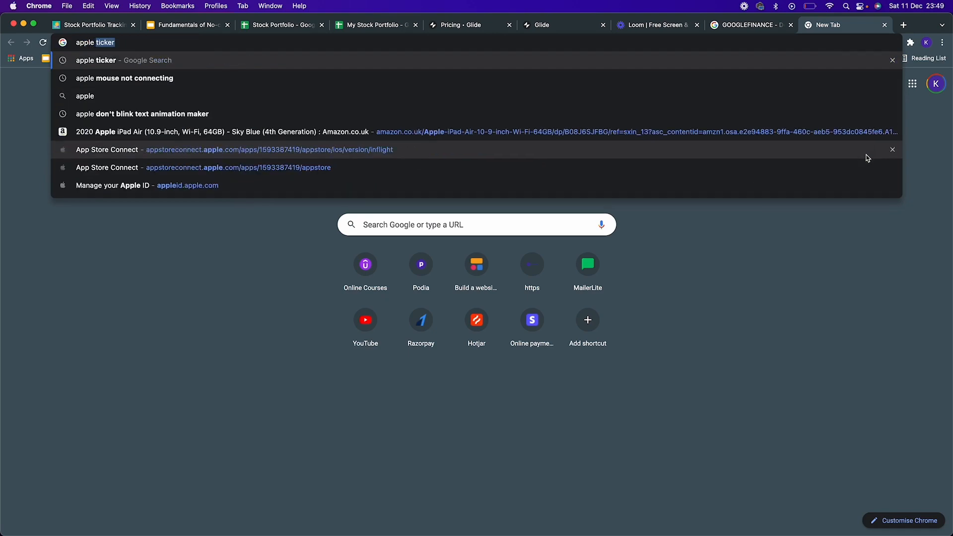
key(Return)
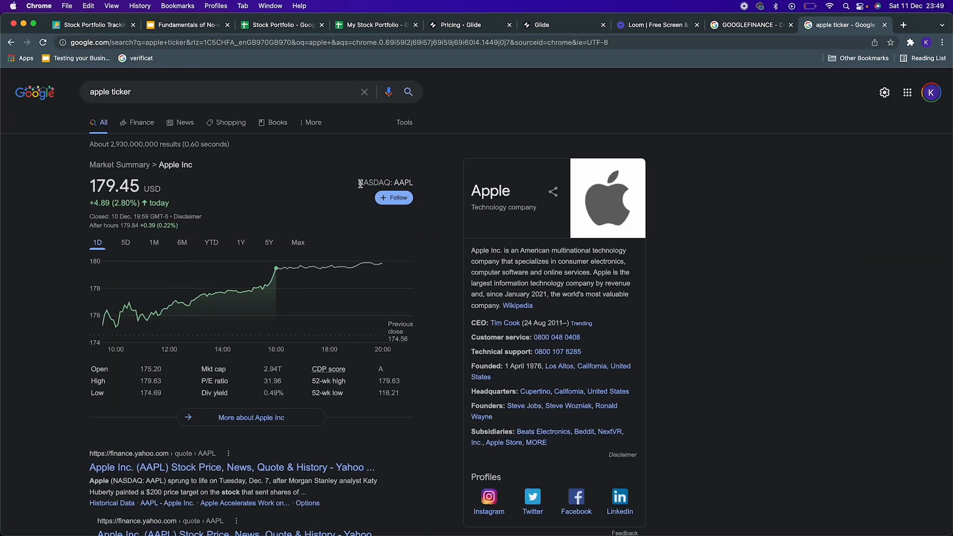
drag(359, 185, 437, 189)
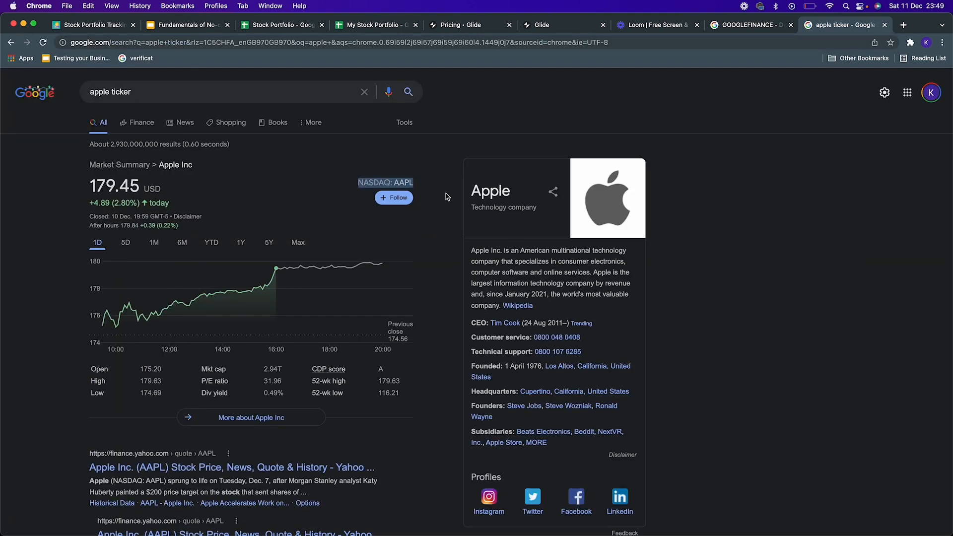
Step: Paste the ticker into cell A2 and remove the space so it reads NASDAQ:AAPL
click(382, 27)
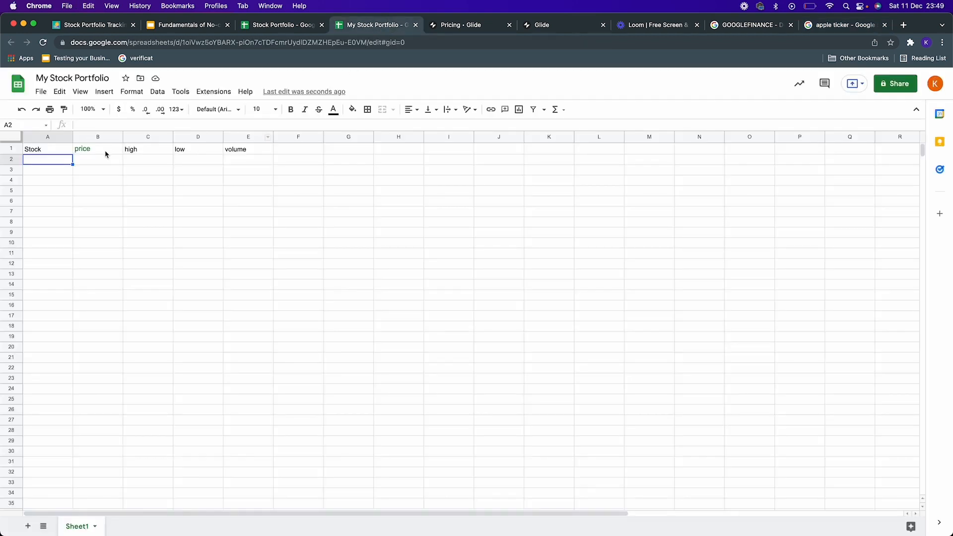
key(super+v)
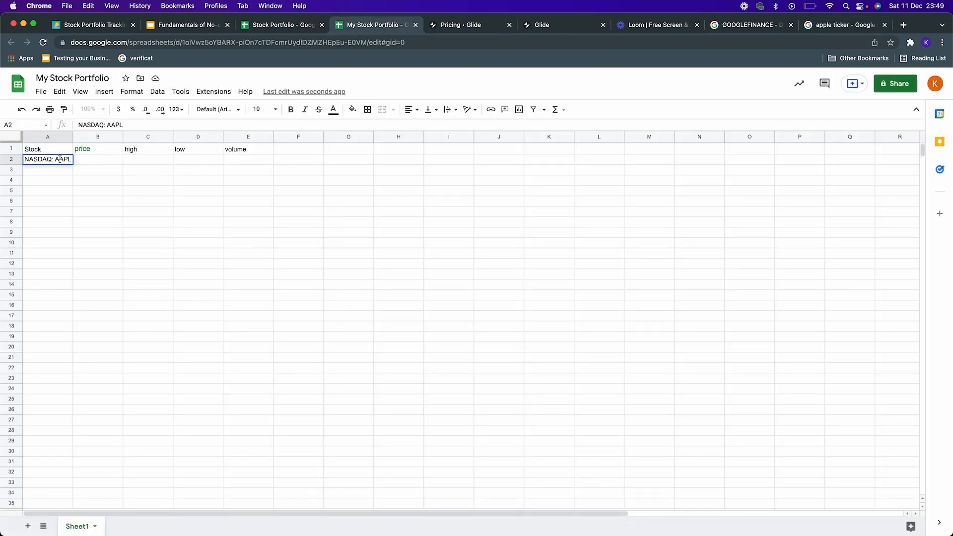
click(107, 125)
key(BackSpace)
key(Return)
Step: Enter the formula =GOOGLEFINANCE(A2,B1) in cell B2 to fetch the stock's price
click(98, 159)
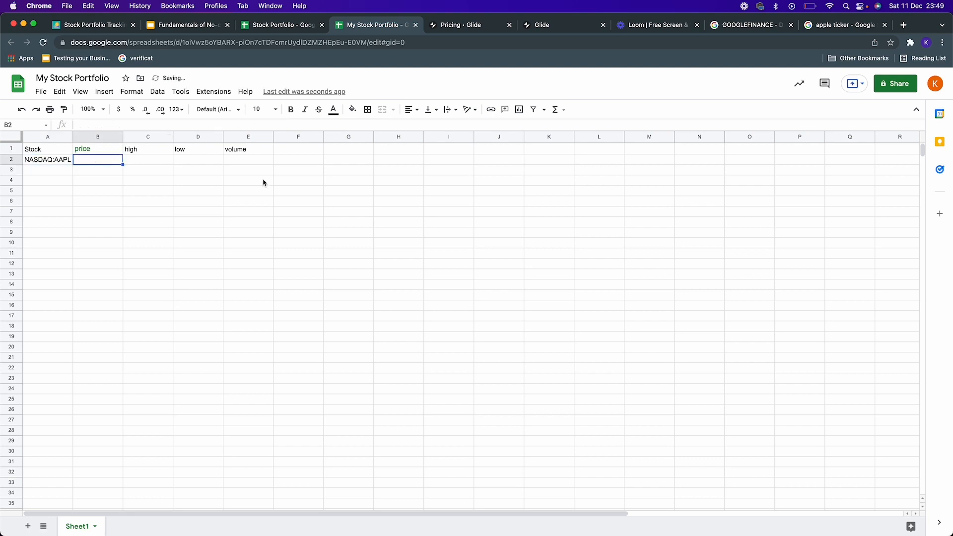
text(=)
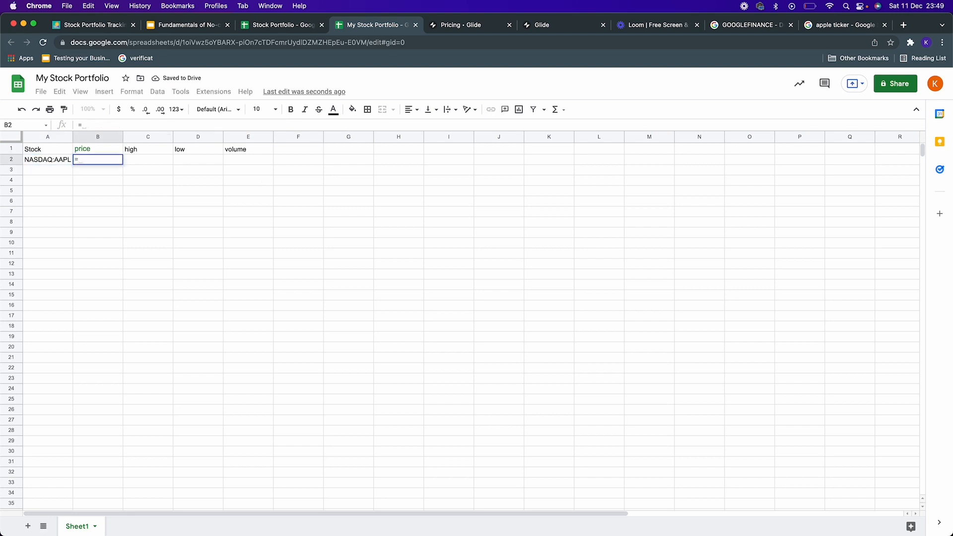
text(googl)
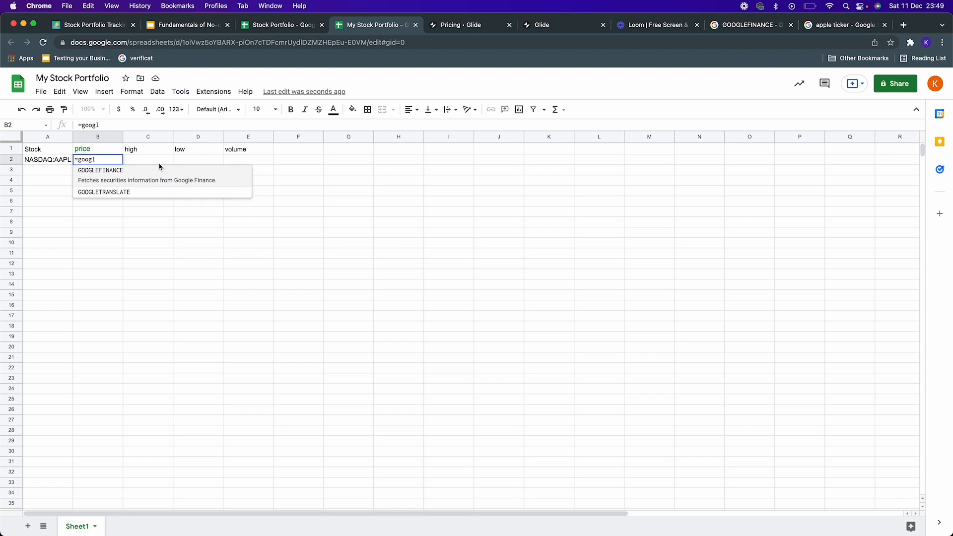
click(149, 174)
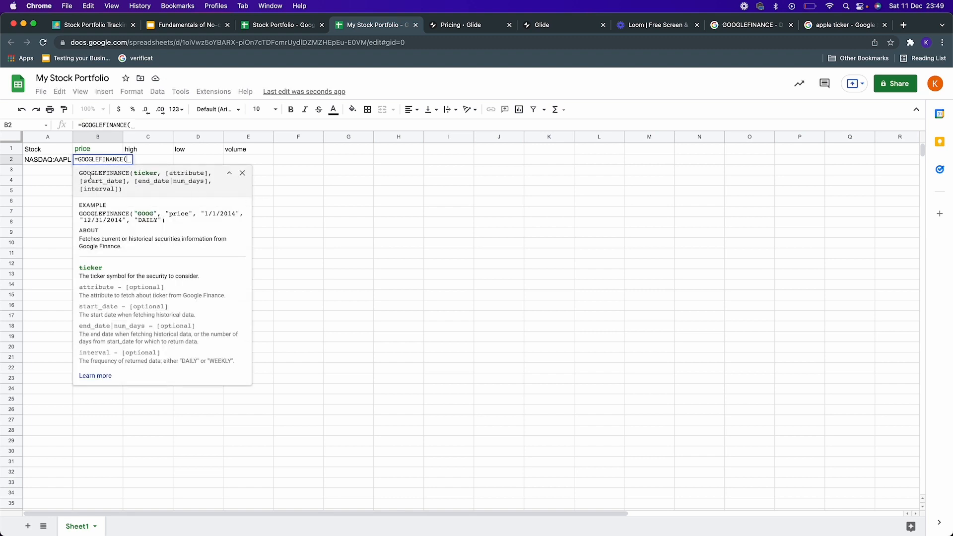
click(59, 161)
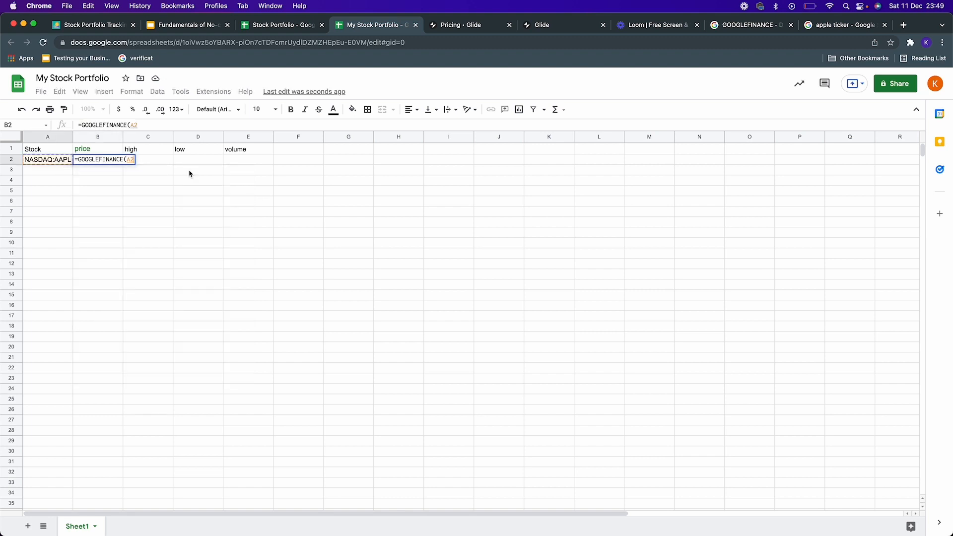
text(,)
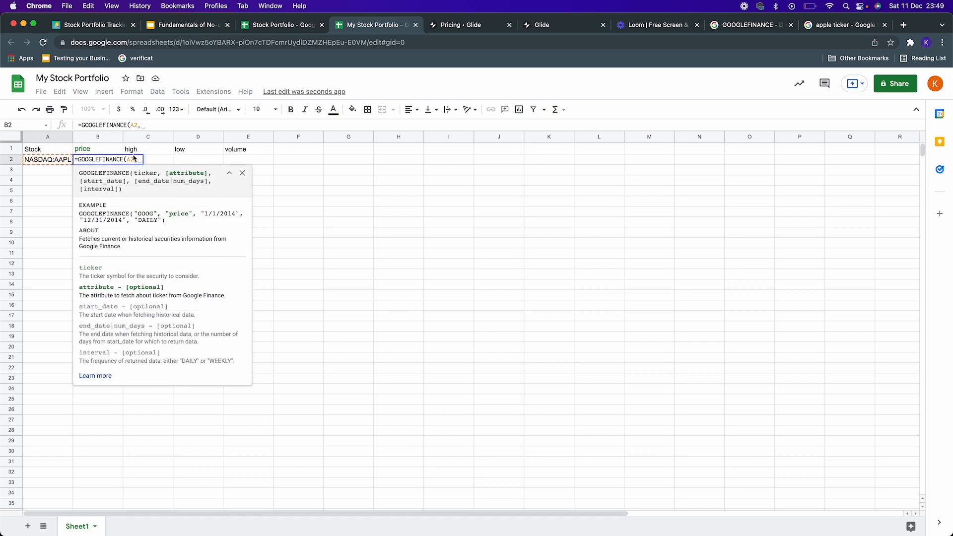
click(111, 151)
text())
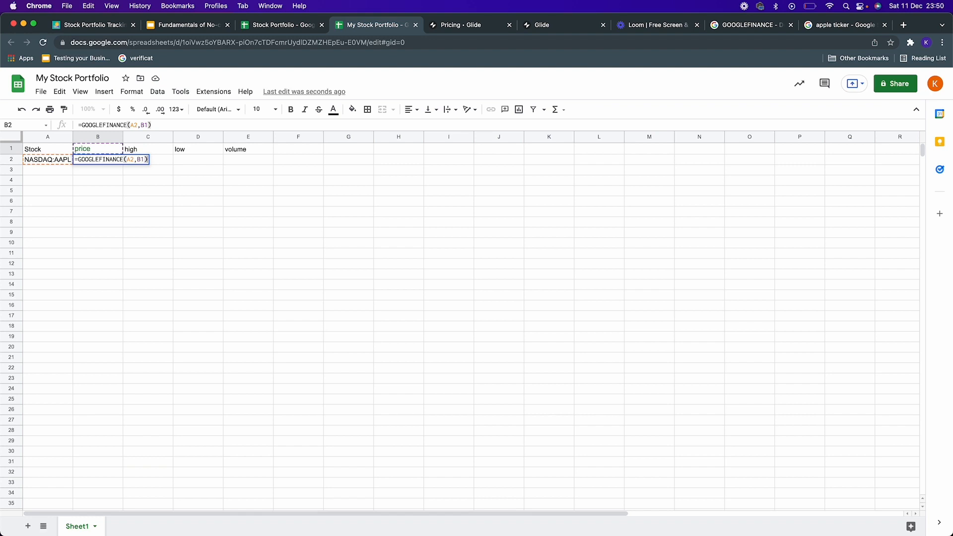
key(Return)
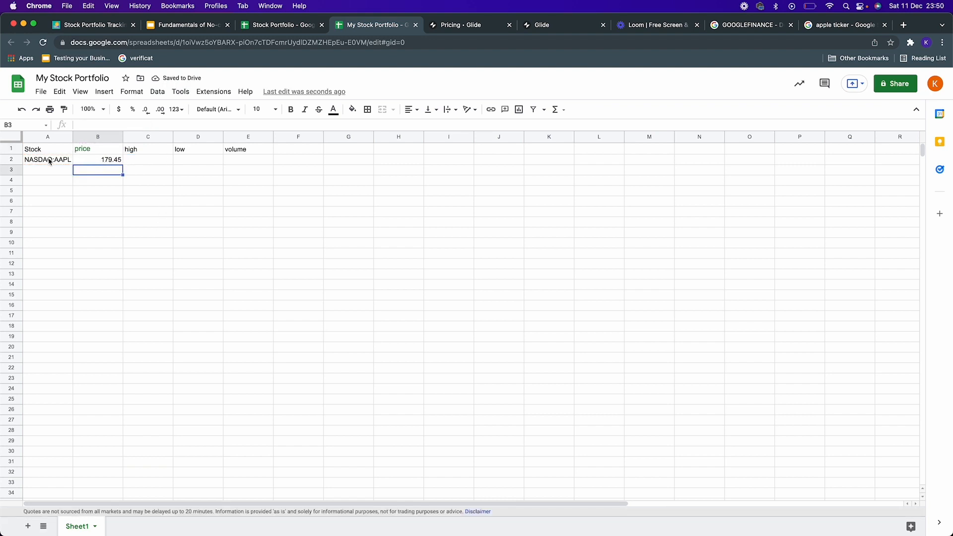
Step: Enter the formula =GOOGLEFINANCE(A2,C1) in cell C2 to fetch the day's high
click(152, 161)
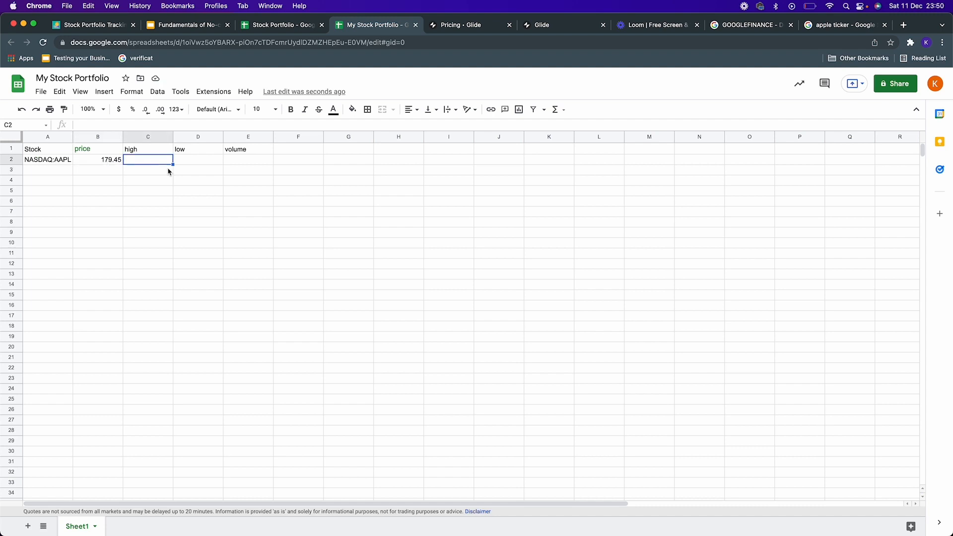
text(=)
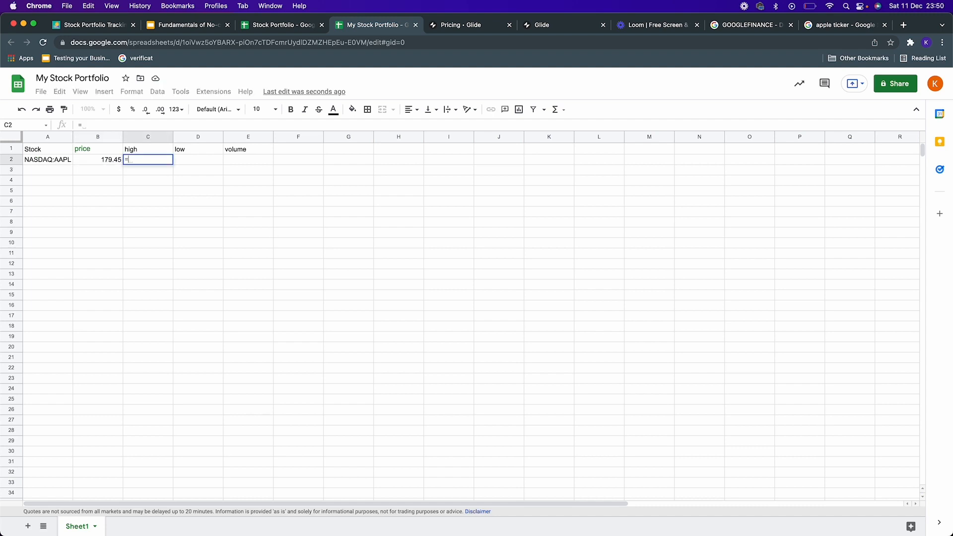
text(googl)
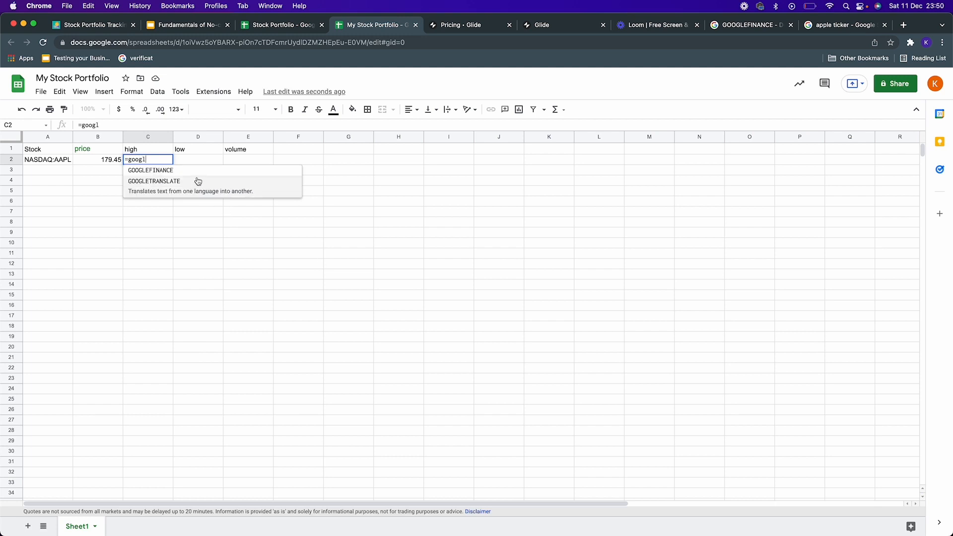
click(201, 175)
click(45, 160)
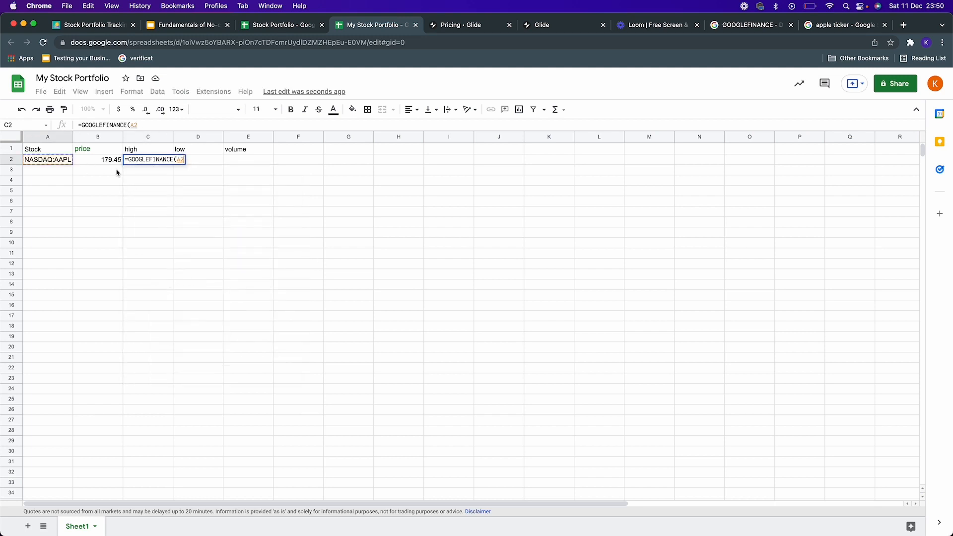
text(,)
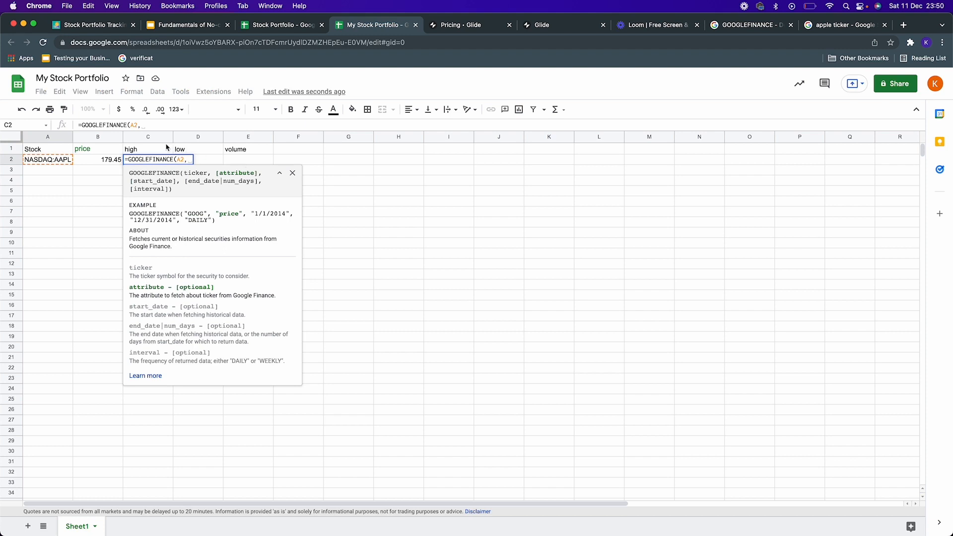
click(162, 148)
key(Return)
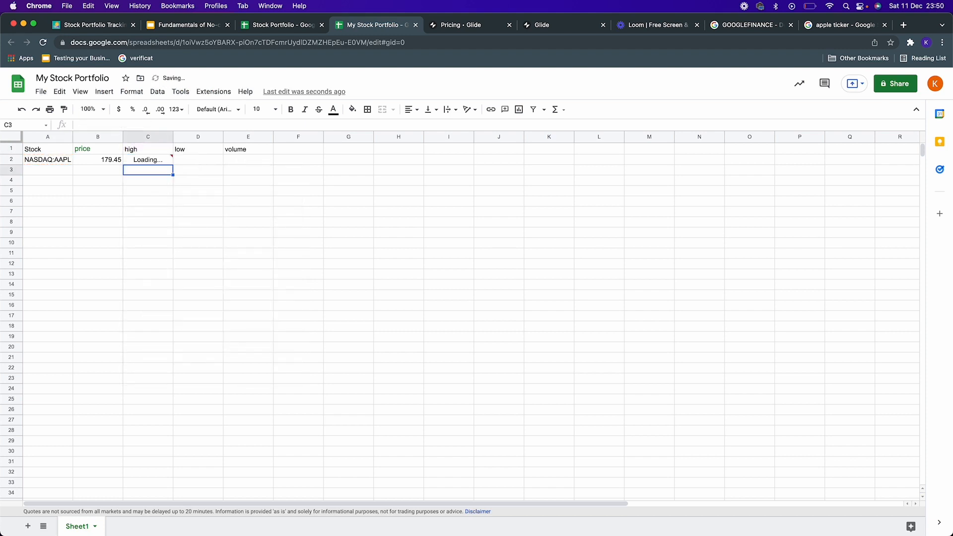
Step: Enter the formula =GOOGLEFINANCE(A2,D1) in cell D2 to fetch the day's low
click(207, 163)
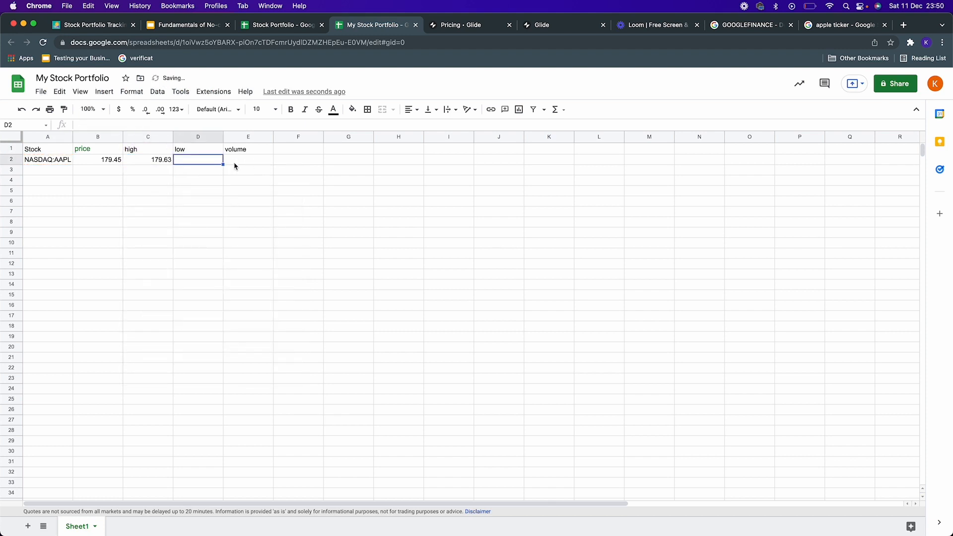
text(=google)
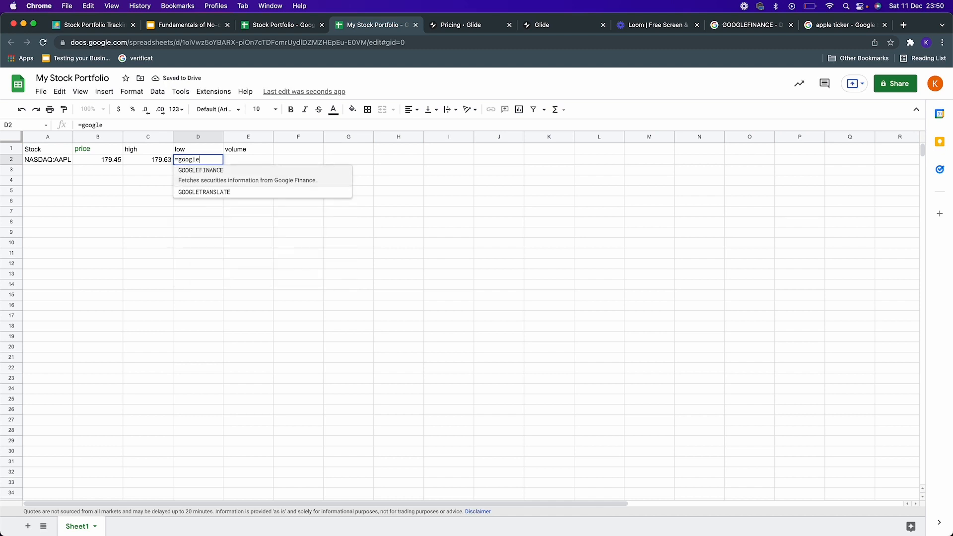
click(227, 176)
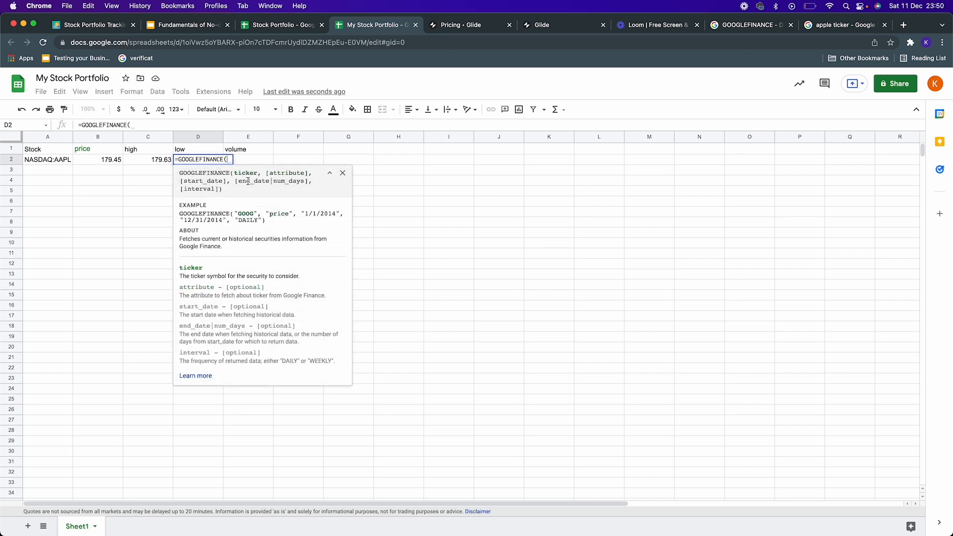
click(63, 160)
text(,)
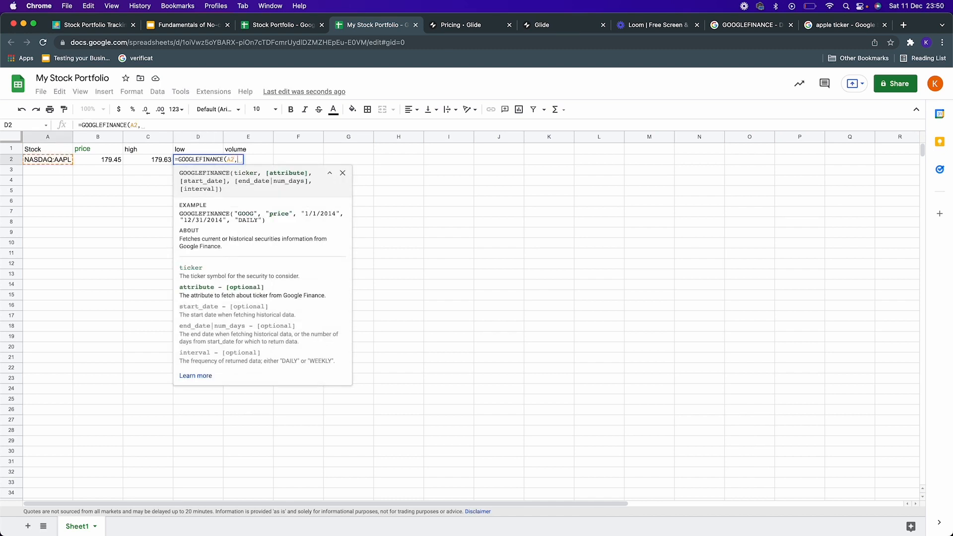
click(197, 153)
text())
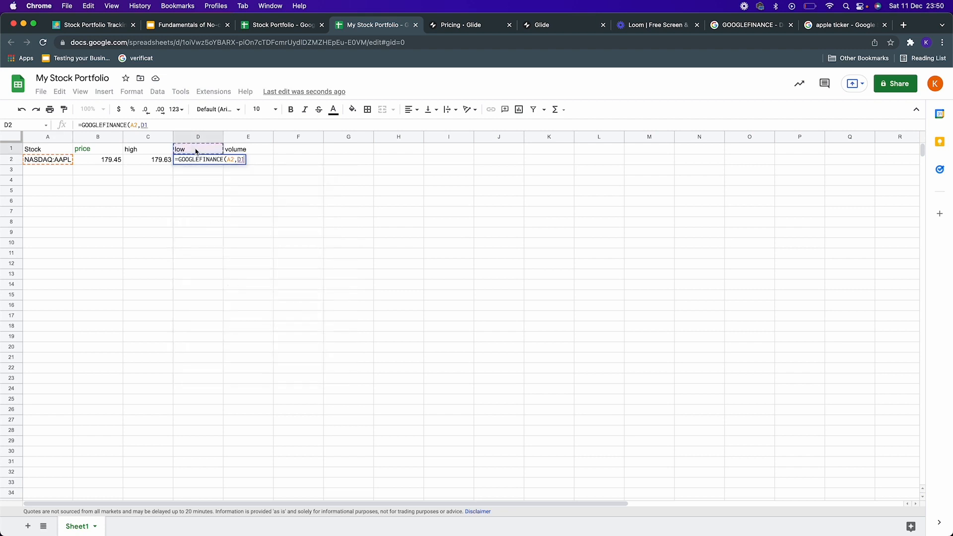
key(Return)
Step: Enter the formula =GOOGLEFINANCE(A2,E1) in cell E2 to fetch the trading volume
click(246, 158)
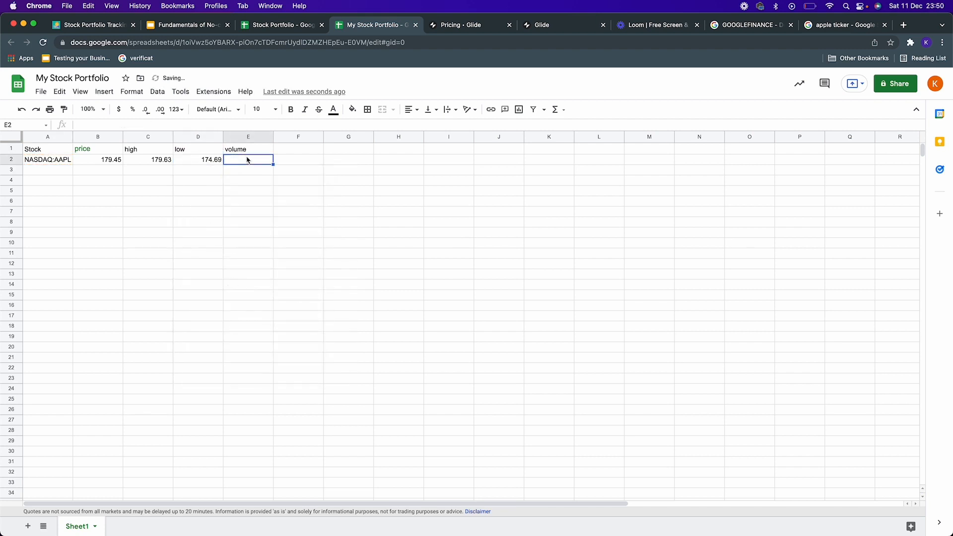
text(=goo)
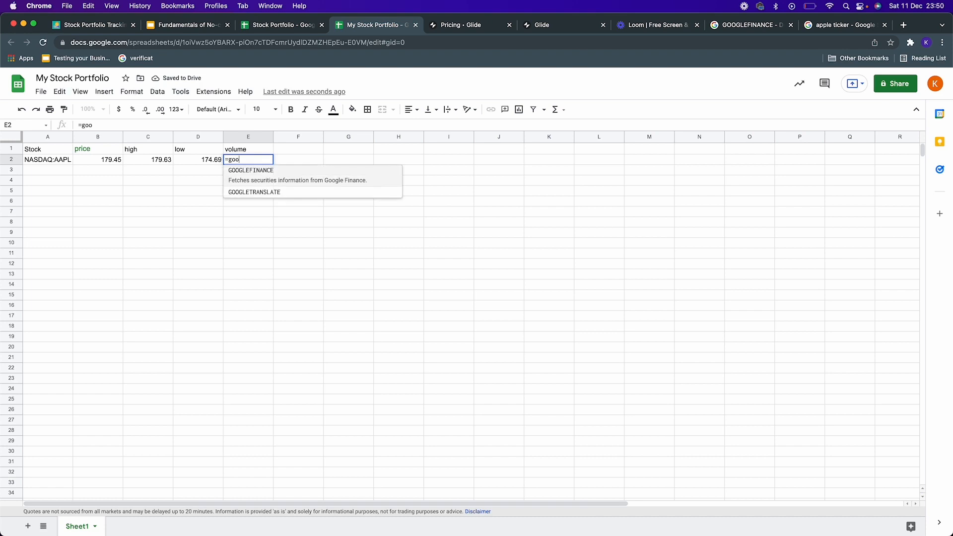
click(255, 170)
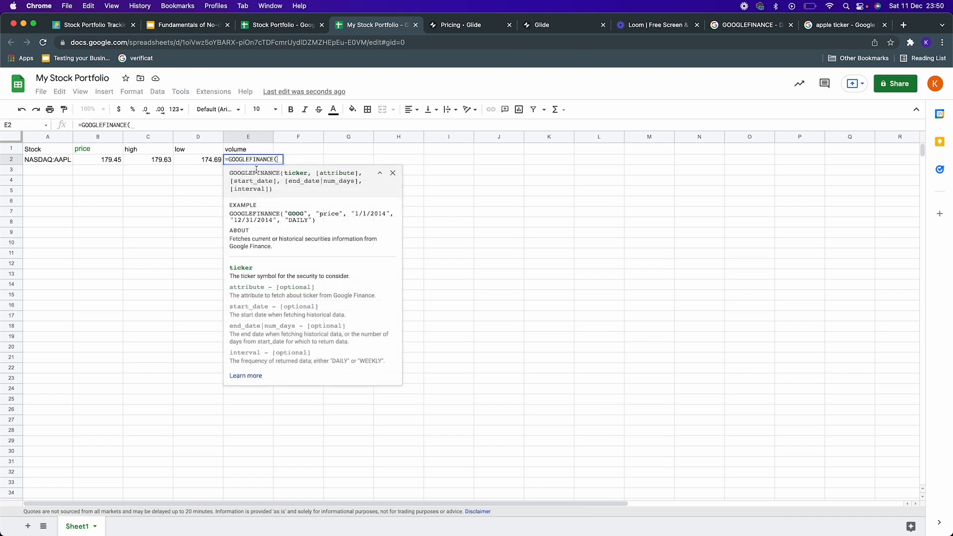
click(54, 161)
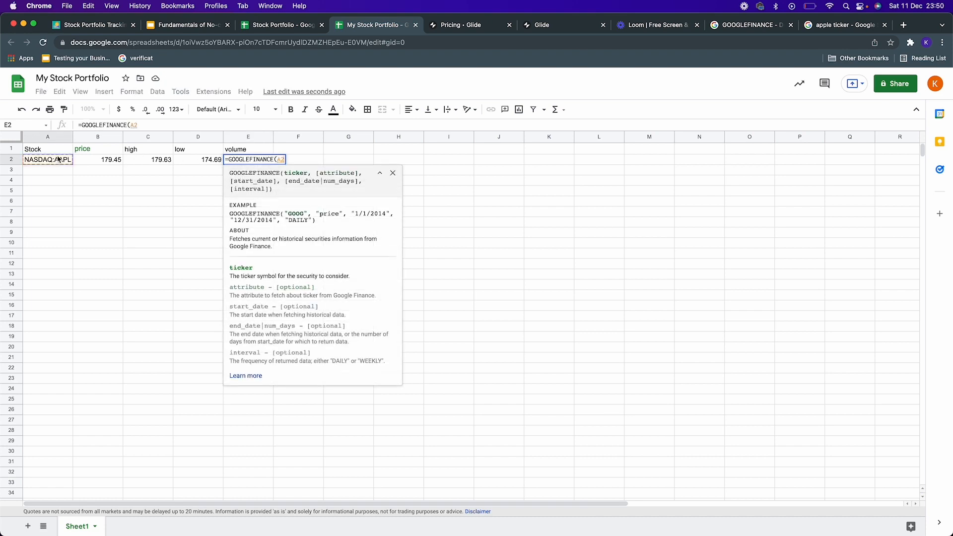
text(,)
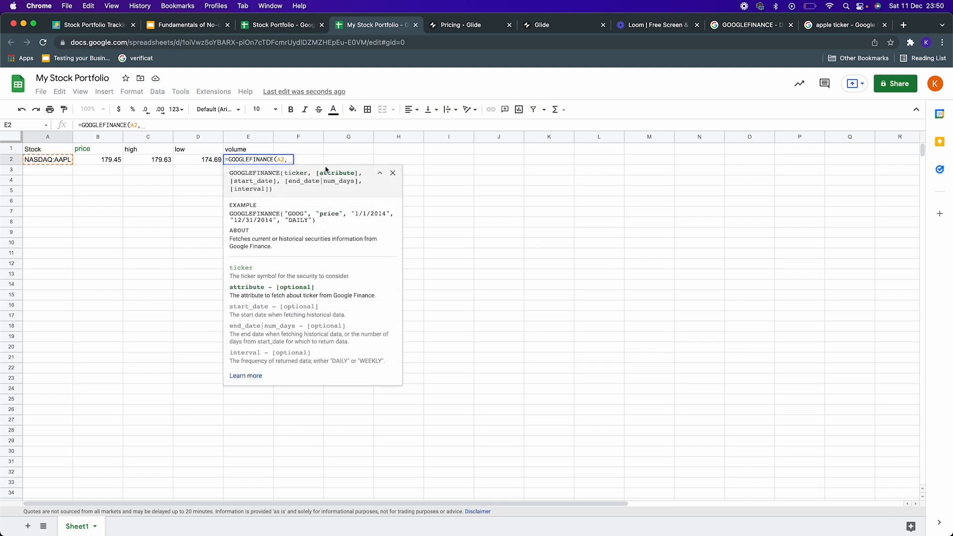
click(247, 149)
key(Return)
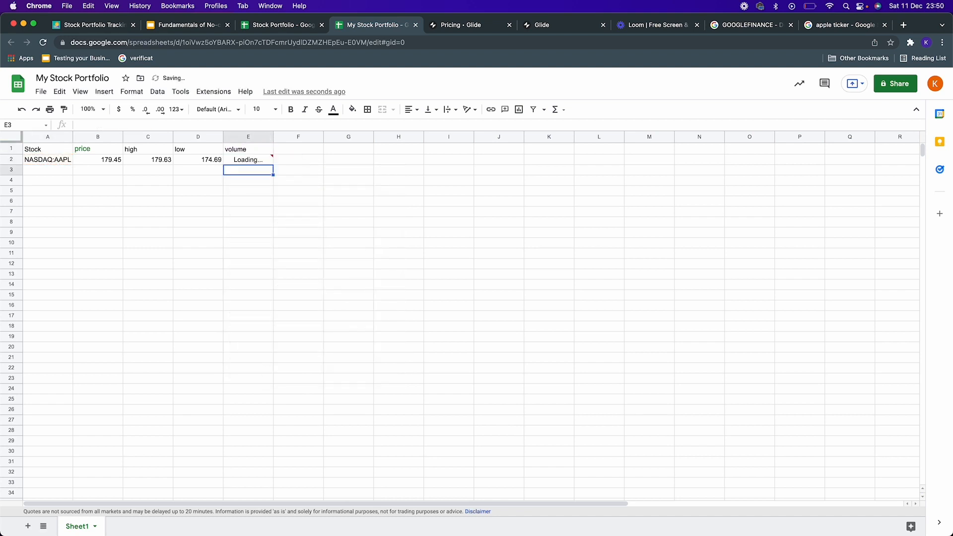
Step: Add the header Quantity Bought in cell F1 and enter 50 below it in F2
click(298, 150)
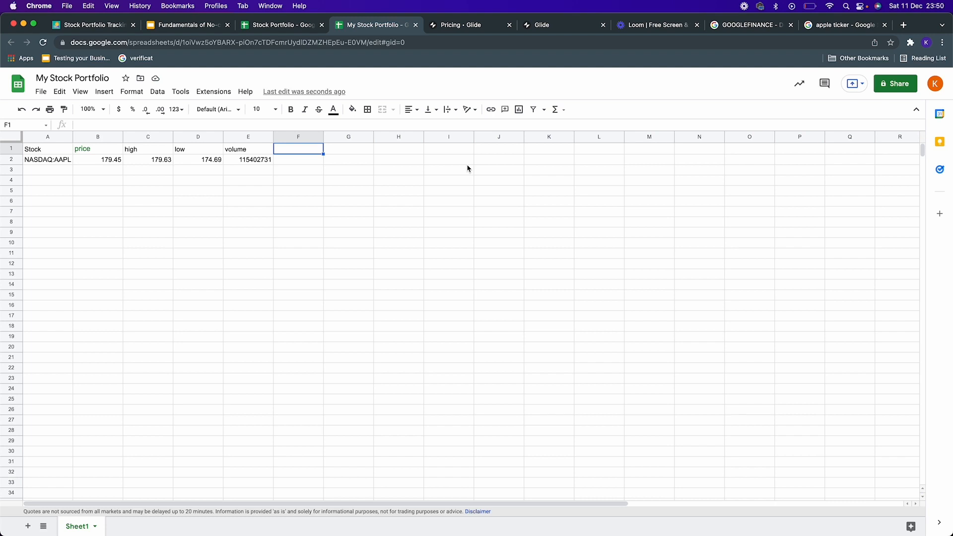
text(G)
key(BackSpace)
text(Quantity Bo)
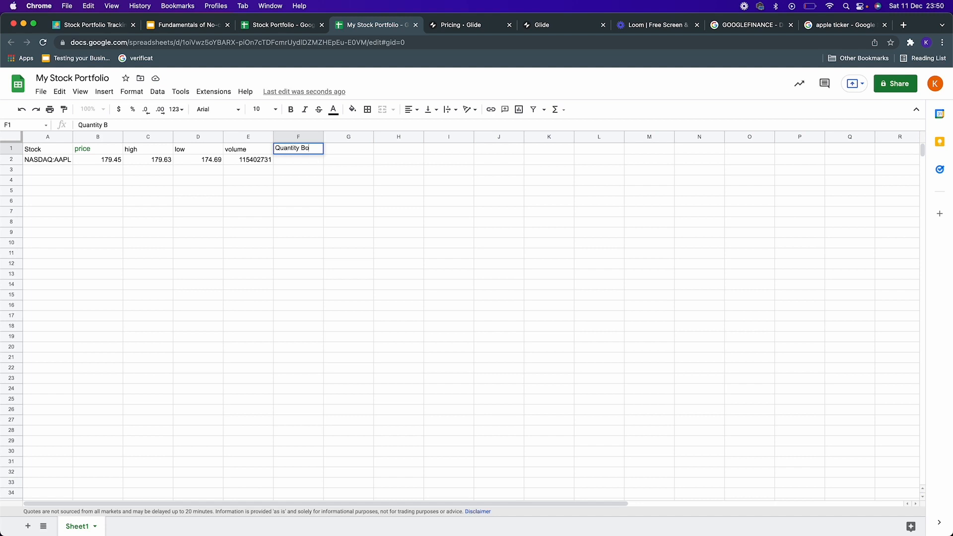
text(ught)
key(Return)
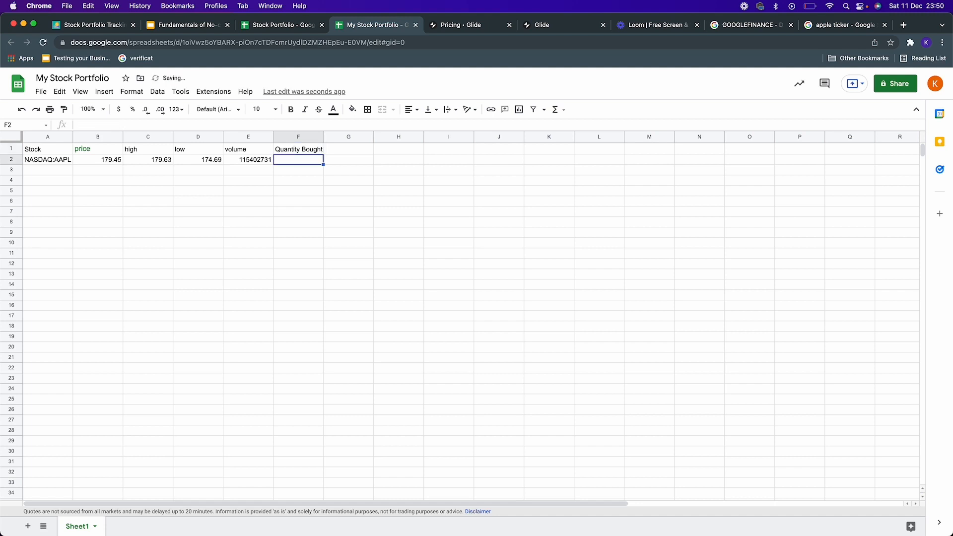
text(50)
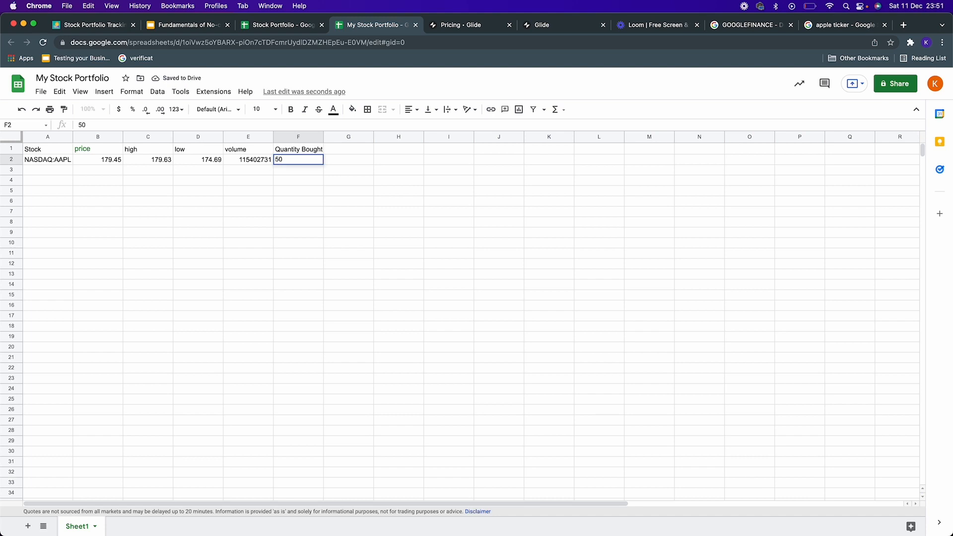
key(Tab)
Step: Add the header Buy Price in cell G1 and enter 155 below it in G2
key(Up)
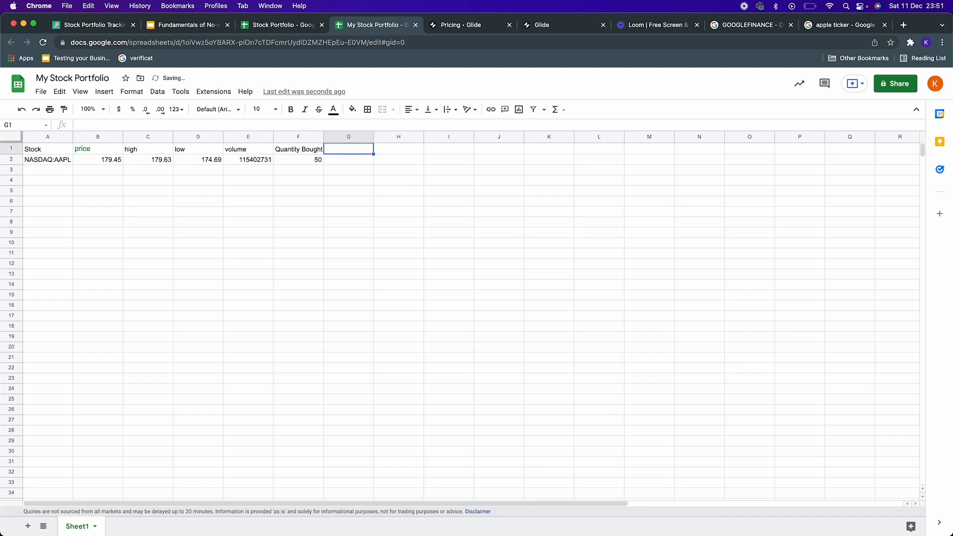
text(Buy Pri)
text(ce)
key(Return)
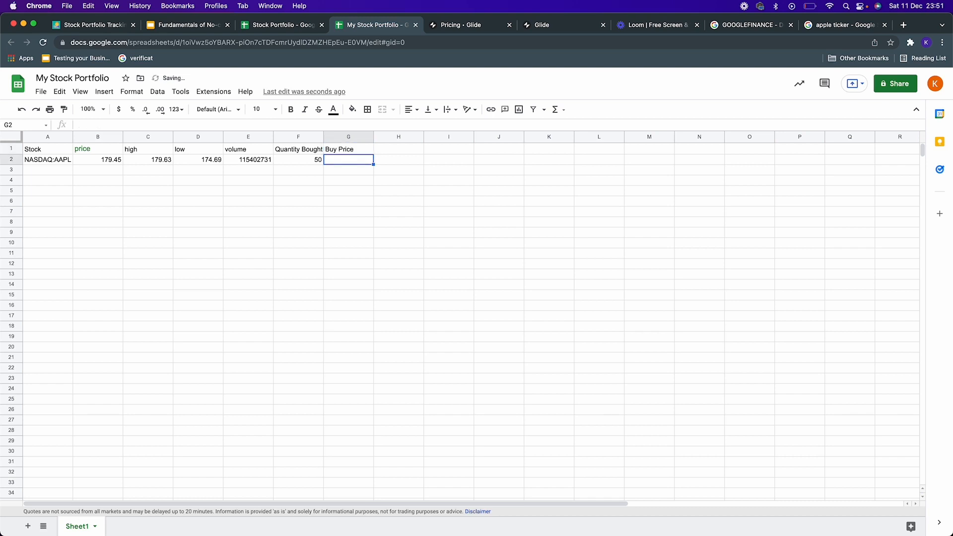
text(155)
Step: Add the header Buying Date in cell H1 and enter the date 11/10/2021 below it in H2
key(Up)
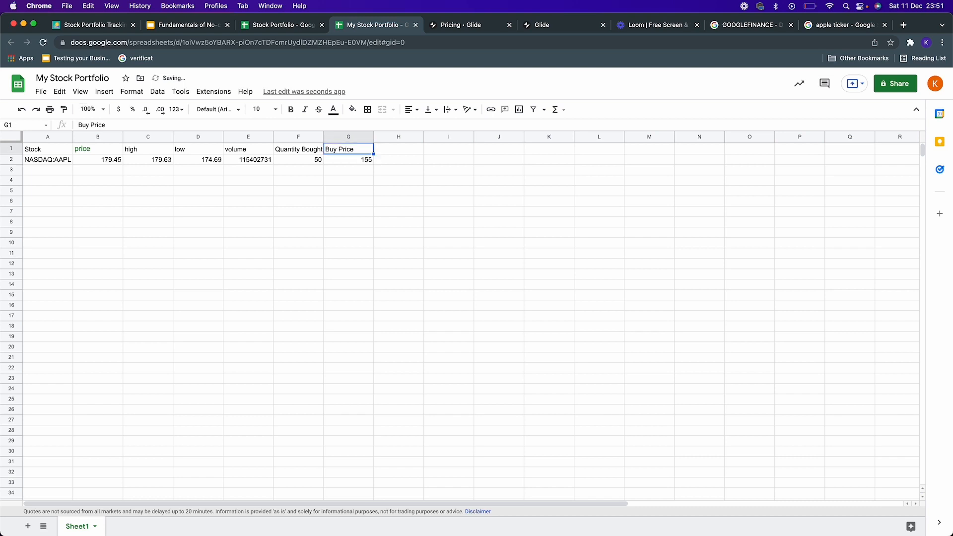
key(Right)
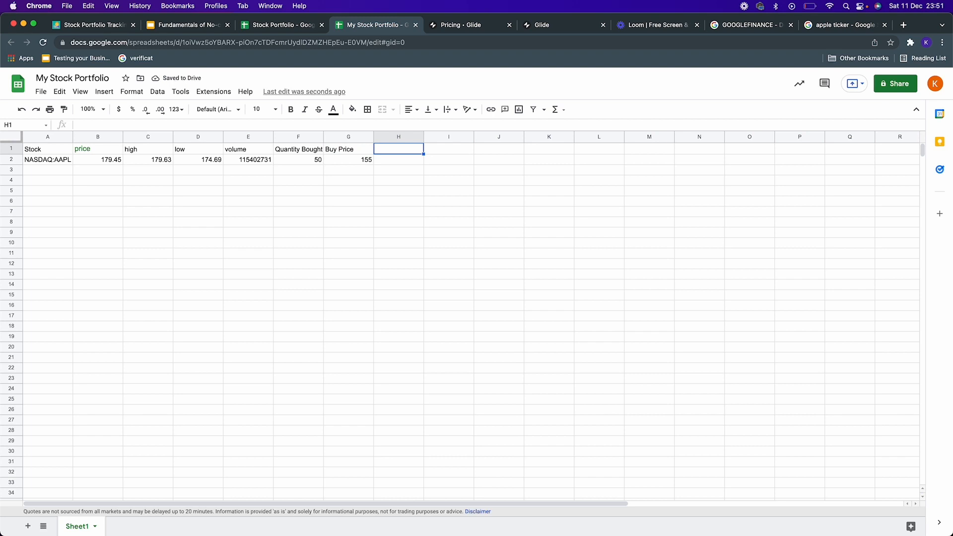
text(Date)
key(Return)
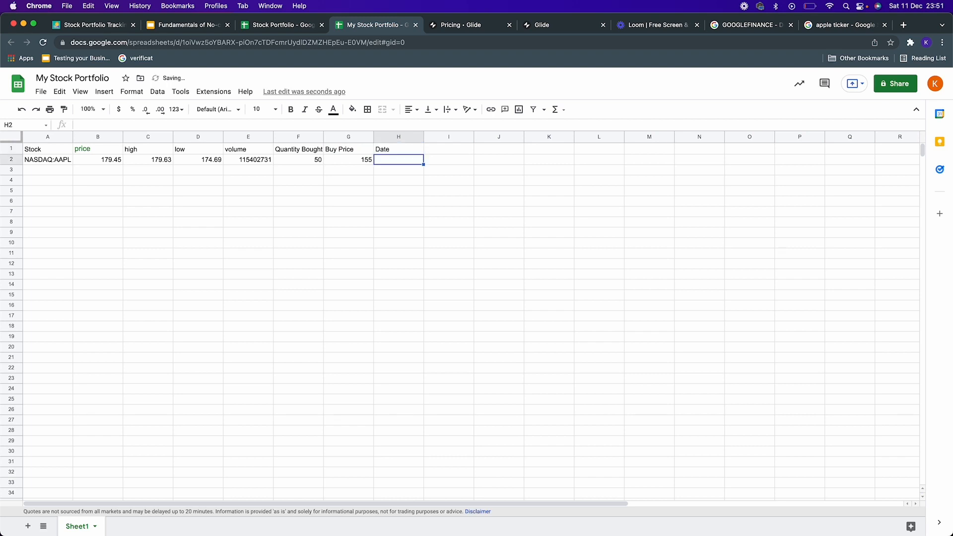
key(Up)
text(Buying Date)
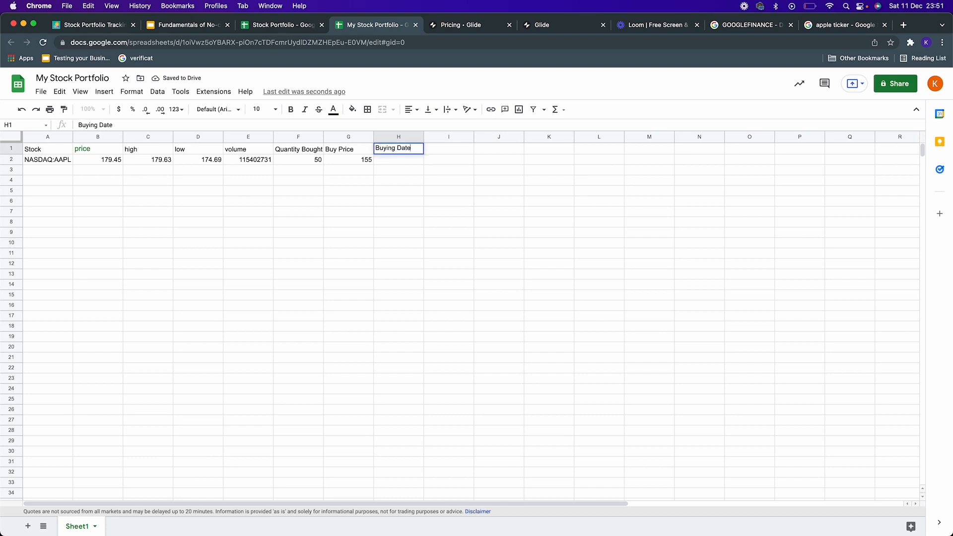
key(Return)
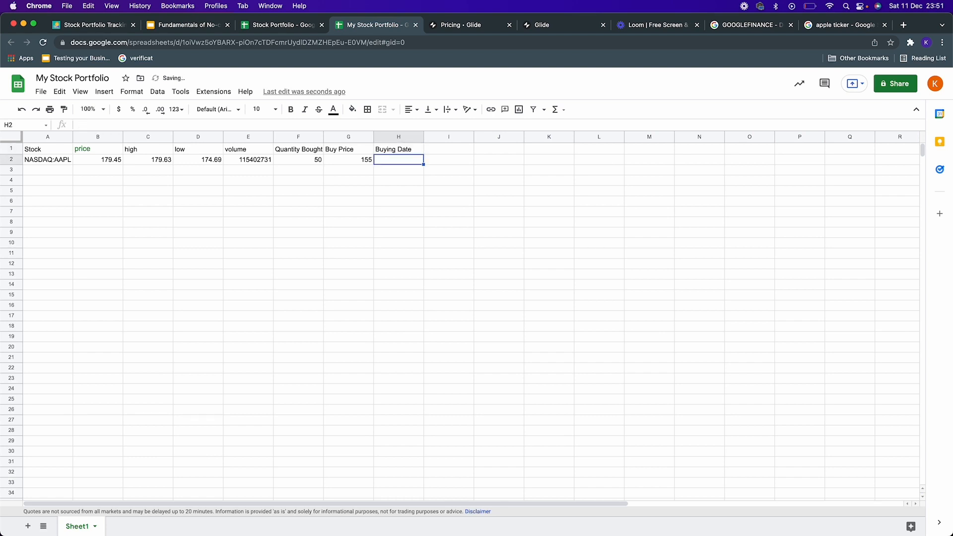
text(11/10/)
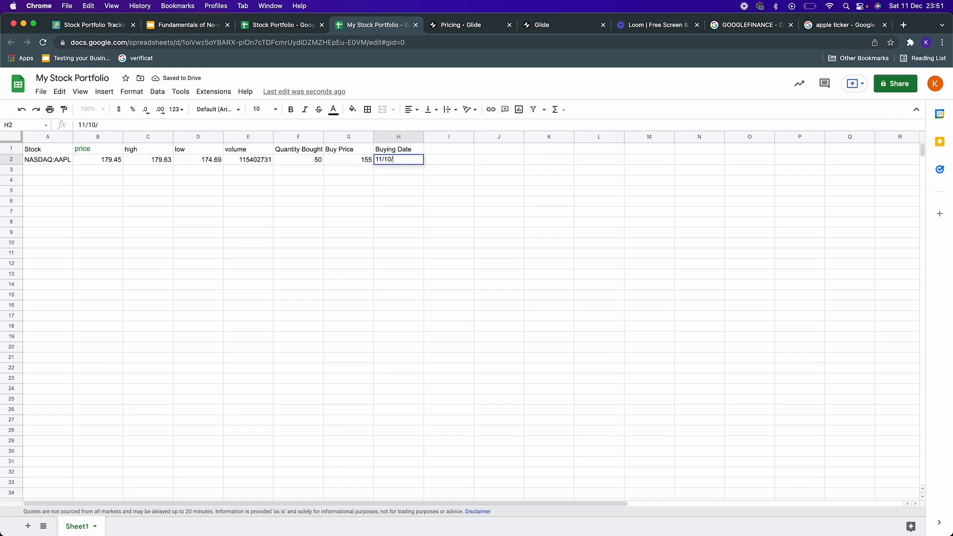
text(2021)
key(Return)
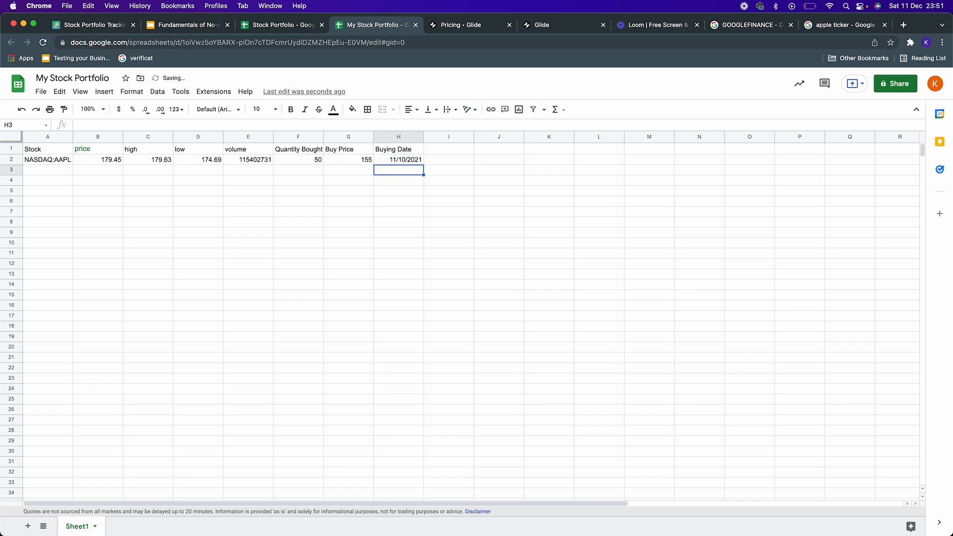
Step: Add the header Total Investment in cell I1 and enter the formula =F2*G2 in I2
key(Up)
key(Right)
key(Up)
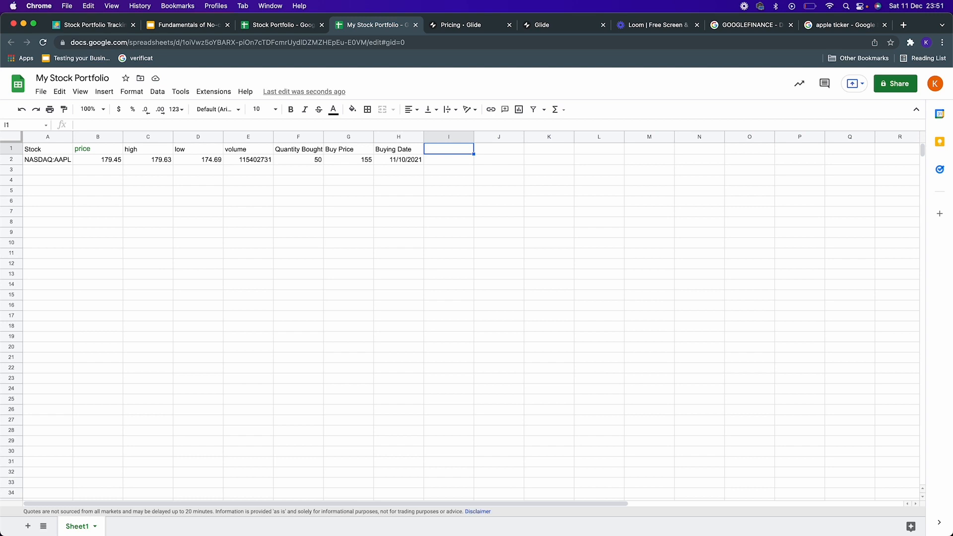
text(Total Investment)
key(Return)
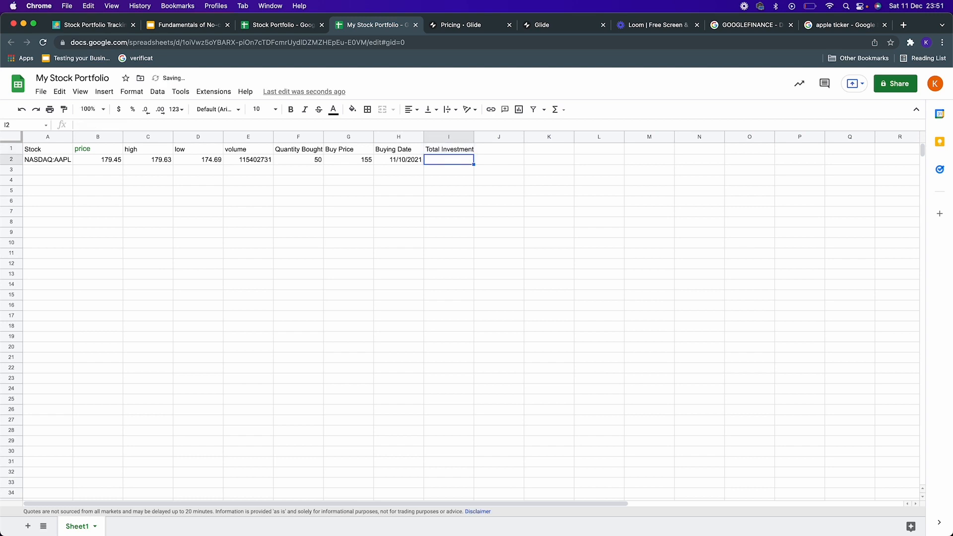
text(=)
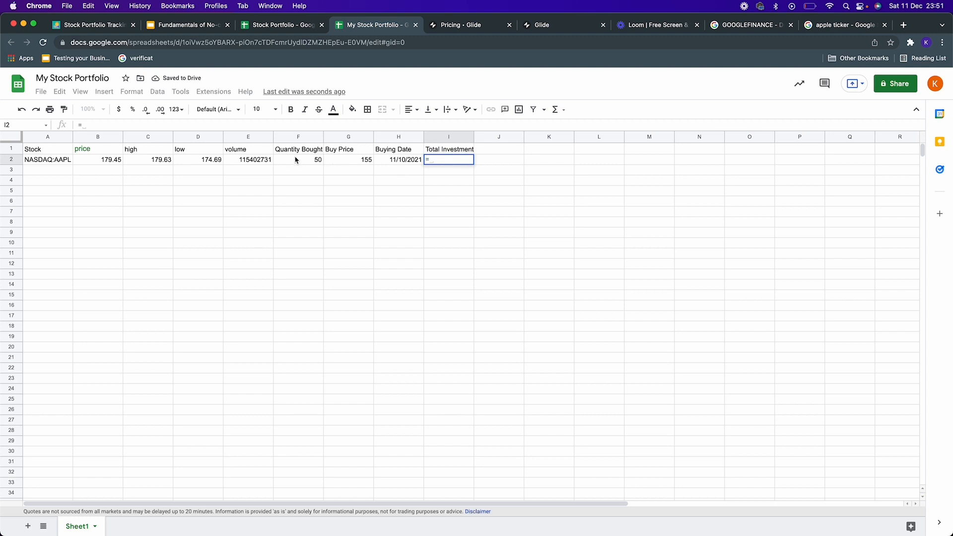
click(296, 159)
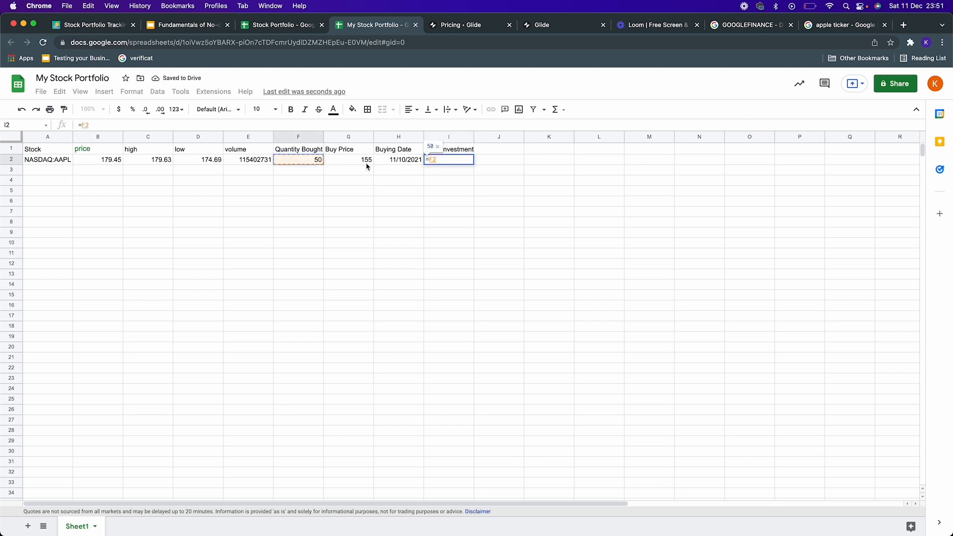
text(*)
click(349, 164)
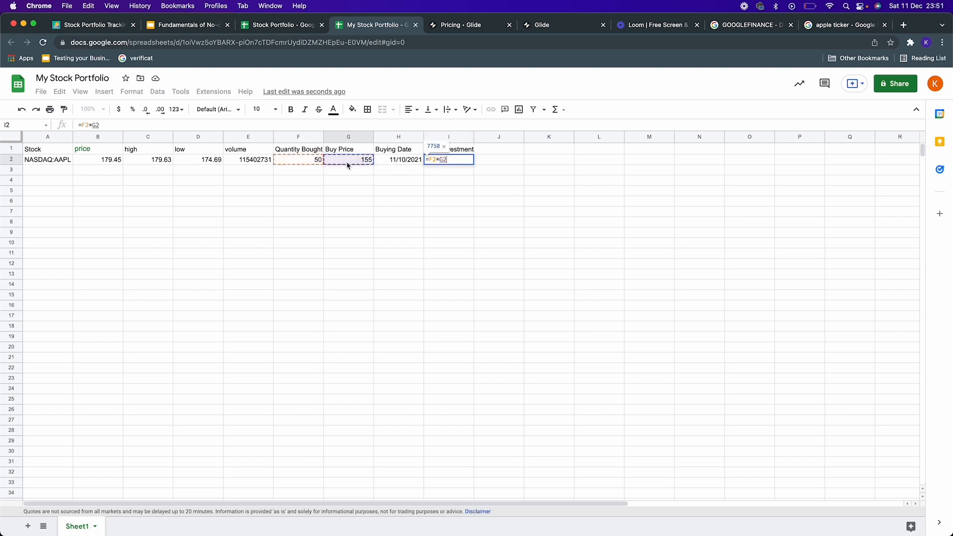
key(Return)
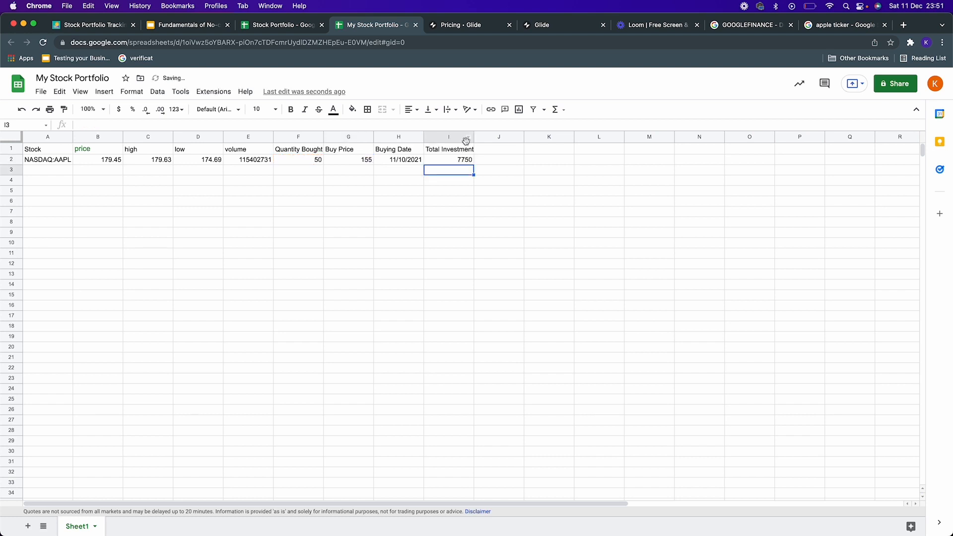
Step: Add the header Current Value in cell J1 and enter the formula =F2*B2 in J2
click(487, 151)
text(Cu)
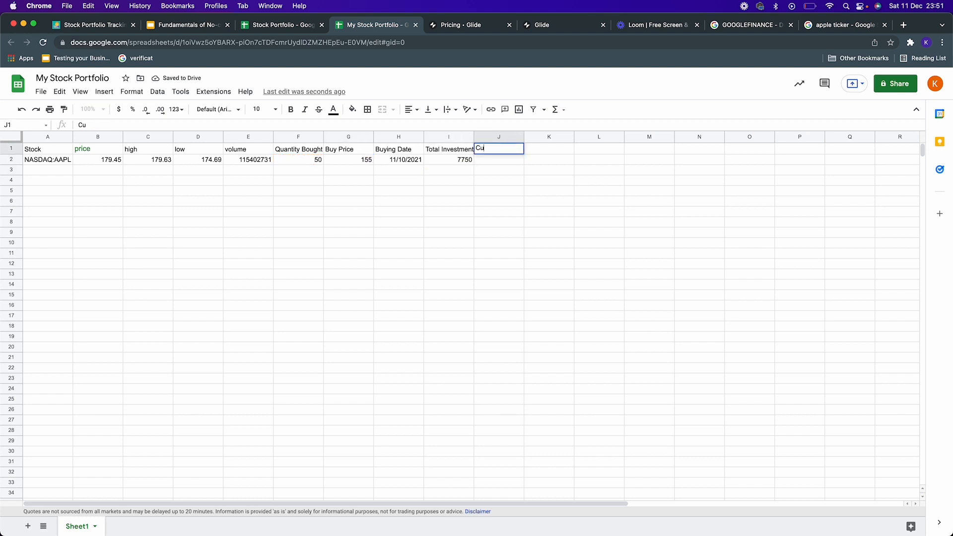
text(rrnnt Value)
key(Return)
text(=)
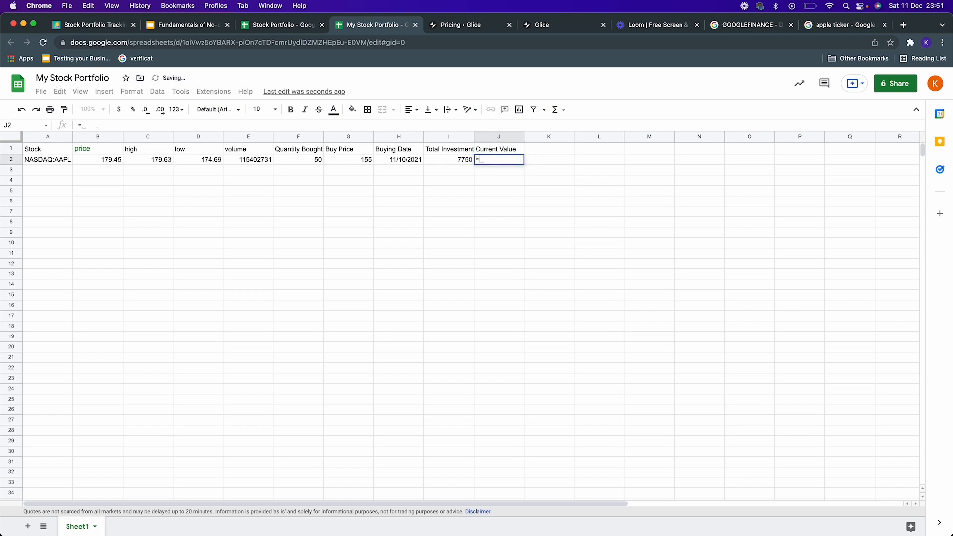
click(310, 162)
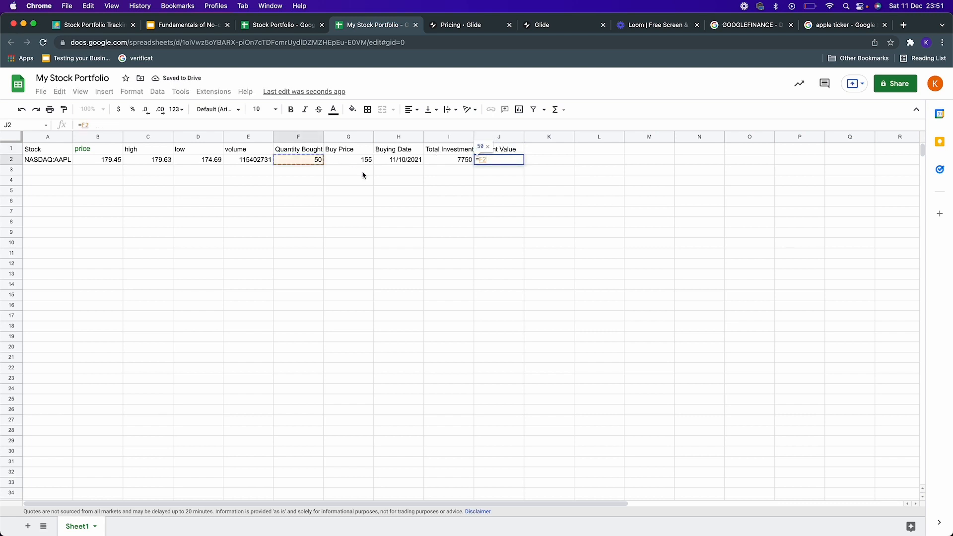
text(*)
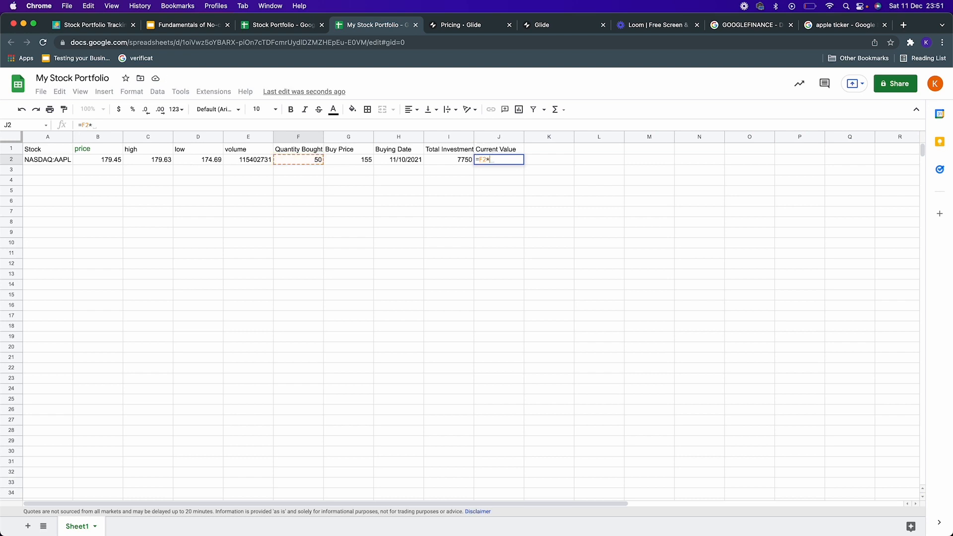
click(119, 163)
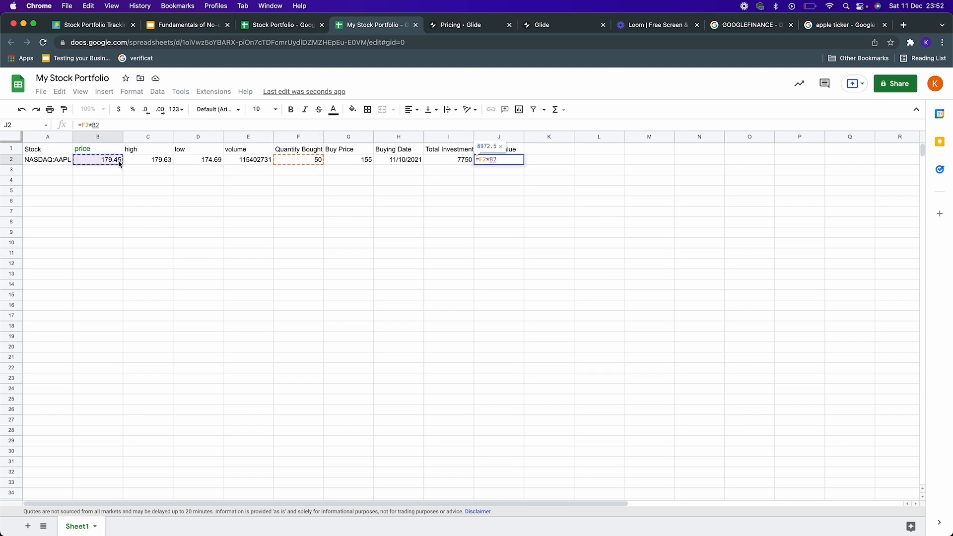
key(Return)
Step: Add the header Profit/:Loss in cell K1 and enter the formula =J2-I2 in K2
click(550, 151)
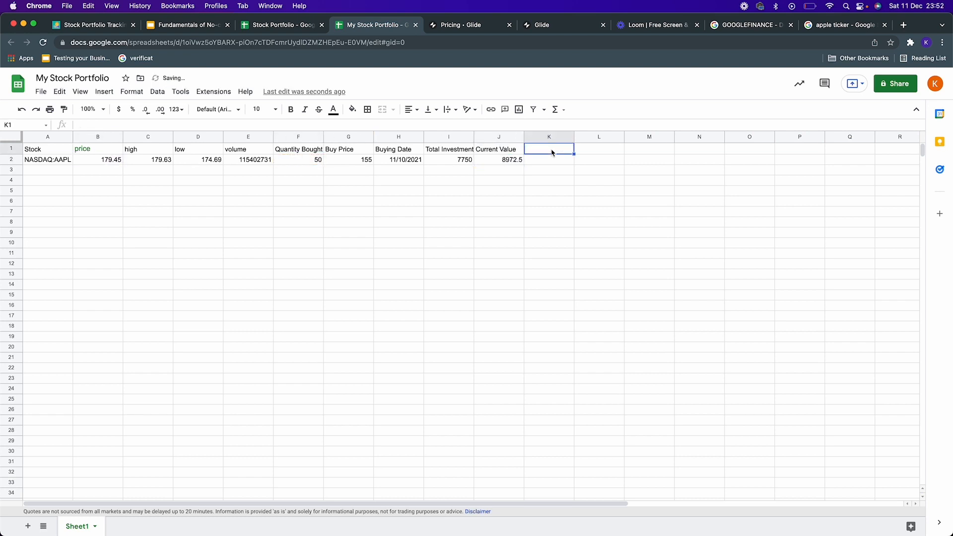
text(Profit/)
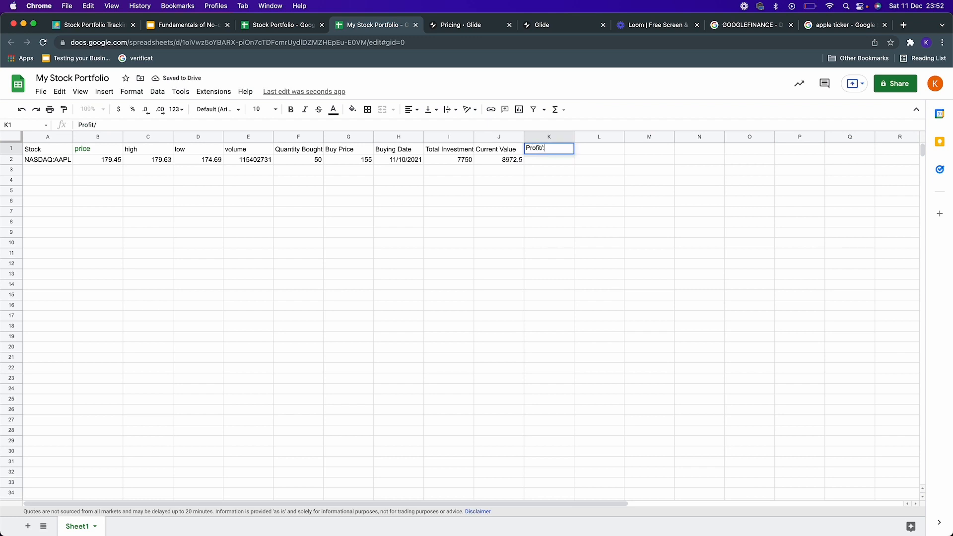
text(:Lo)
key(BackSpace)
text(Loss)
key(Return)
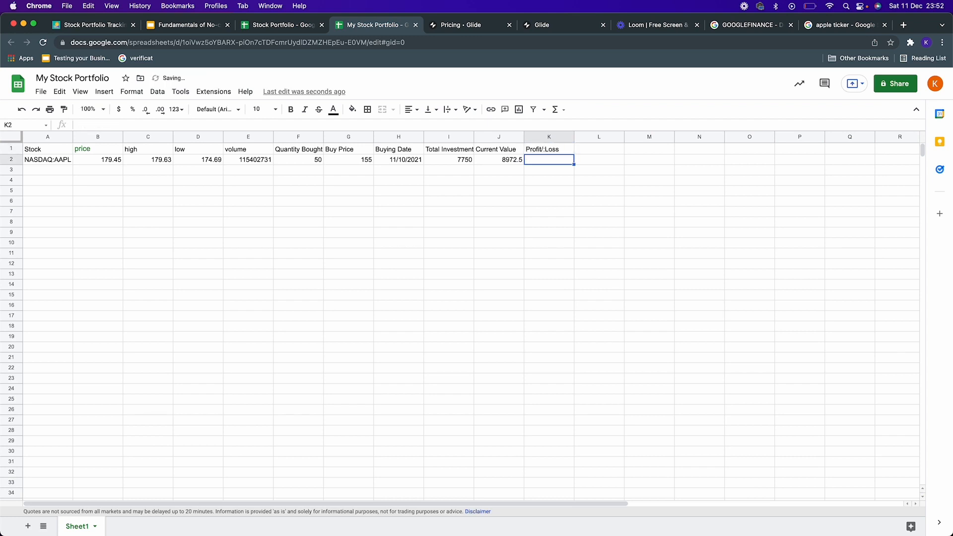
text(=)
click(515, 160)
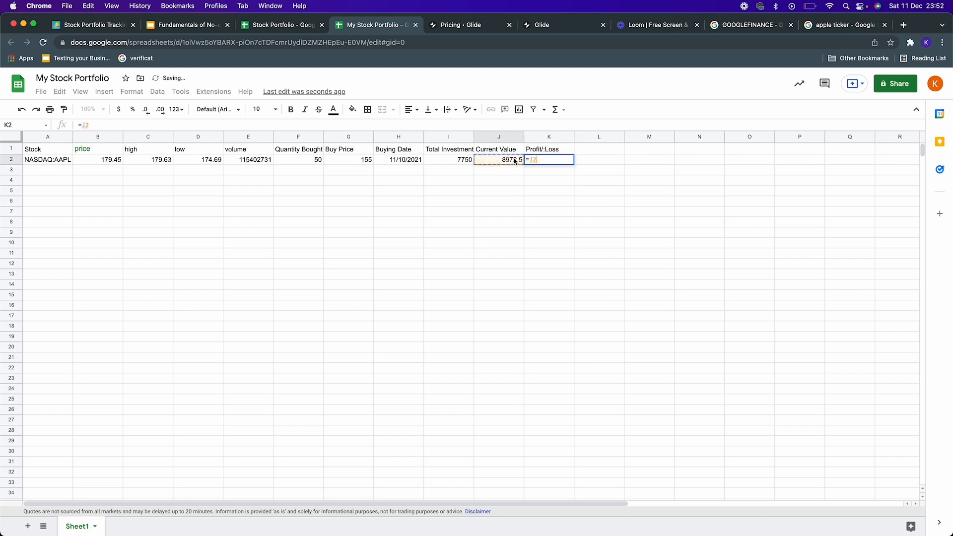
text(-)
click(454, 163)
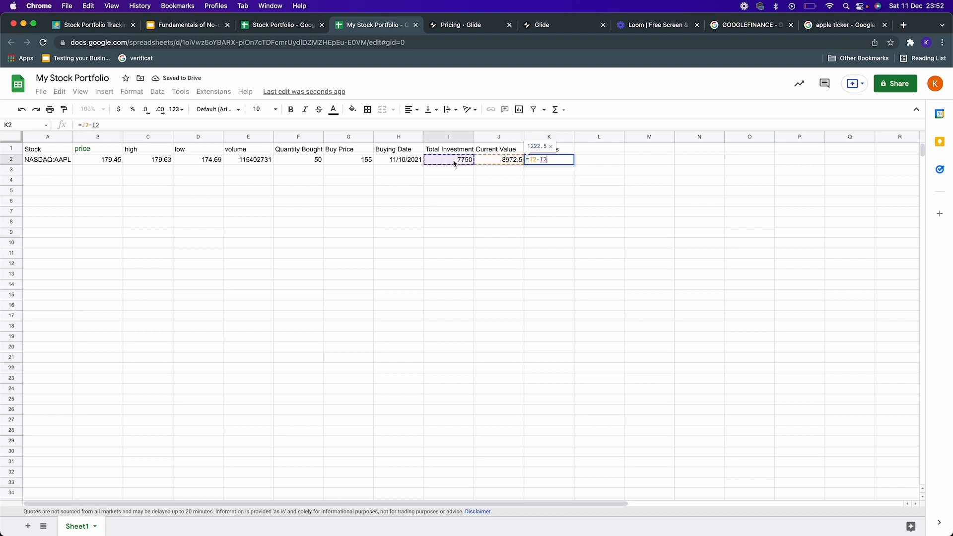
key(Return)
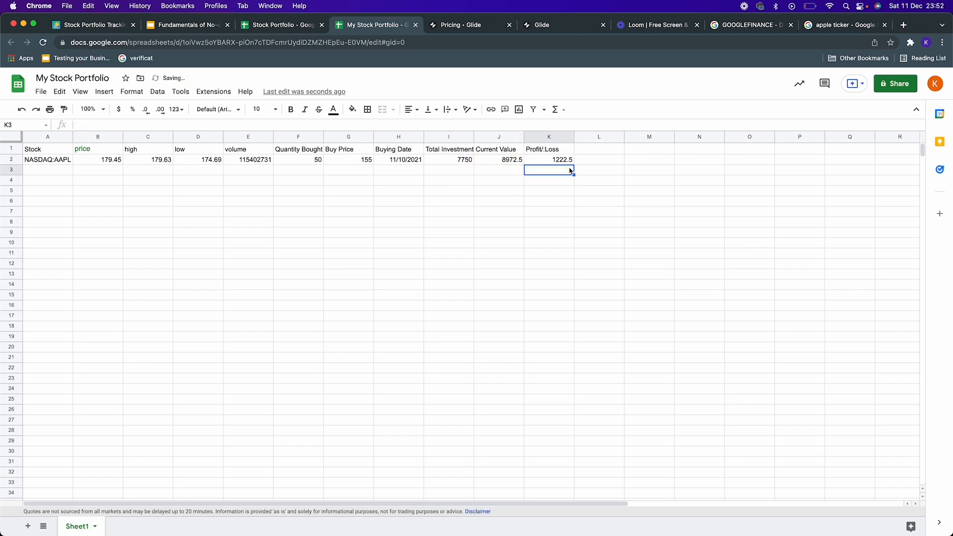
Step: Search Google for the Netflix ticker and copy its exchange symbol NASDAQ: NFLX
click(61, 169)
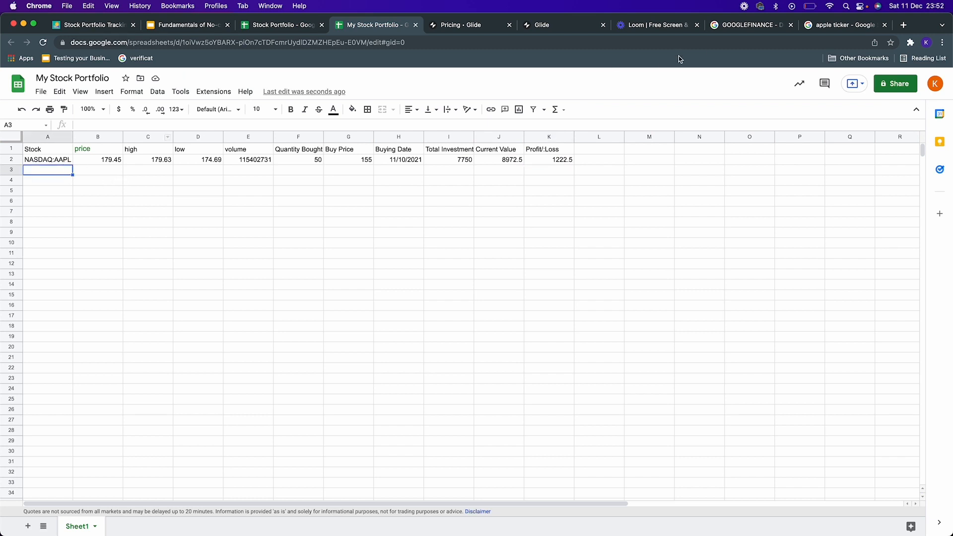
click(872, 27)
double_click(107, 94)
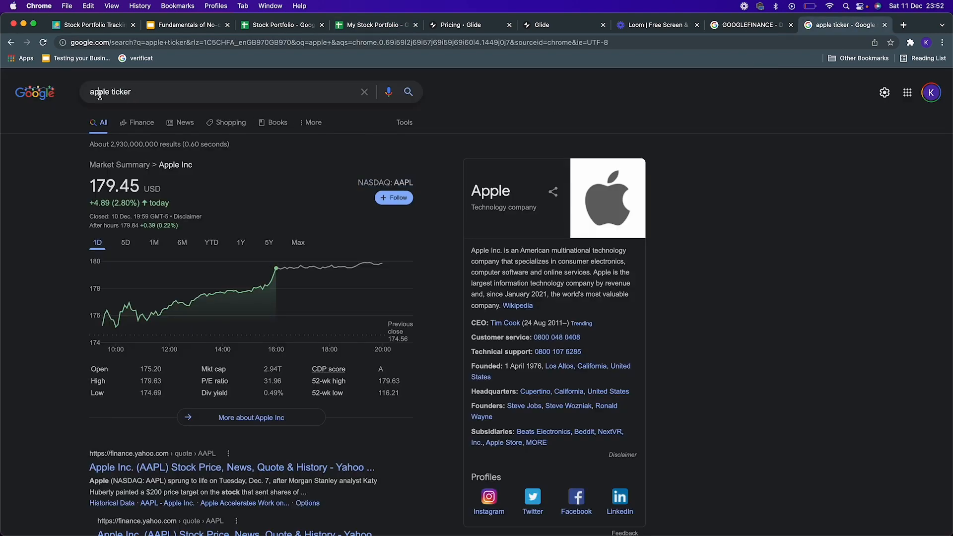
text(netflix)
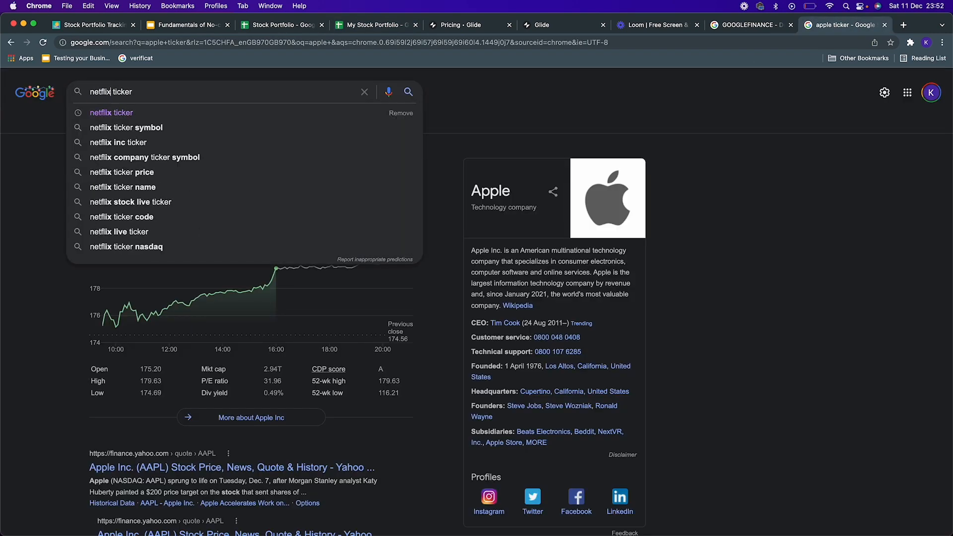
key(Return)
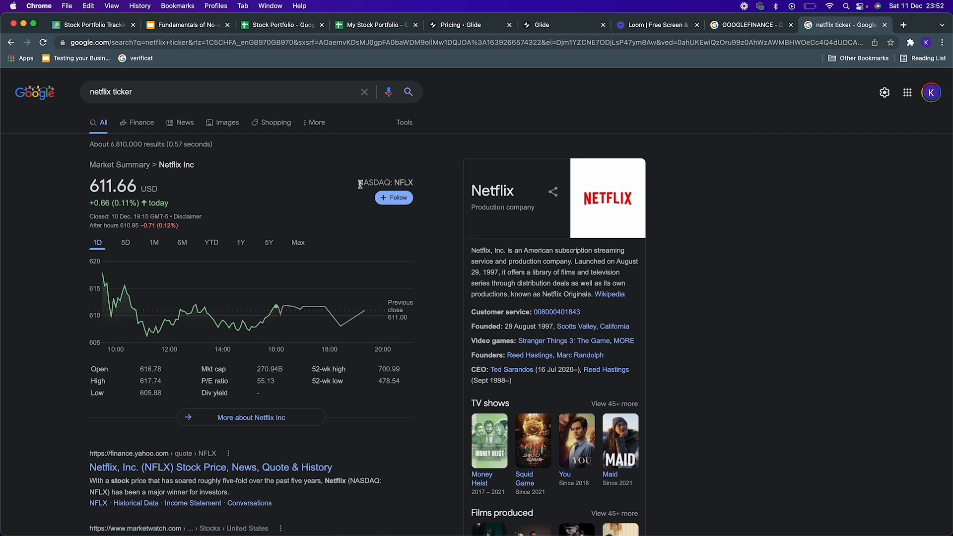
drag(358, 182, 412, 184)
Step: Paste the Netflix ticker into cell A3 as plain text, remove the space to make NASDAQ:NFLX, and widen column A
click(359, 27)
key(super+v)
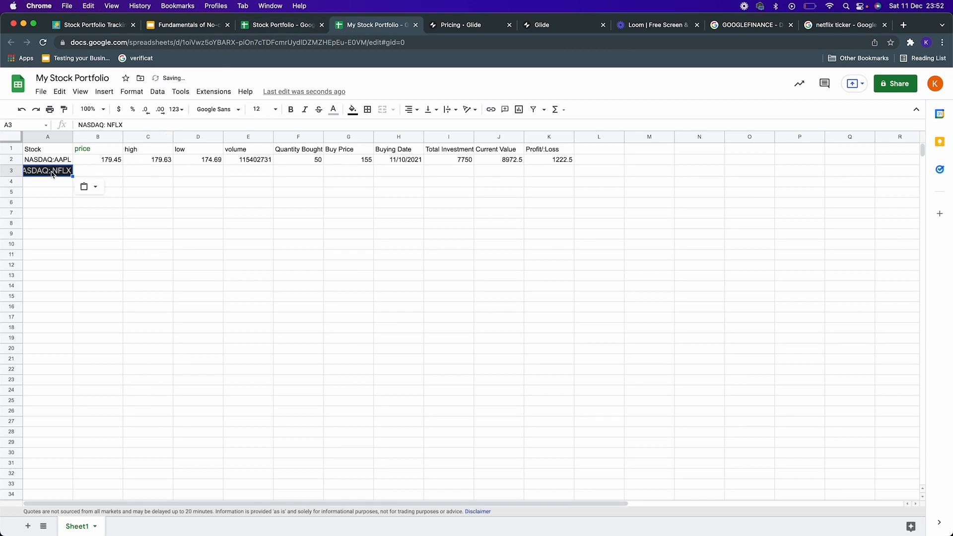
click(82, 186)
click(107, 204)
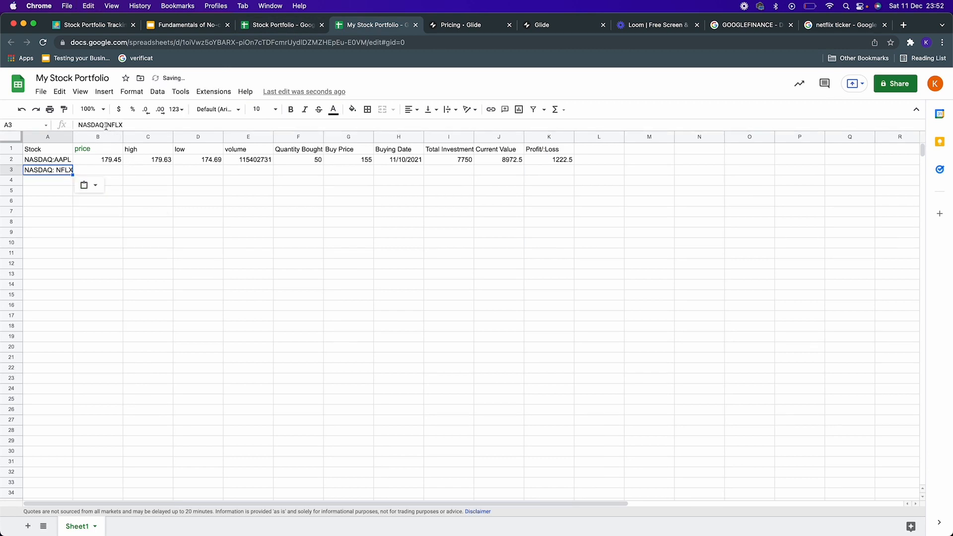
click(106, 124)
key(BackSpace)
key(Return)
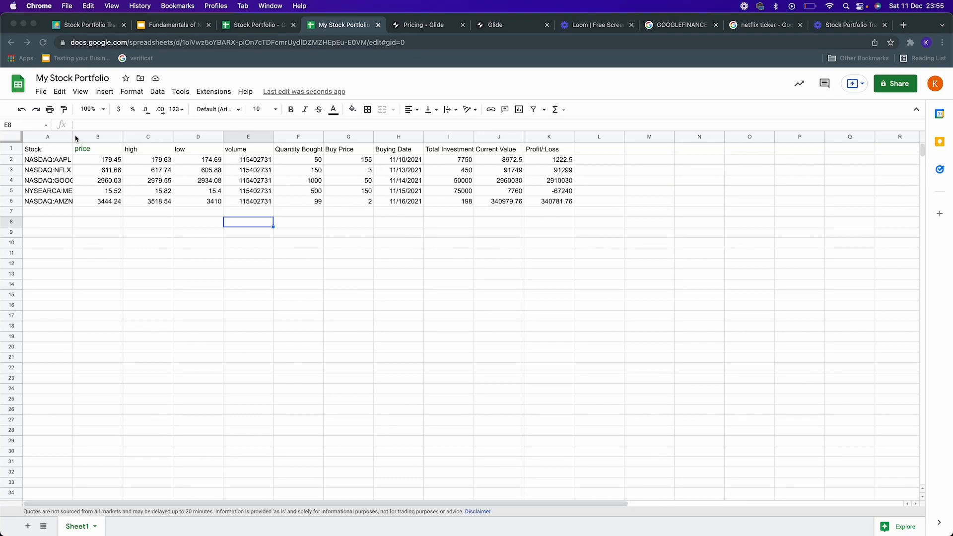
drag(75, 138, 84, 138)
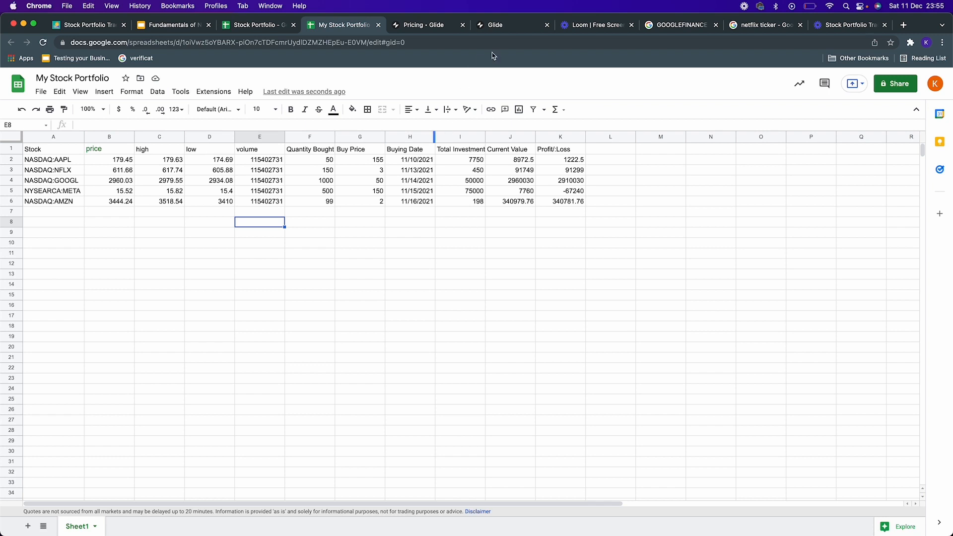
Step: Start a new Glide project of the Mobile App type
click(512, 27)
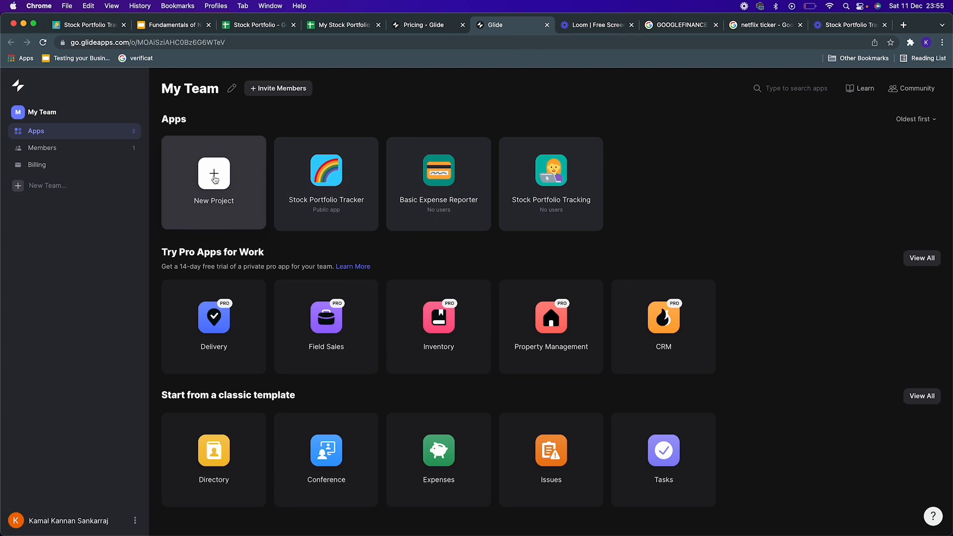
click(214, 176)
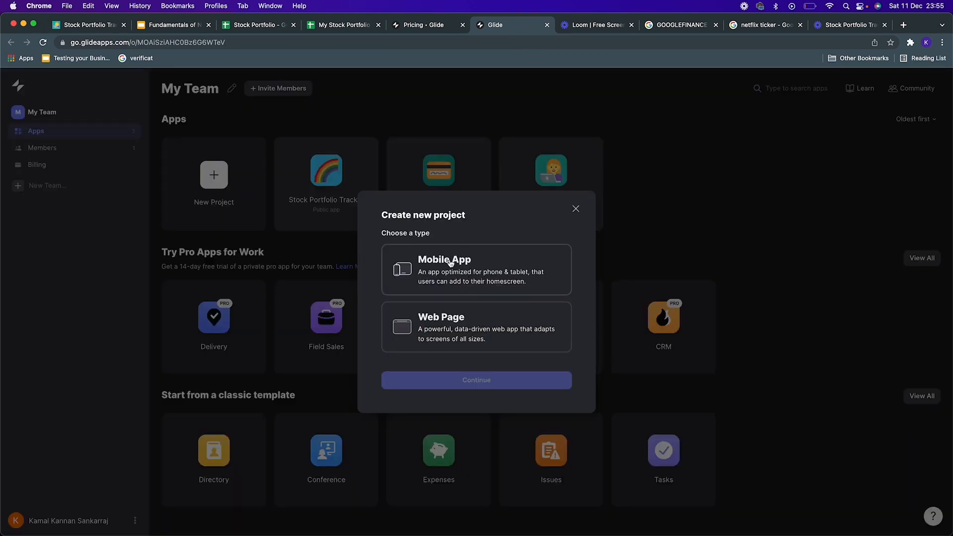
click(466, 276)
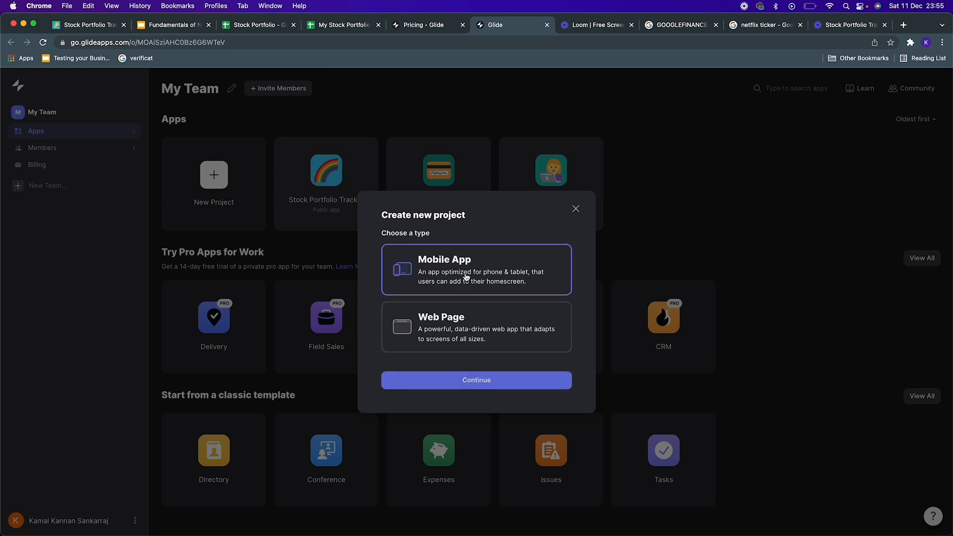
click(489, 380)
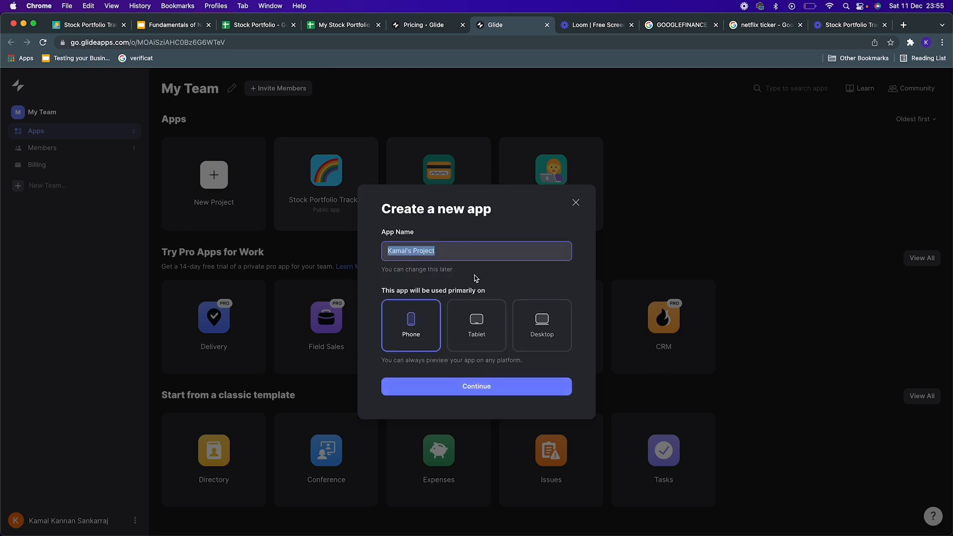
Step: Name the app My Portfolio Tracker, keeping Phone as the primary device, and continue
text(My P)
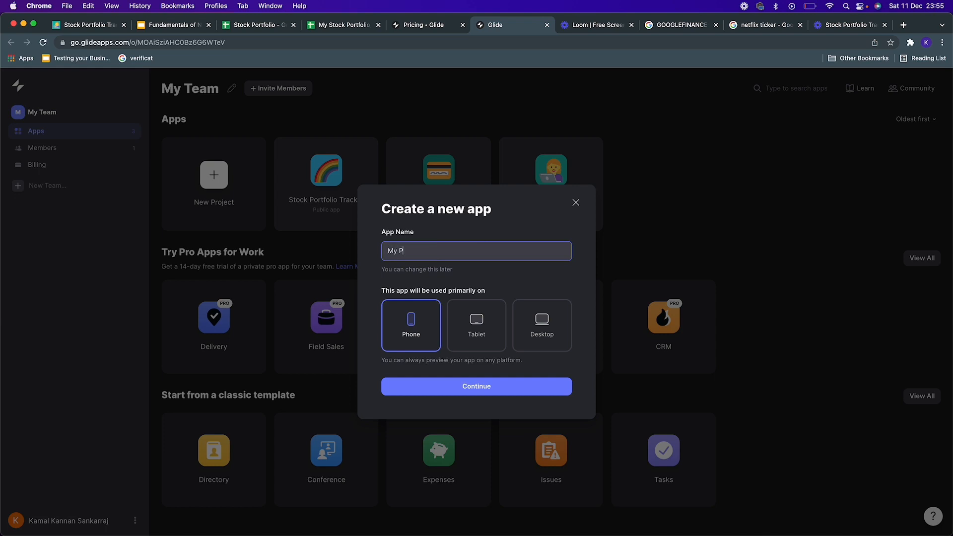
text(ortfoli)
key(BackSpace)
key(BackSpace)
key(BackSpace)
key(BackSpace)
text(folio Tracker)
click(474, 388)
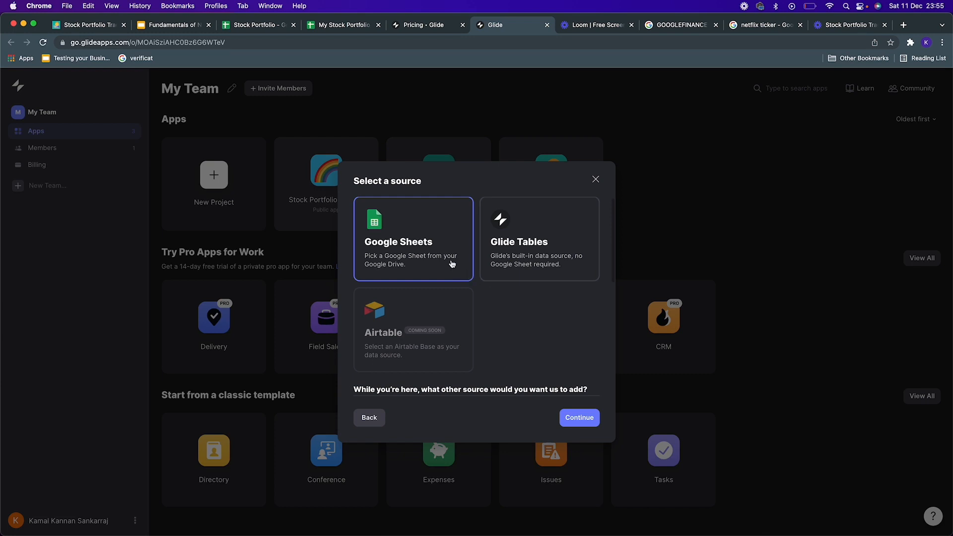
Step: Use Google Sheets as the data source and select the My Stock Portfolio spreadsheet
click(580, 417)
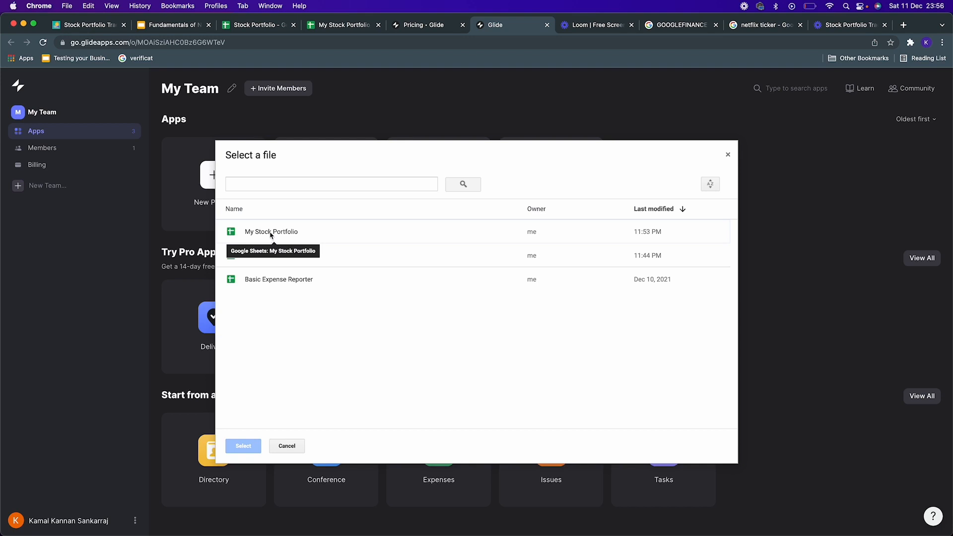
click(301, 231)
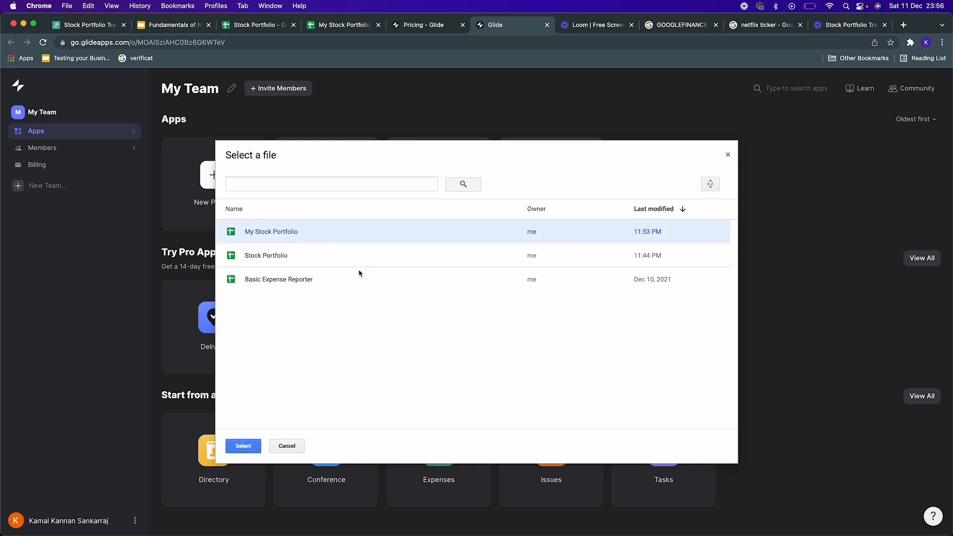
click(243, 447)
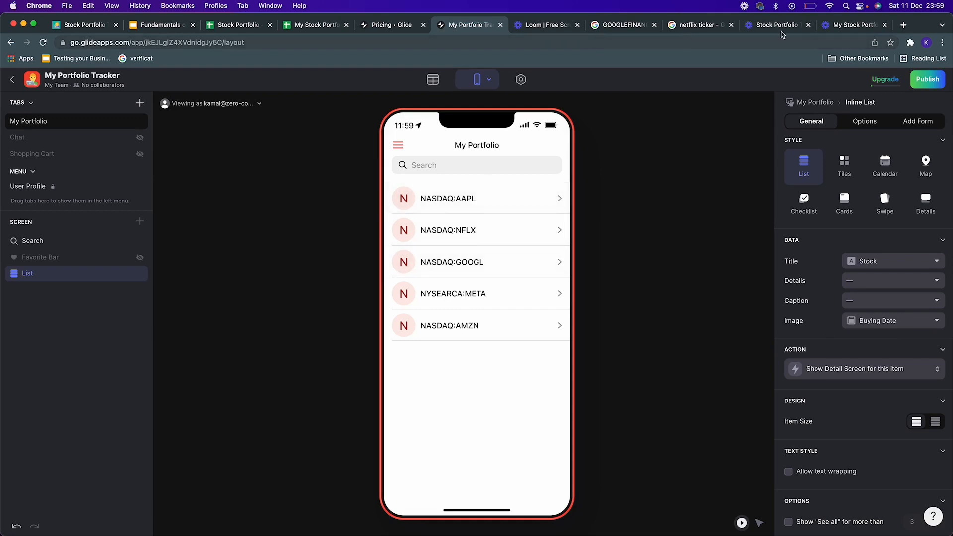
Step: Compare the spreadsheet with the app's stock list and open the NASDAQ:AAPL detail screen
click(311, 24)
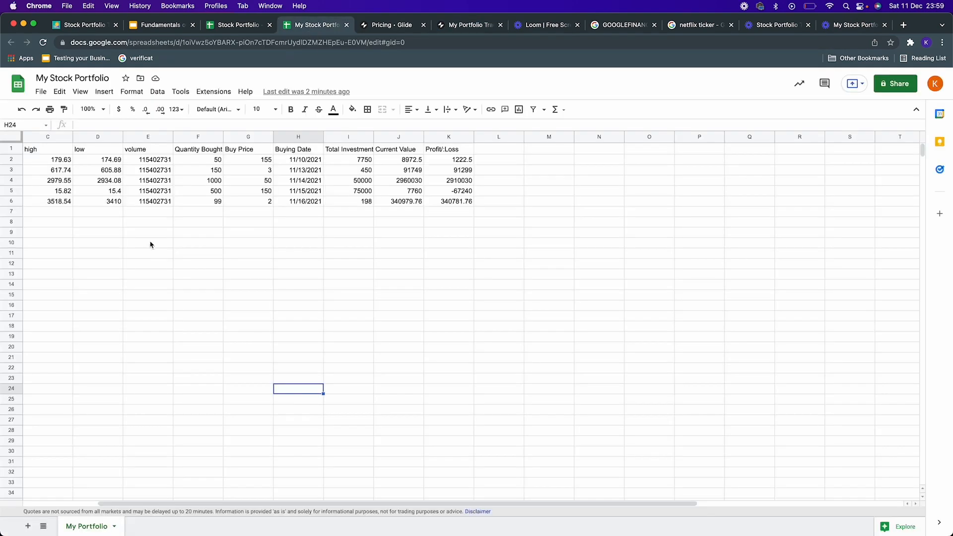
scroll(157, 189, left, 3)
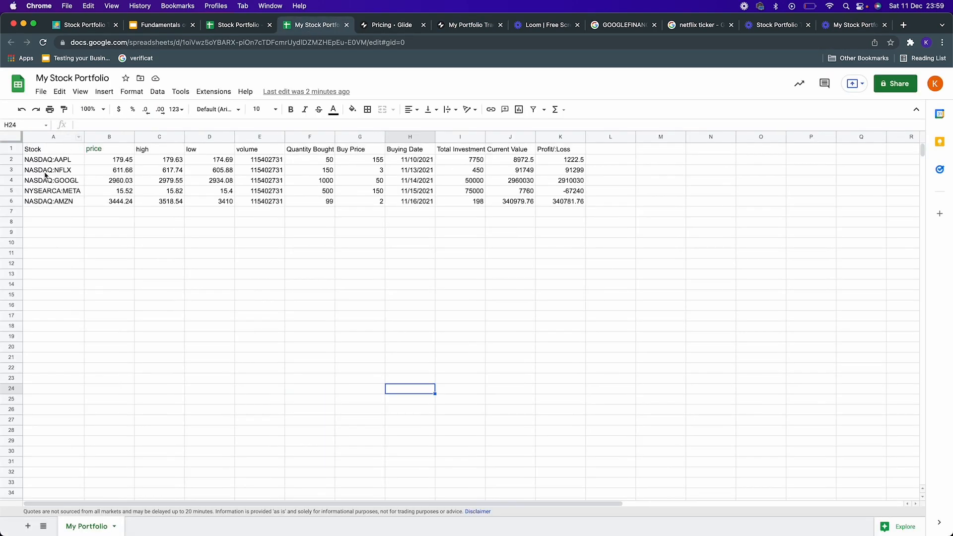
click(475, 27)
click(498, 206)
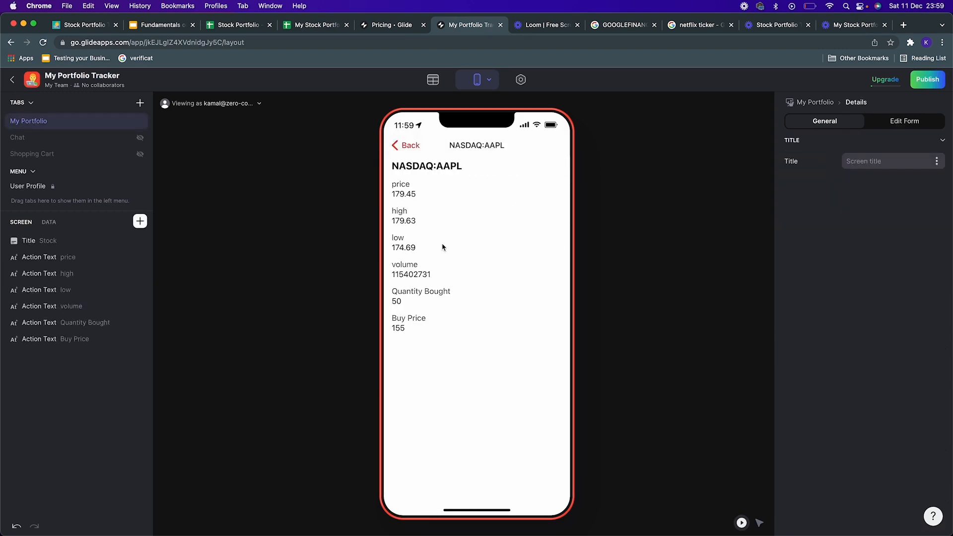
click(410, 149)
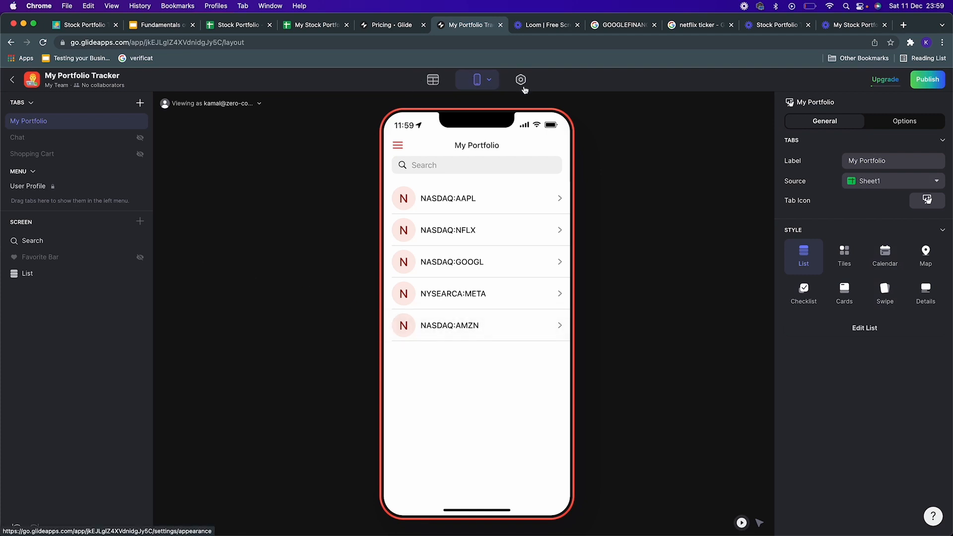
Step: Examine the app's data table alongside the spreadsheet and the Glide pricing page
click(434, 81)
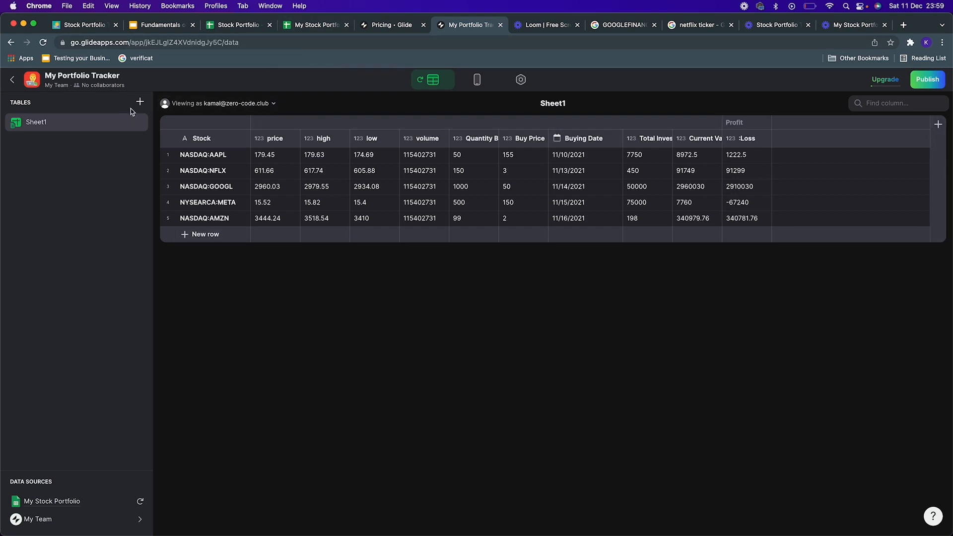
click(304, 26)
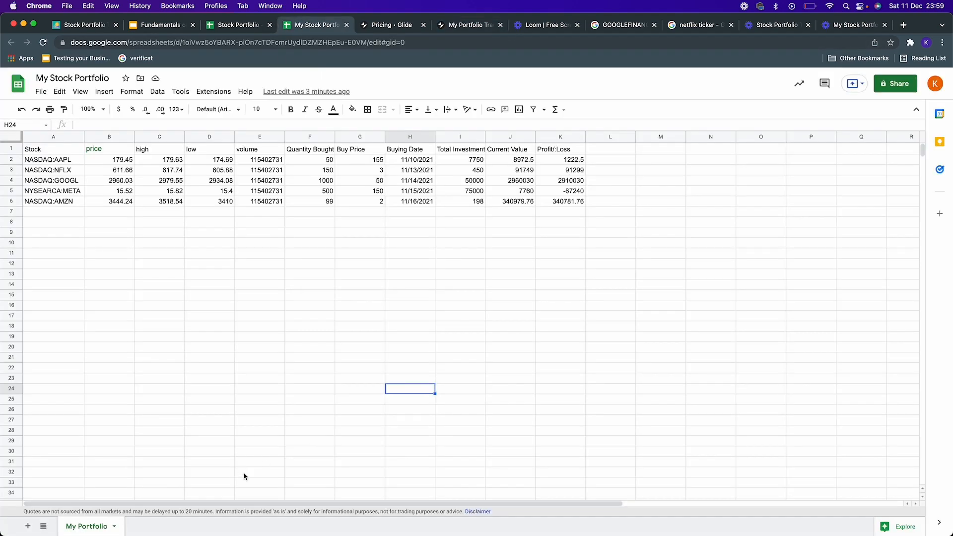
click(406, 27)
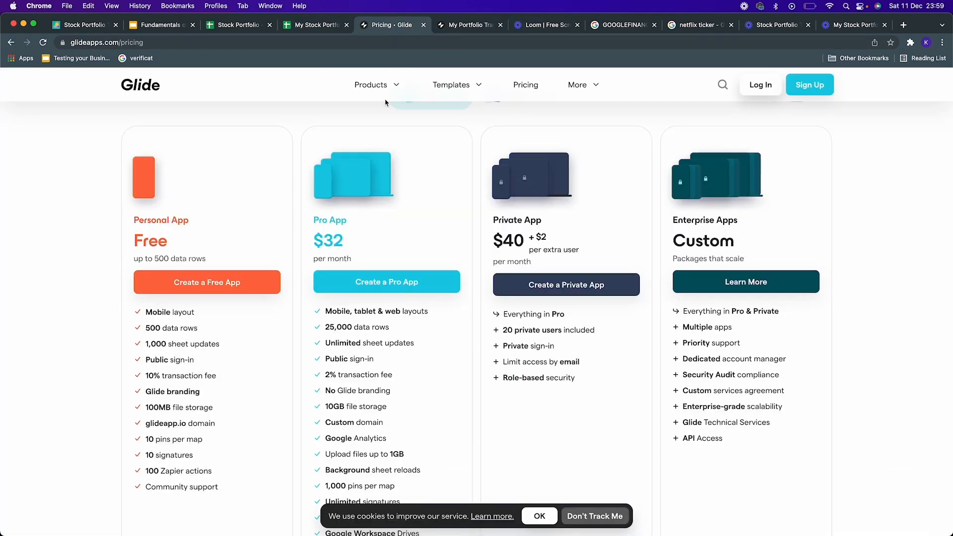
click(467, 26)
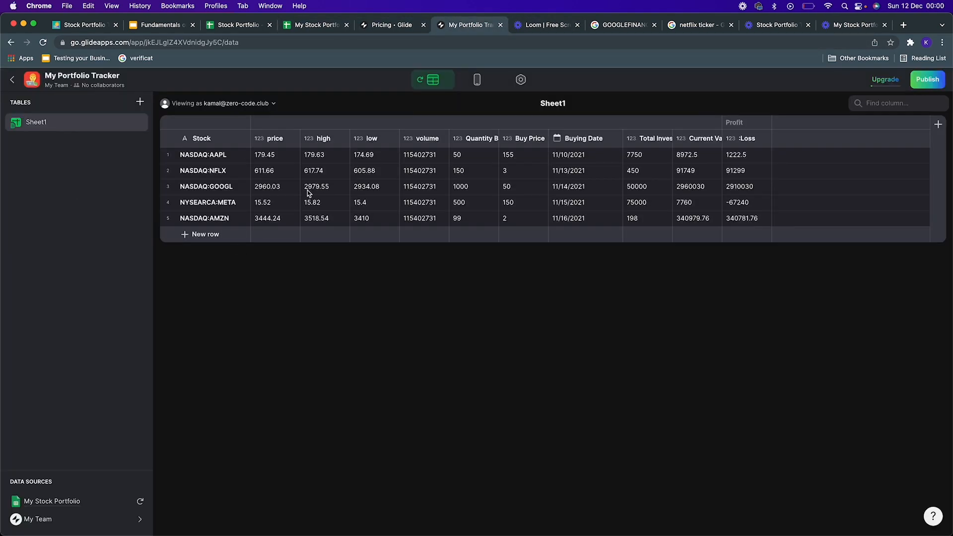
scroll(311, 195, up, 2)
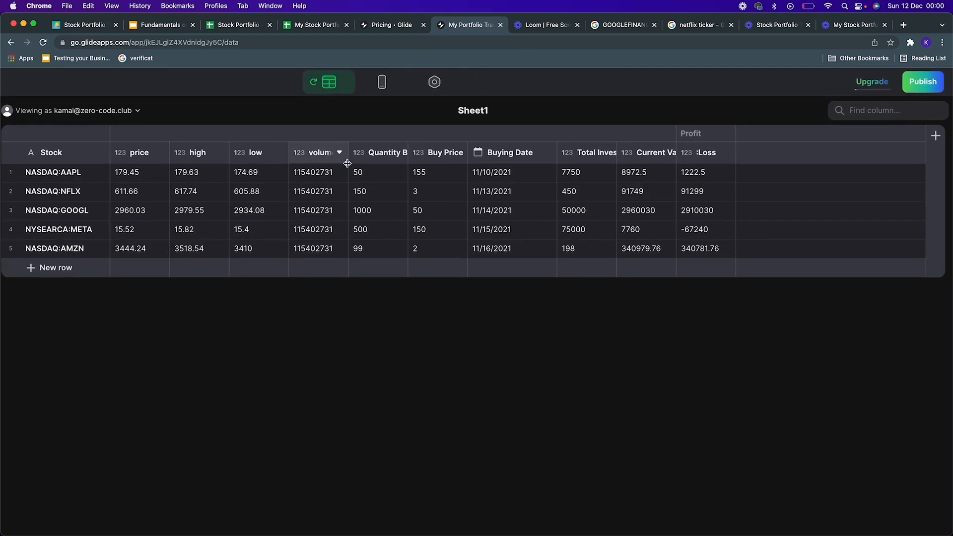
scroll(347, 164, down, 2)
Step: Browse the device preview options and the app settings before returning to the layout
click(482, 80)
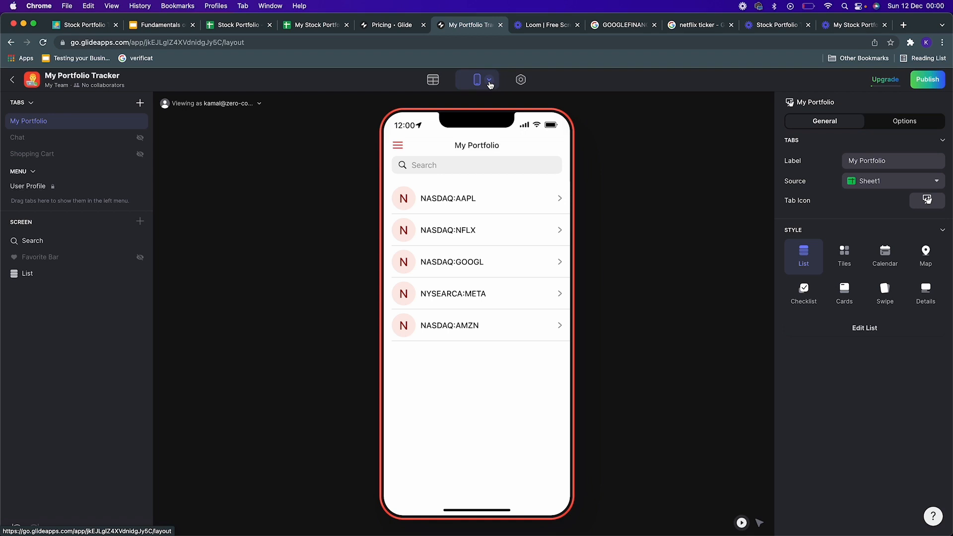
click(489, 82)
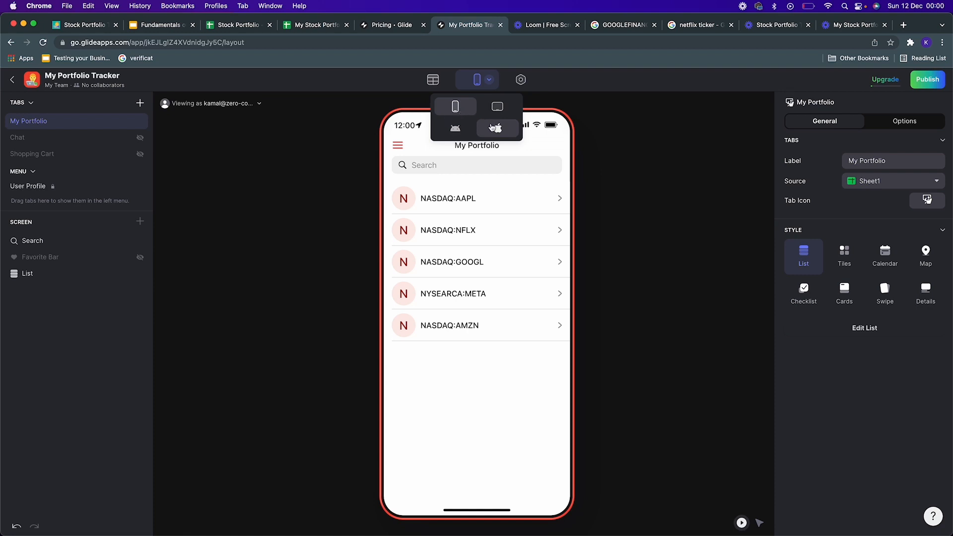
click(624, 168)
click(520, 80)
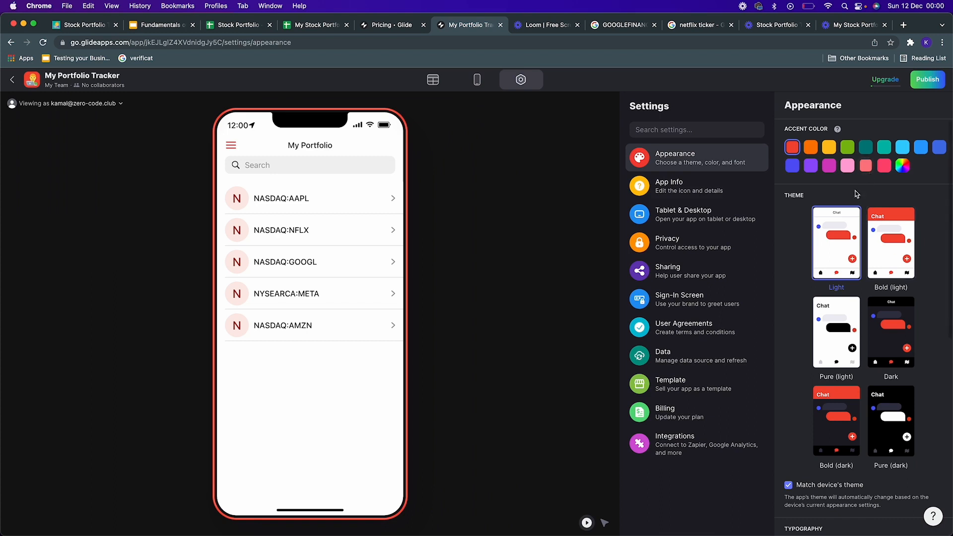
click(476, 84)
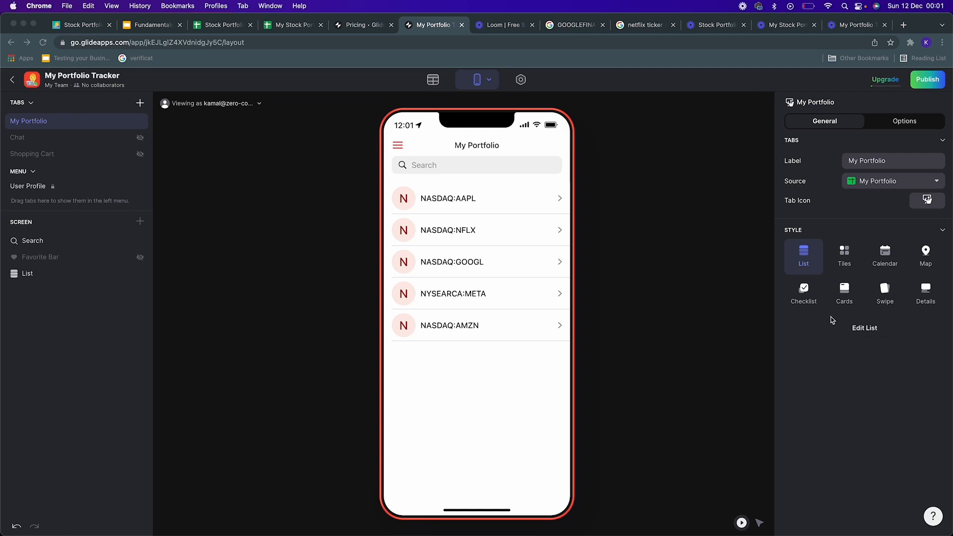
Step: Try the Tiles, Cards and Swipe styles for the portfolio list before going back to List
click(632, 298)
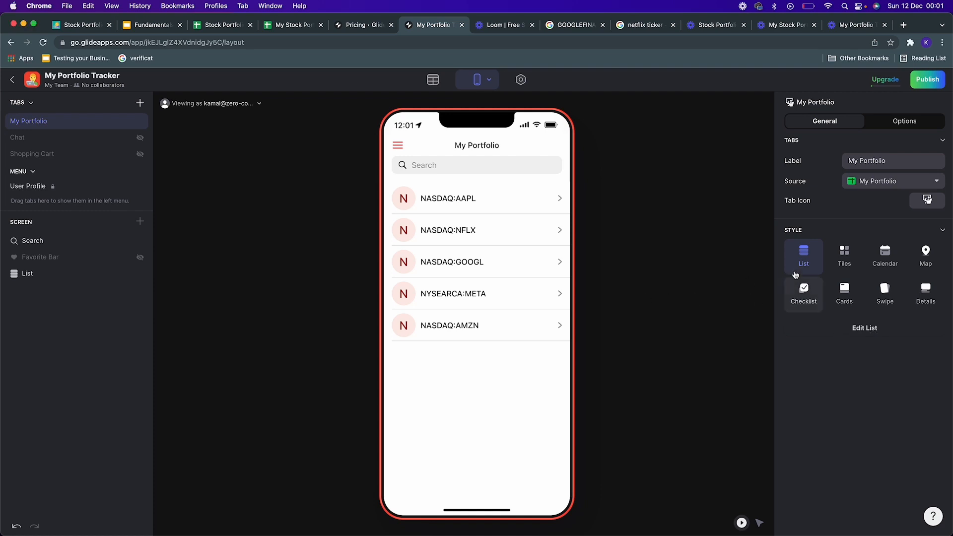
click(838, 265)
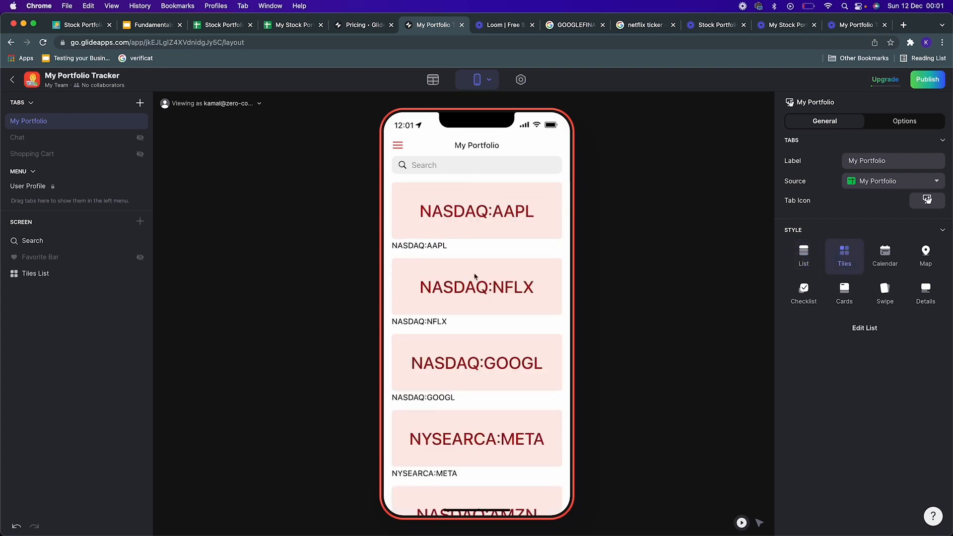
click(849, 299)
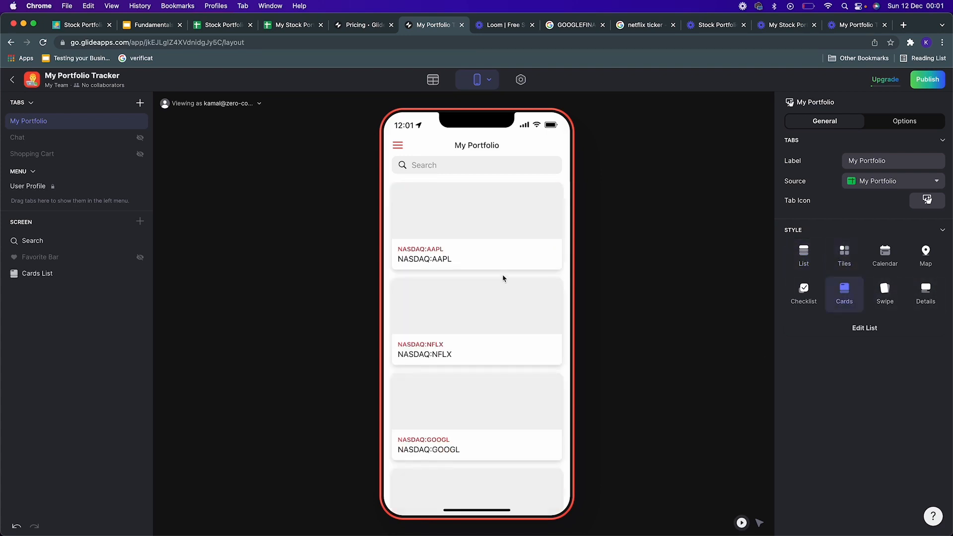
click(885, 293)
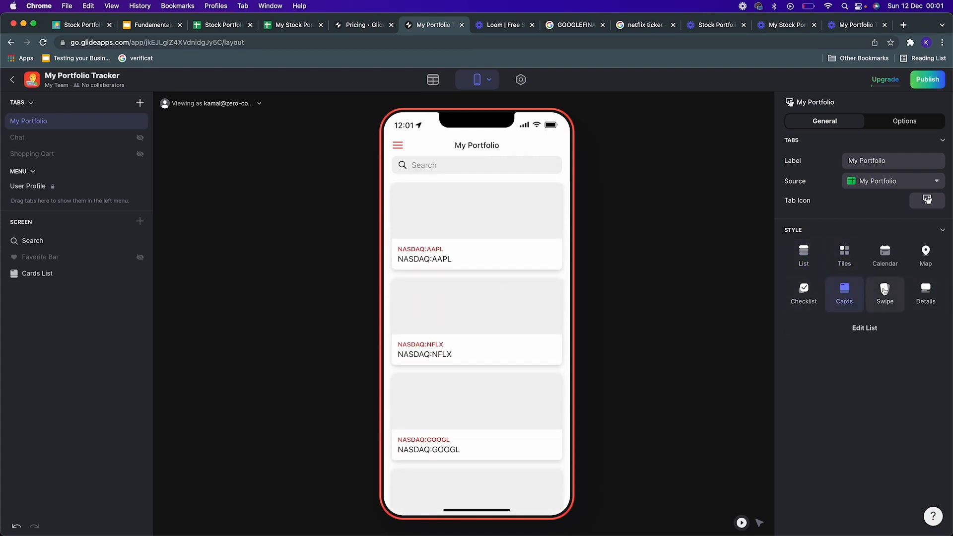
click(805, 257)
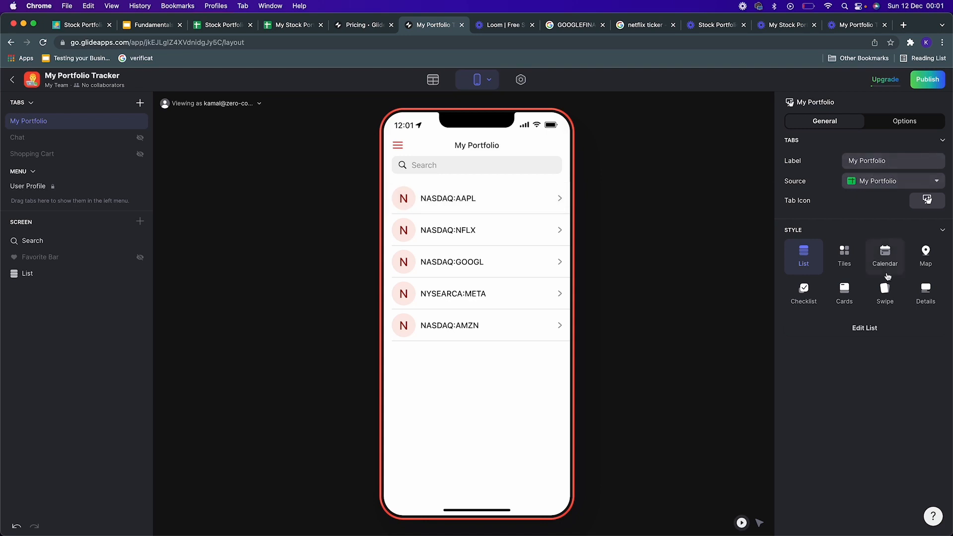
Step: Edit the list to show price as details and Quantity Bought as the caption
click(868, 330)
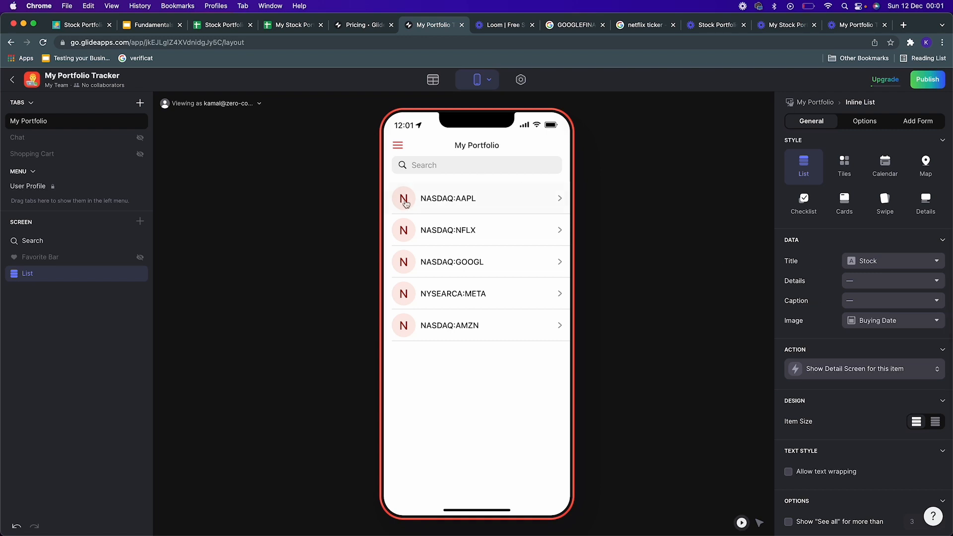
click(899, 284)
click(843, 349)
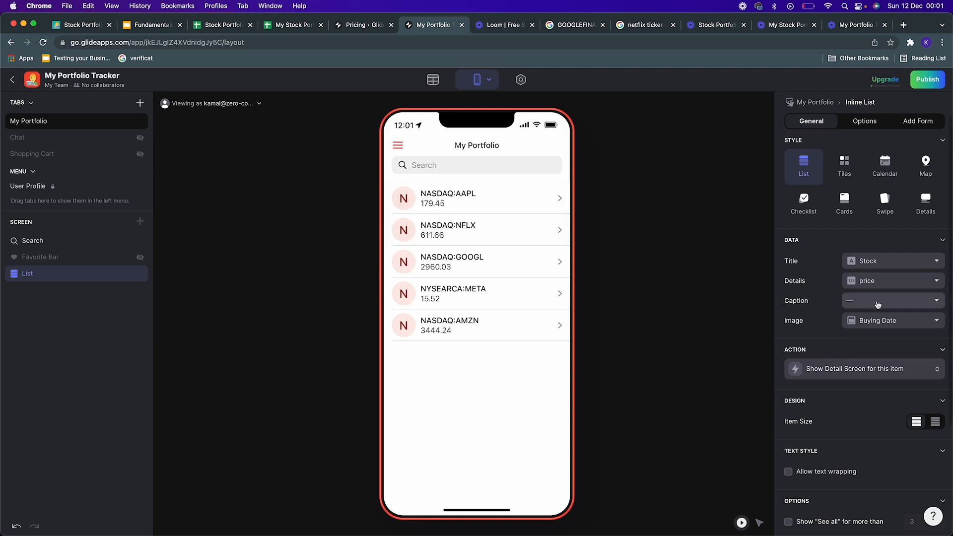
click(857, 303)
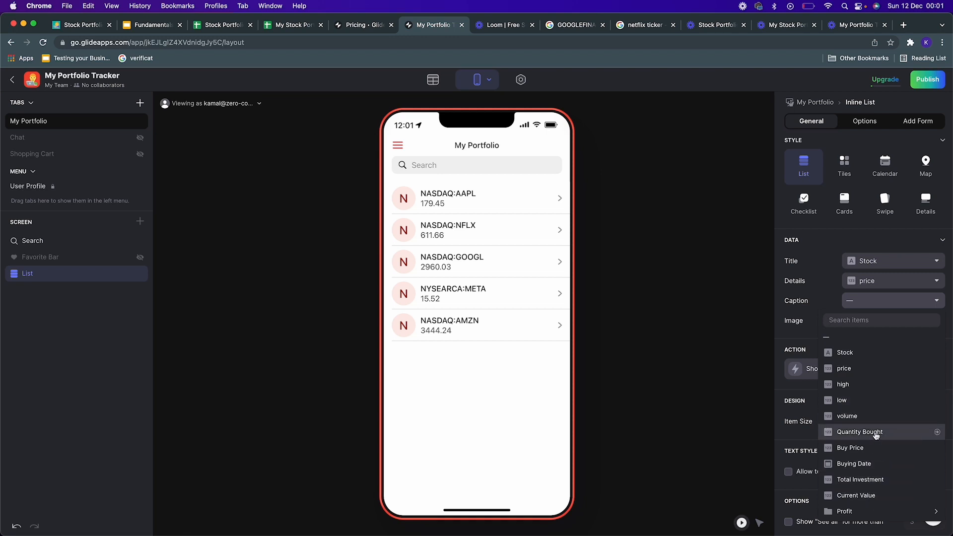
click(876, 433)
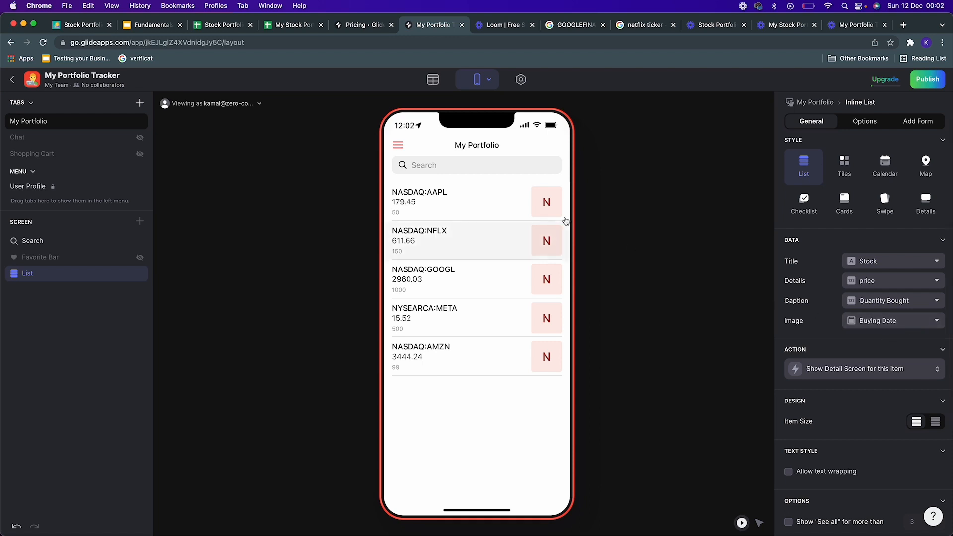
Step: Review the image options for the list and open the NASDAQ:AAPL detail screen in the preview
scroll(925, 327, down, 1)
click(929, 322)
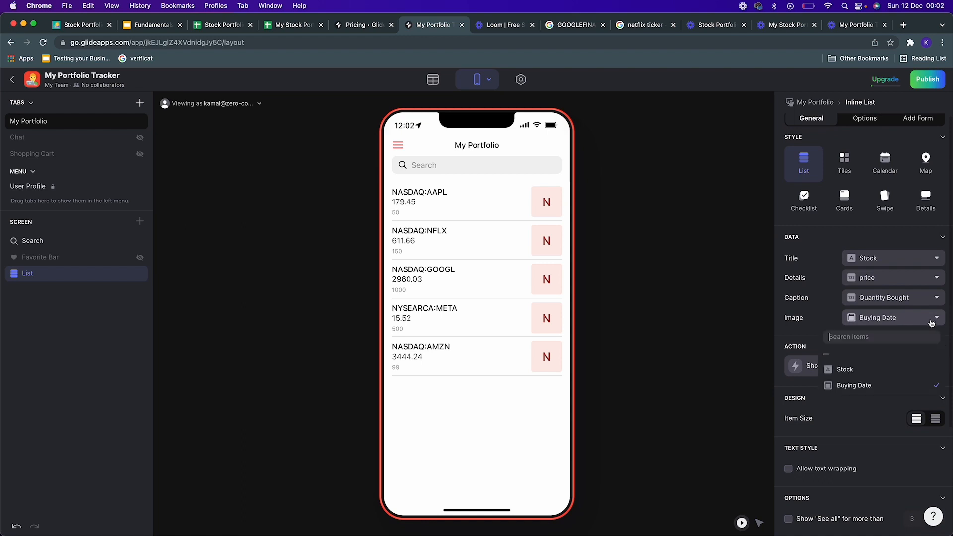
click(834, 292)
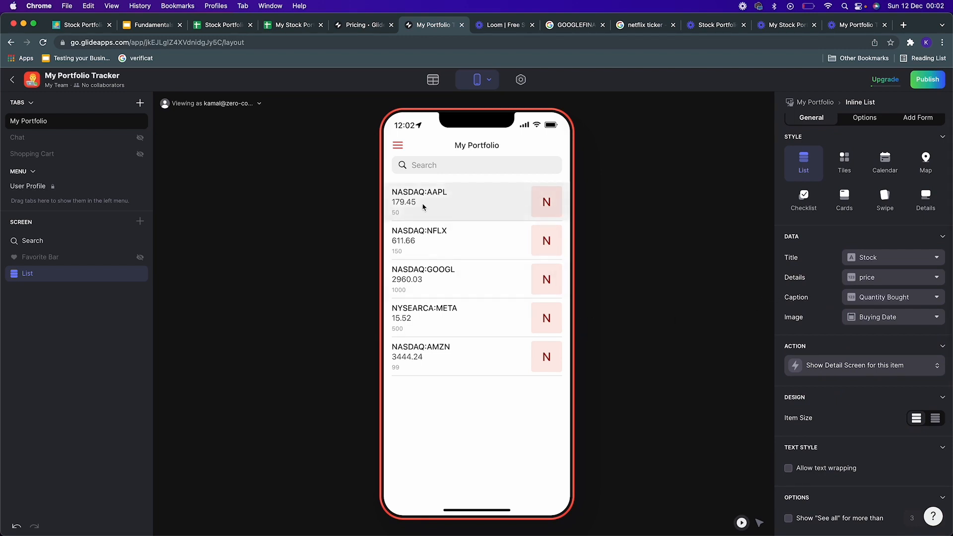
click(485, 244)
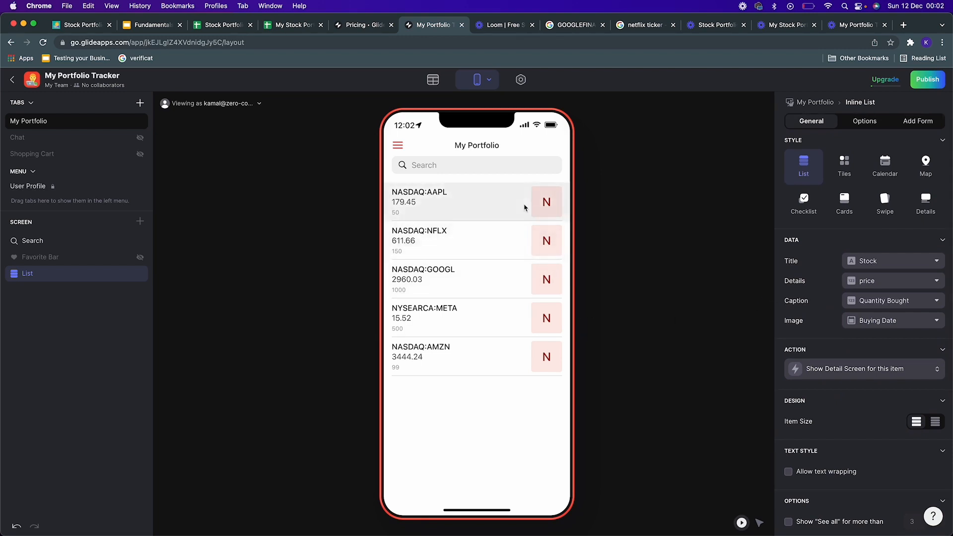
click(494, 212)
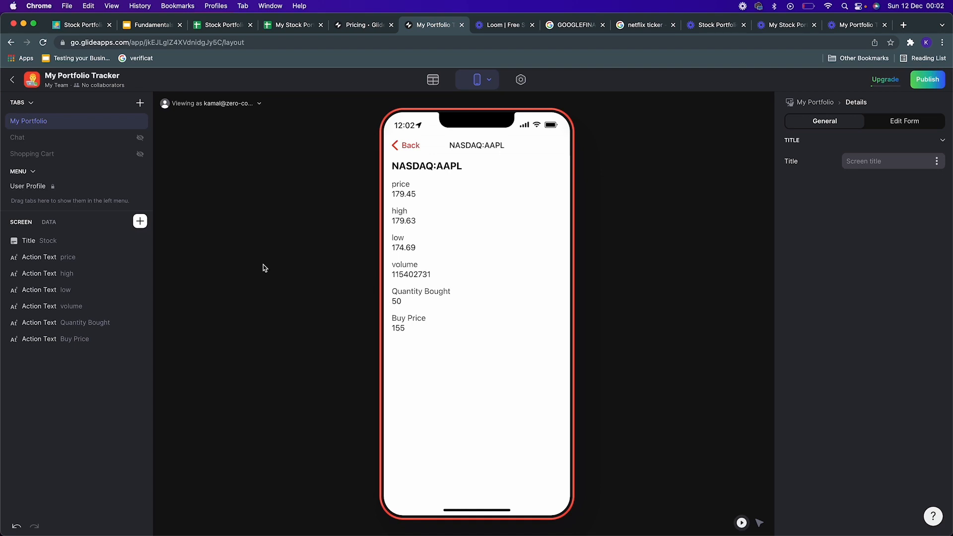
Step: Remove all the existing title and action text components from the stock detail screen
click(140, 258)
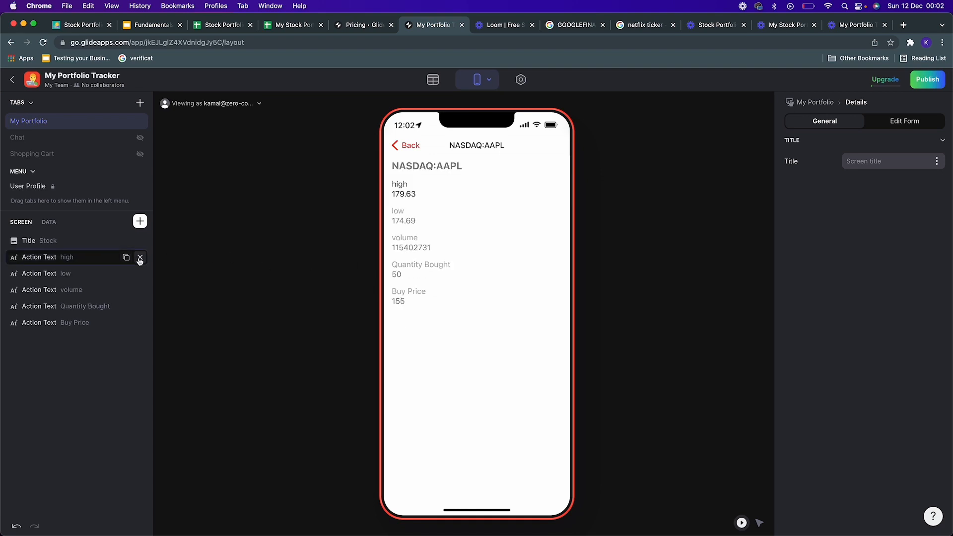
click(140, 258)
click(139, 257)
click(140, 258)
click(139, 258)
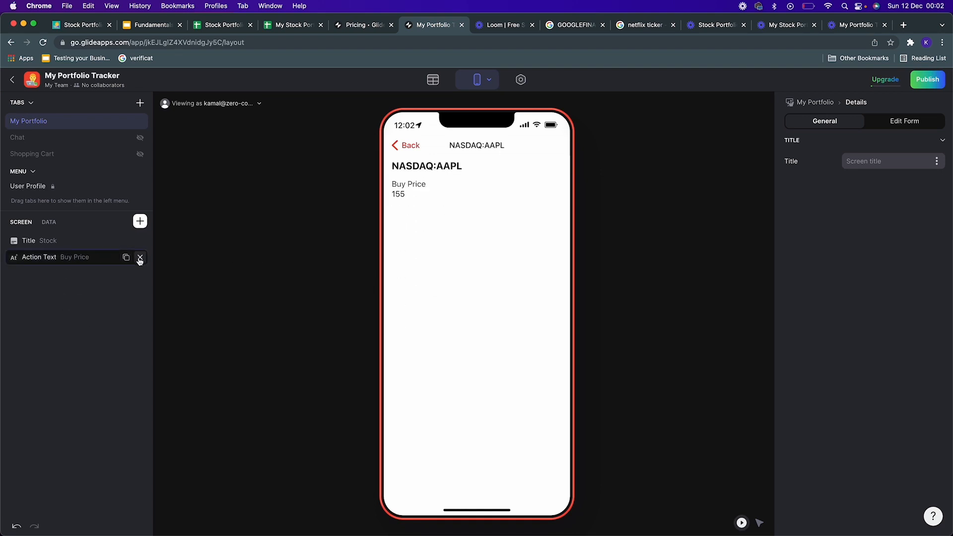
click(139, 257)
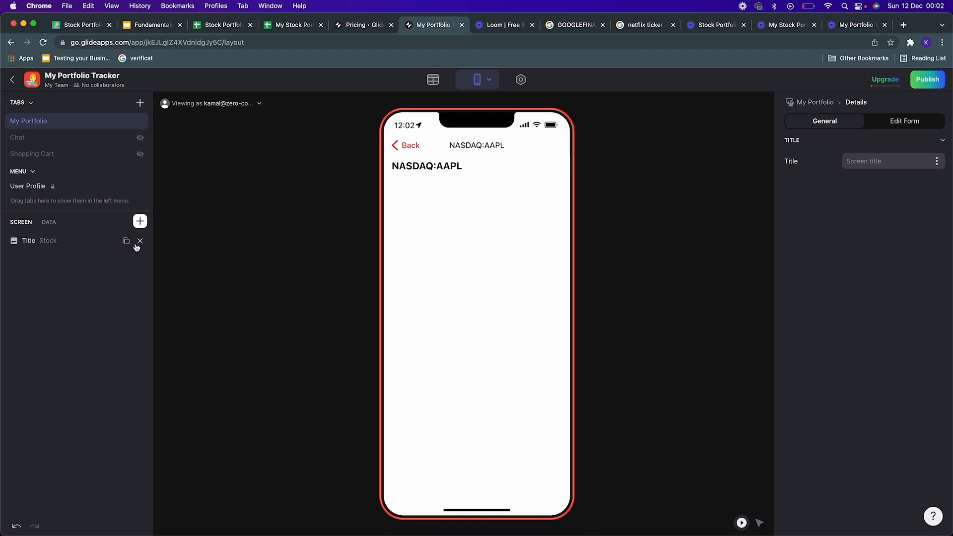
click(139, 241)
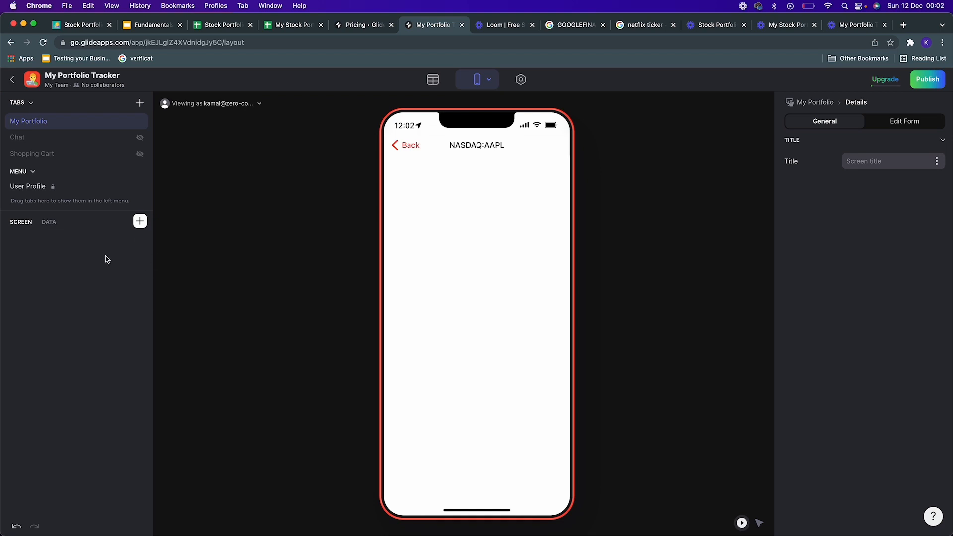
Step: Insert a Basic Table component on the detail screen
click(139, 226)
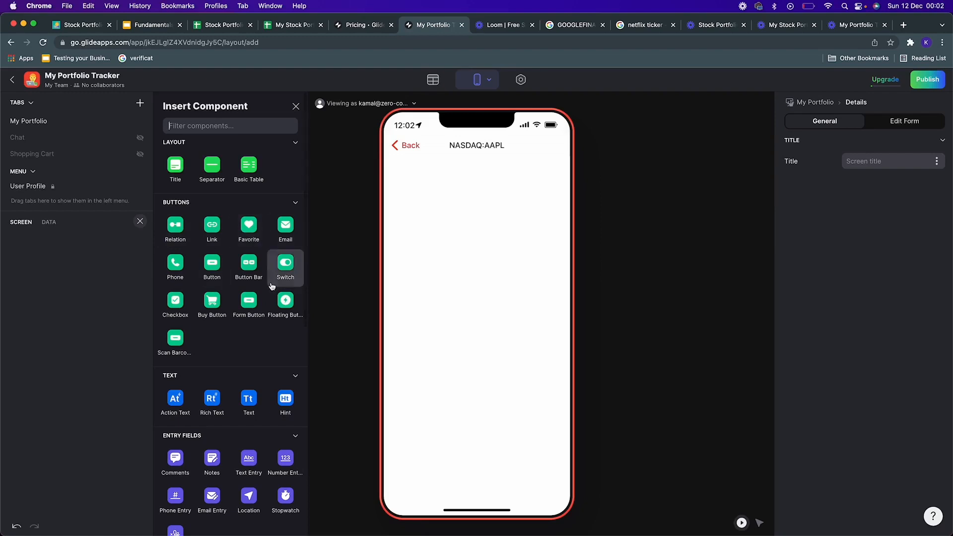
scroll(239, 334, down, 5)
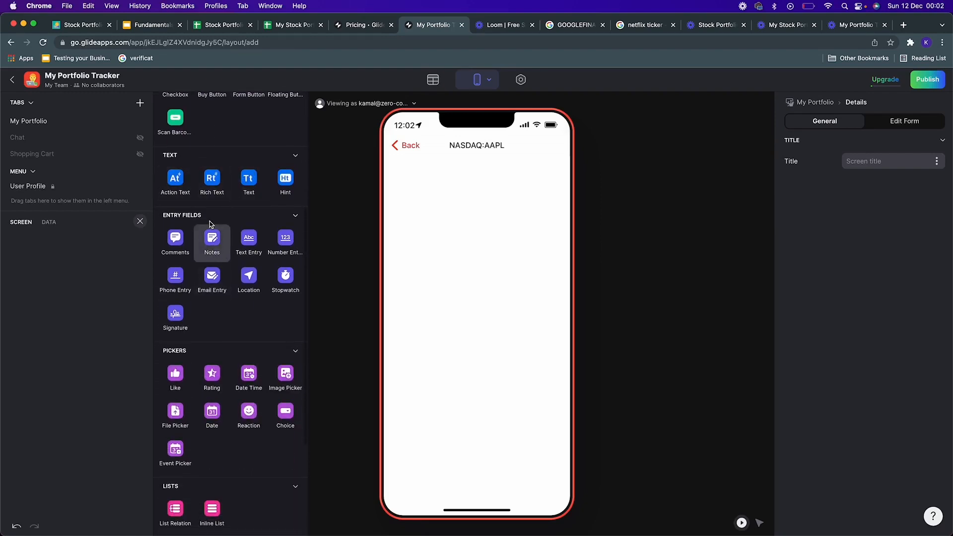
scroll(202, 354, down, 4)
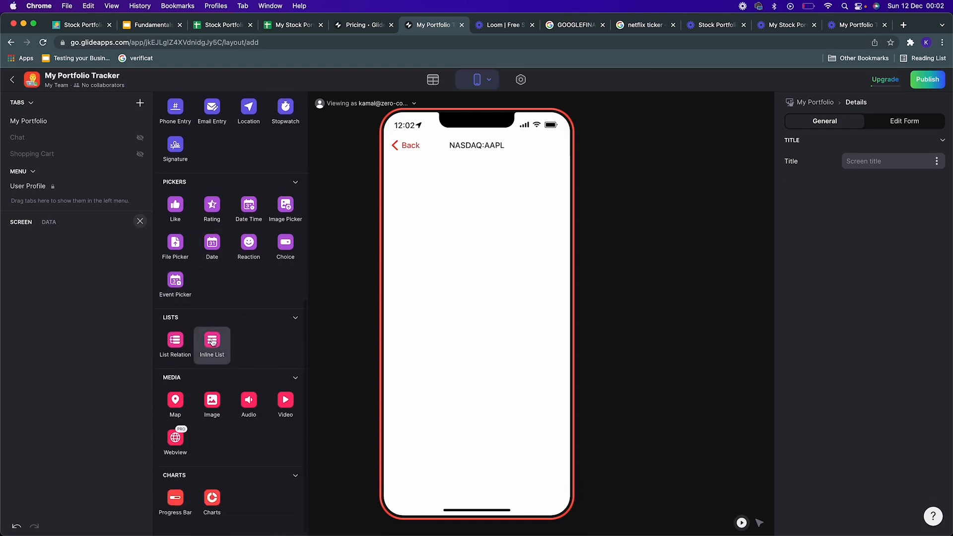
scroll(204, 388, up, 9)
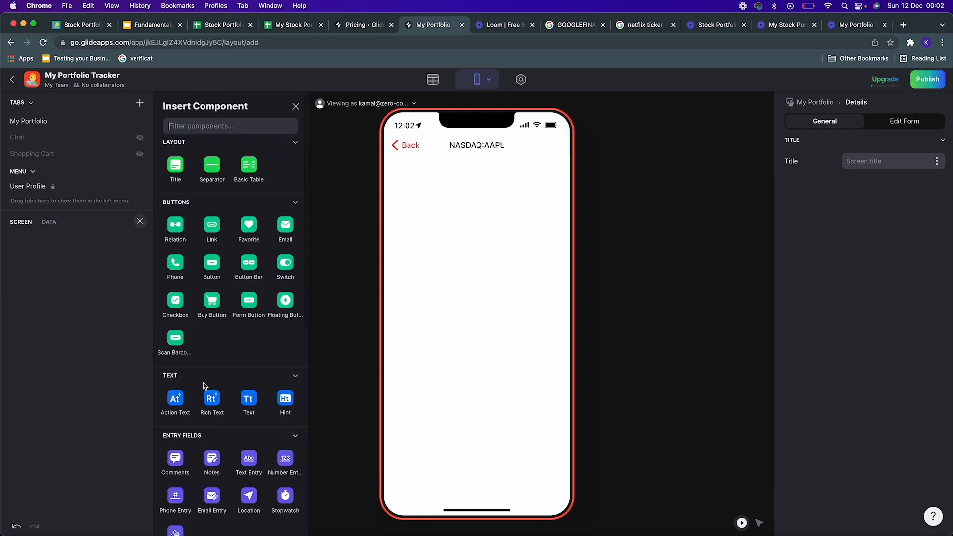
click(252, 168)
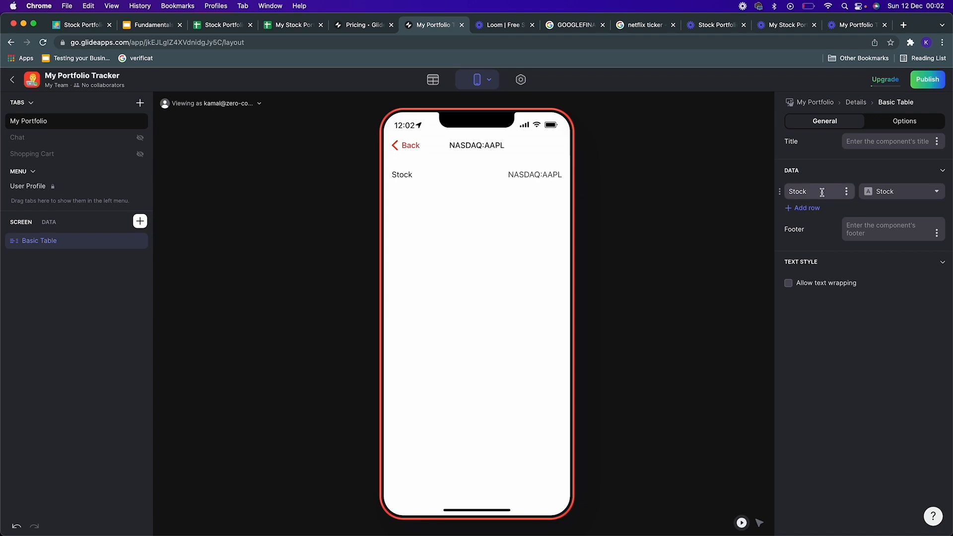
Step: Title the table The Current Market Information
click(877, 141)
text(The Current M)
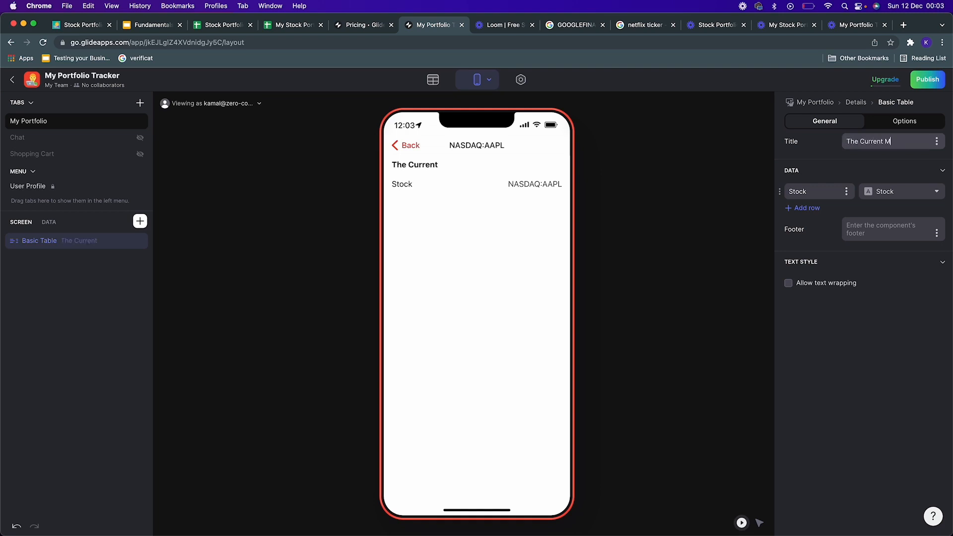
text(arket Information)
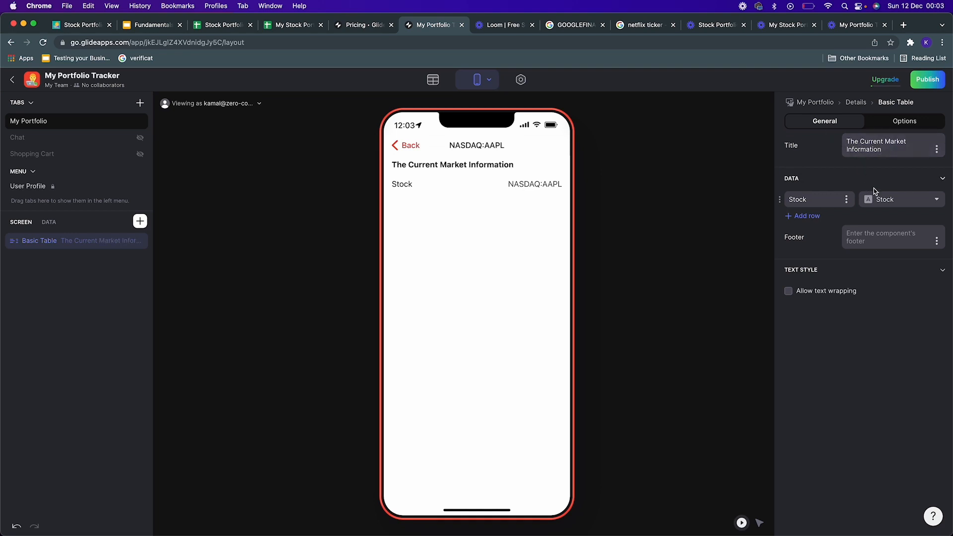
click(937, 149)
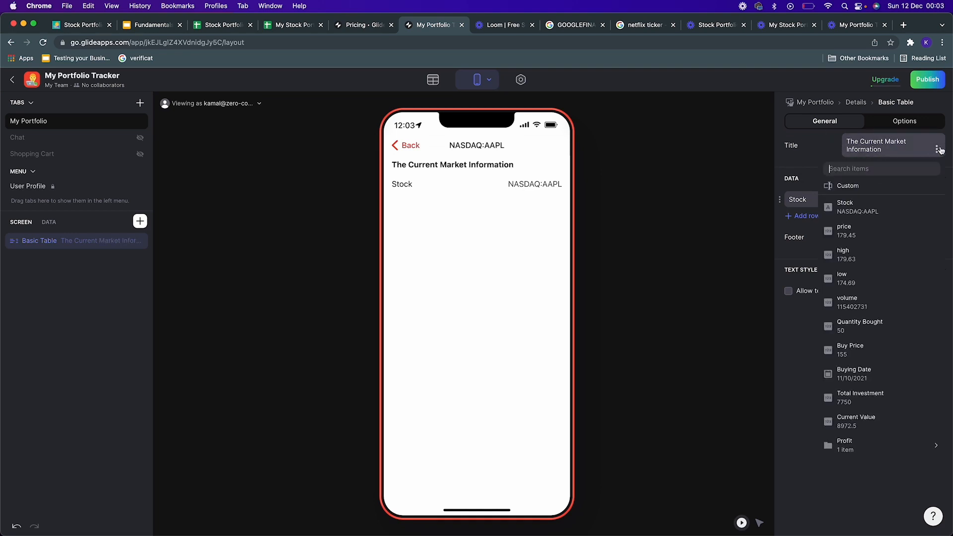
click(836, 157)
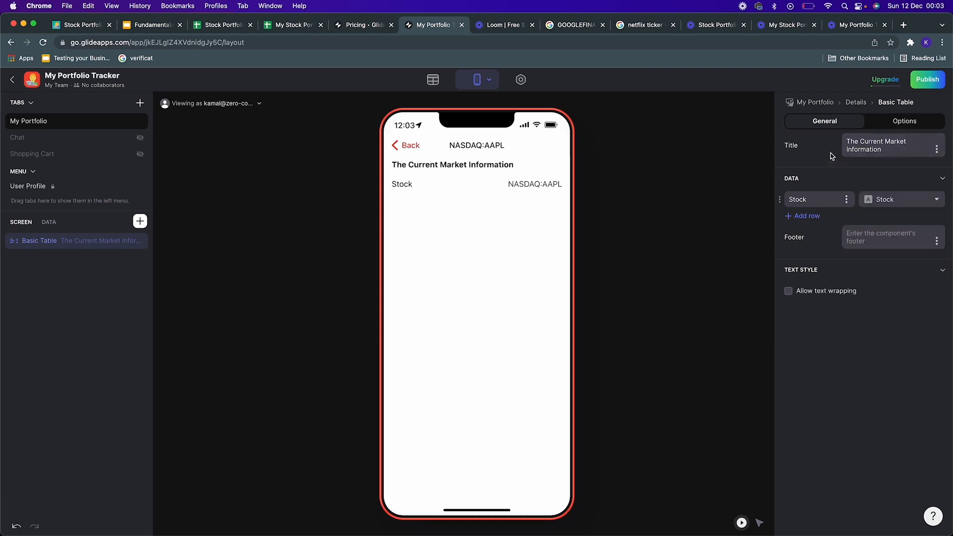
Step: Add a table row showing price, labelled Current Market Price
click(806, 217)
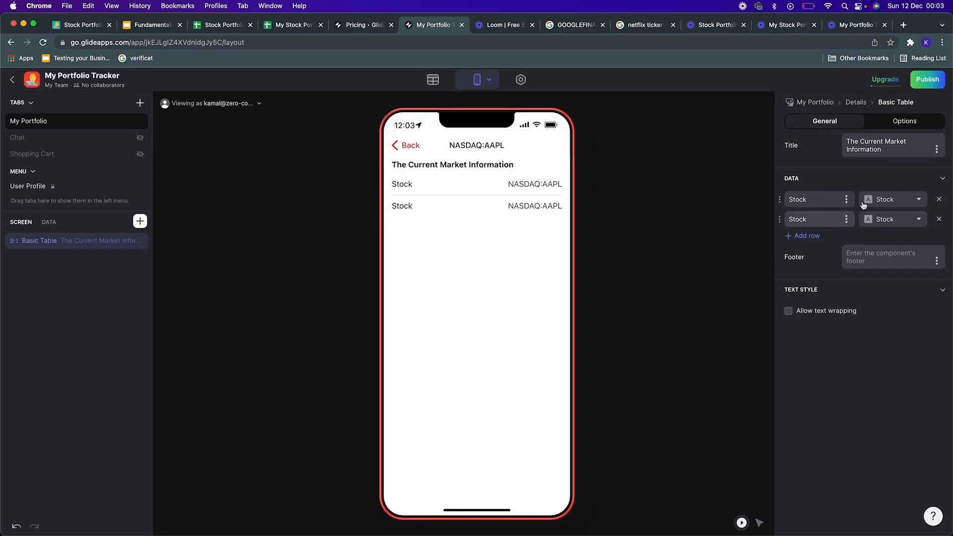
double_click(822, 221)
click(894, 219)
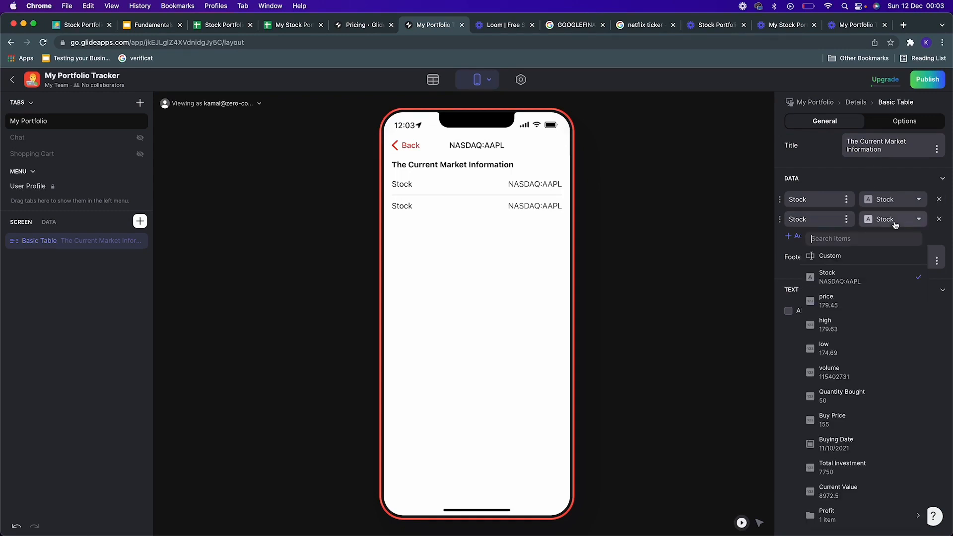
click(859, 303)
double_click(806, 219)
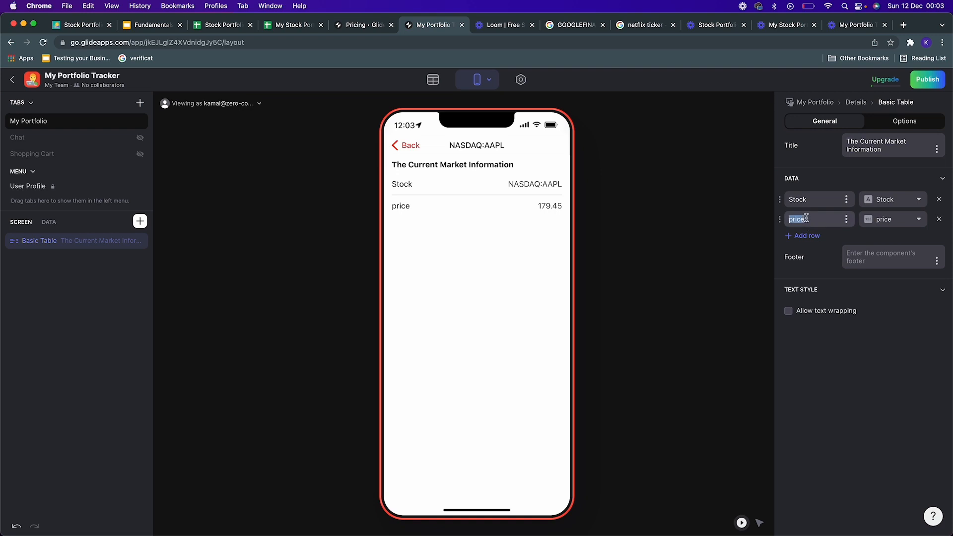
text(Current Market Pr)
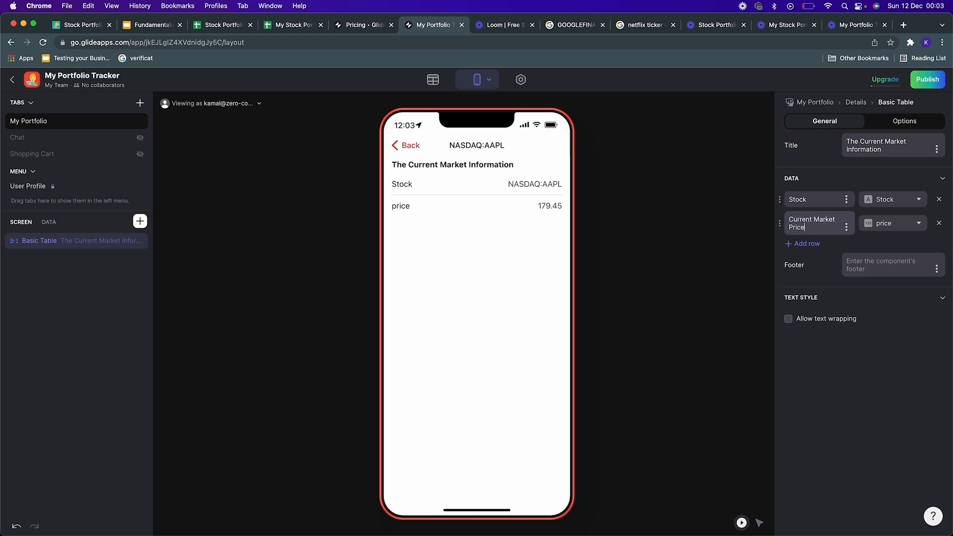
text(ice)
Step: Add a row showing high, labelled Today's High
click(807, 244)
click(908, 248)
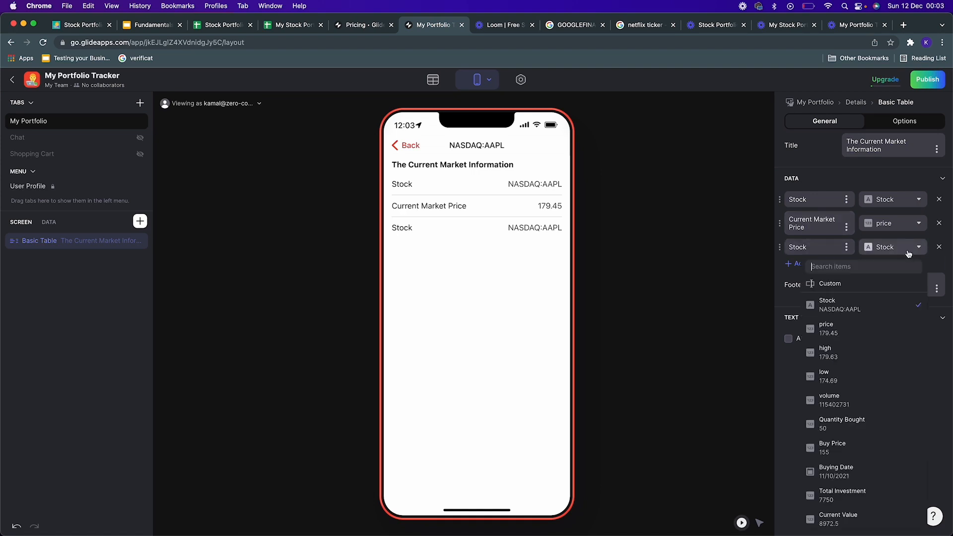
click(857, 354)
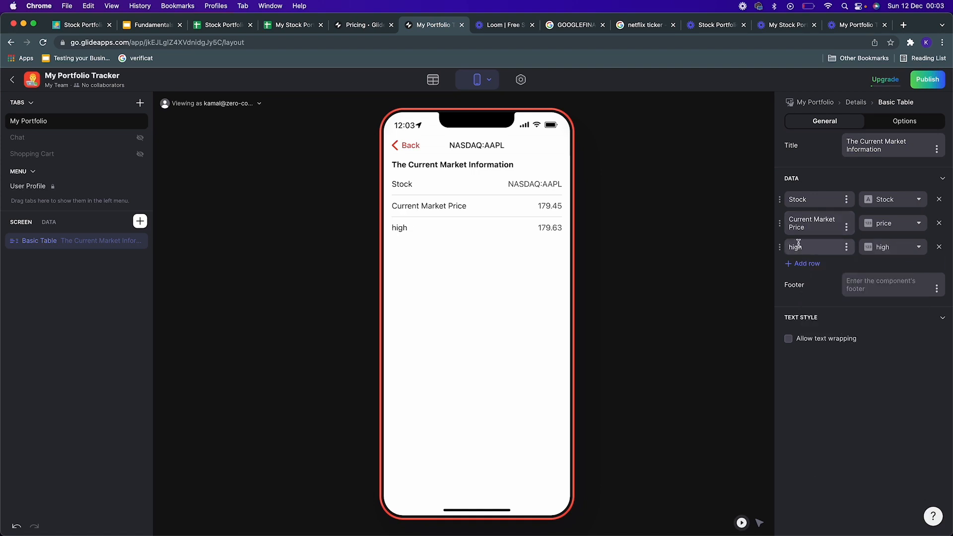
double_click(798, 244)
text(Today's H)
Step: Add a row showing low, labelled Today's Low
click(805, 264)
click(880, 268)
click(856, 396)
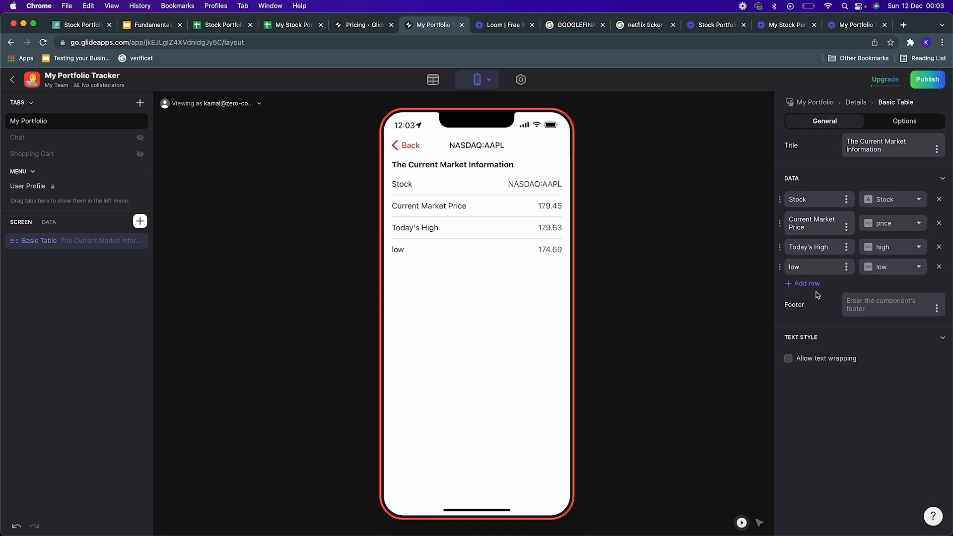
click(814, 268)
key(super+a)
text(To)
Step: Add a row showing volume, labelled Total volume
click(802, 283)
click(889, 287)
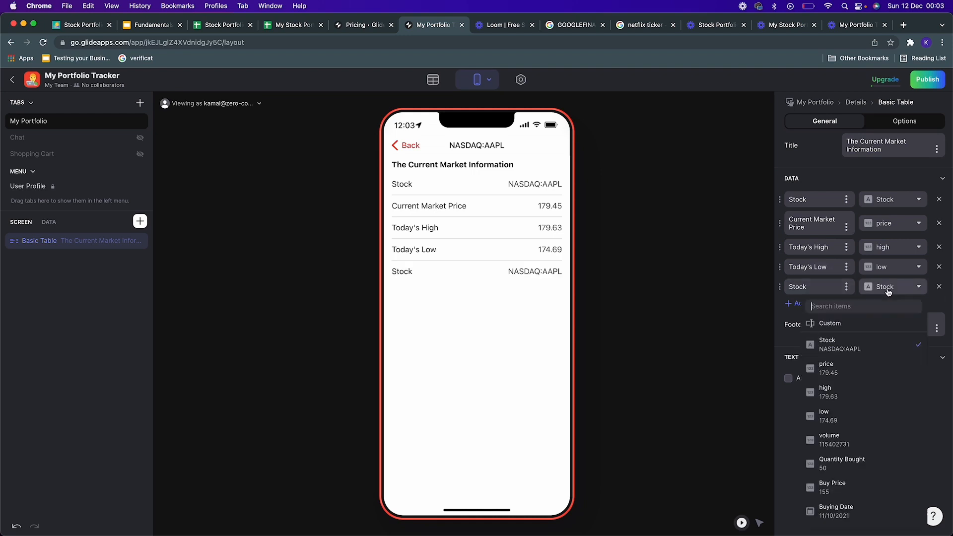
click(889, 290)
click(888, 292)
click(866, 437)
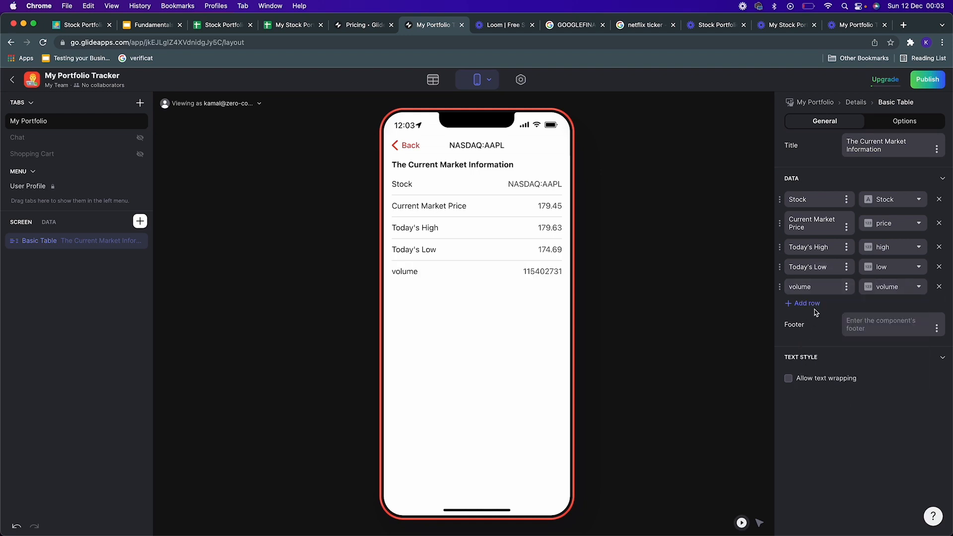
click(790, 287)
text(Total)
Step: Insert a second Basic Table titled My Investment Details
click(140, 222)
click(248, 166)
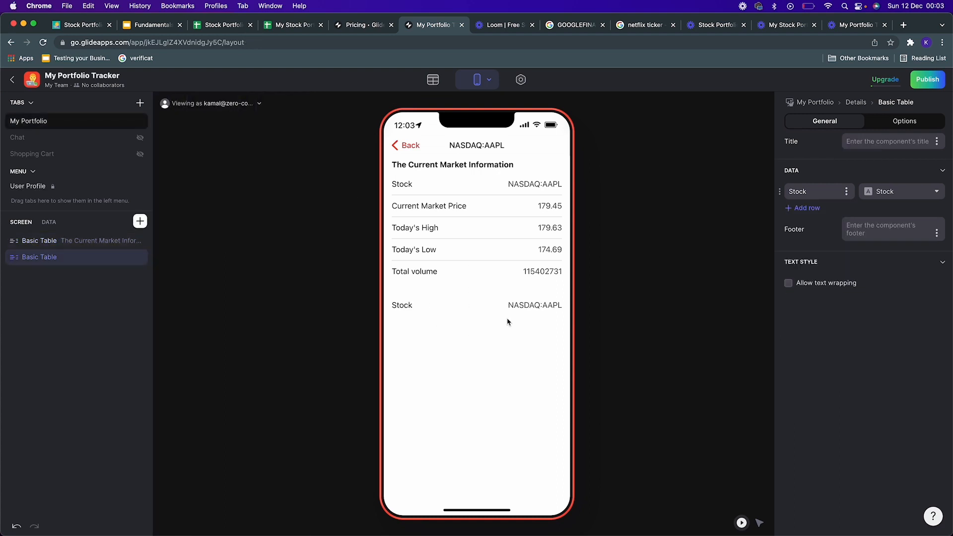
click(890, 141)
text(My Investment Details)
Step: Fill the investment table with Quantity Bought and Buy Price rows
click(902, 193)
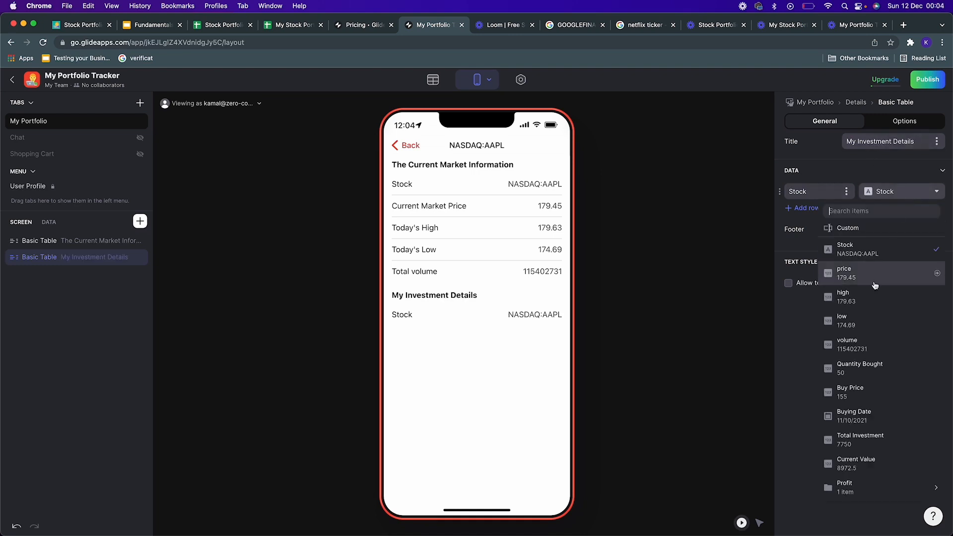
click(848, 369)
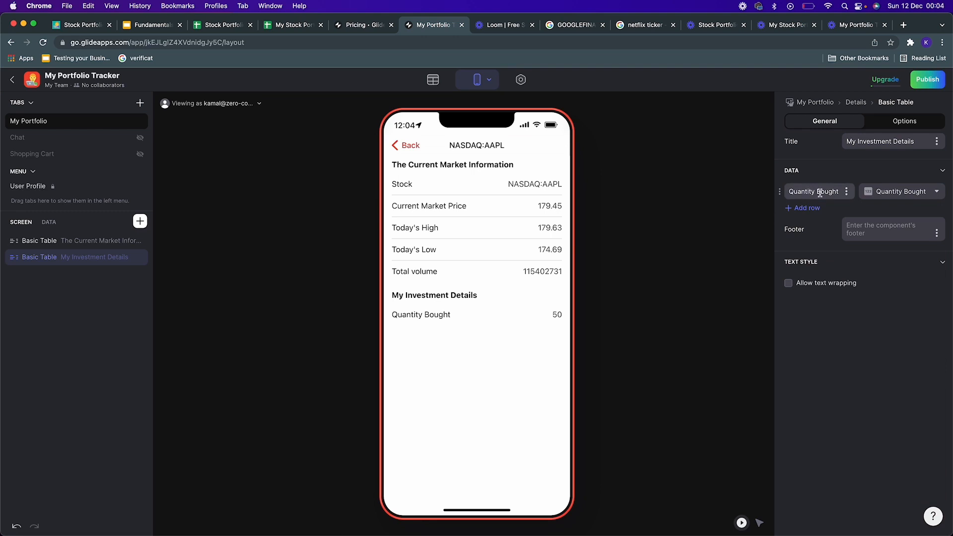
click(805, 208)
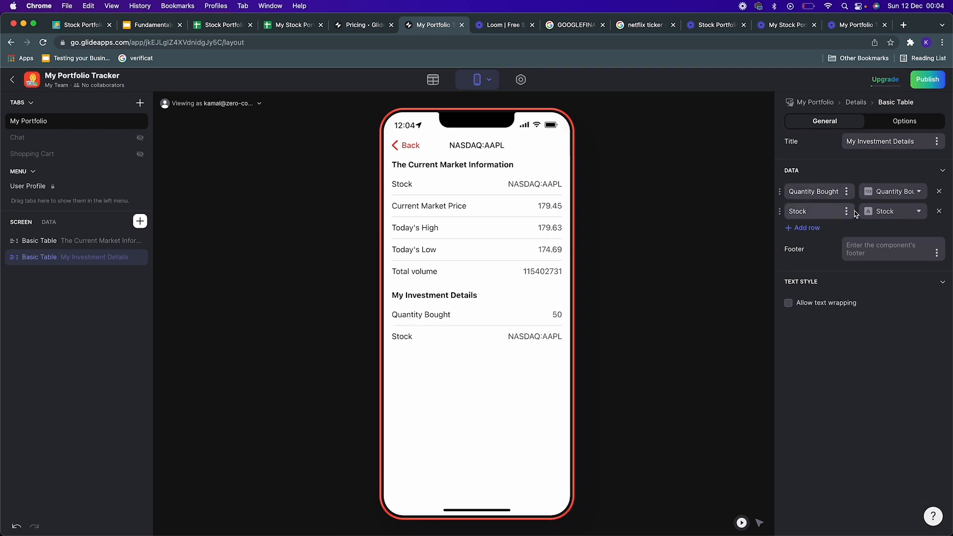
click(906, 222)
click(866, 416)
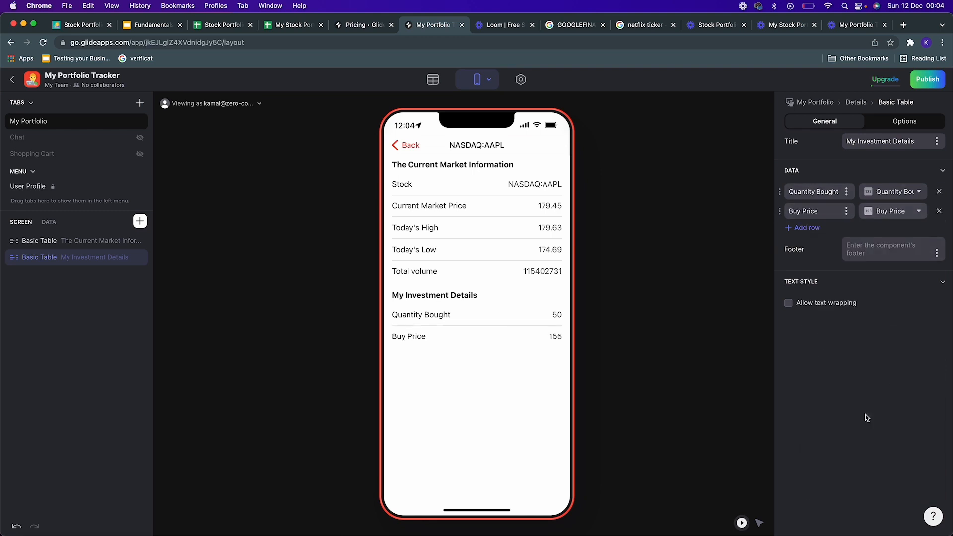
Step: Add Total Investment and Current Value rows to the investment table
click(814, 230)
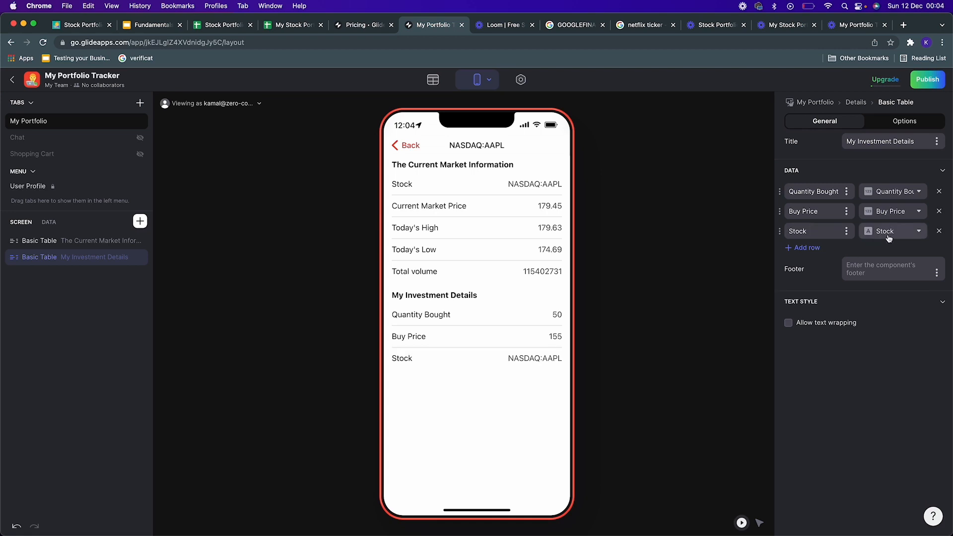
click(893, 231)
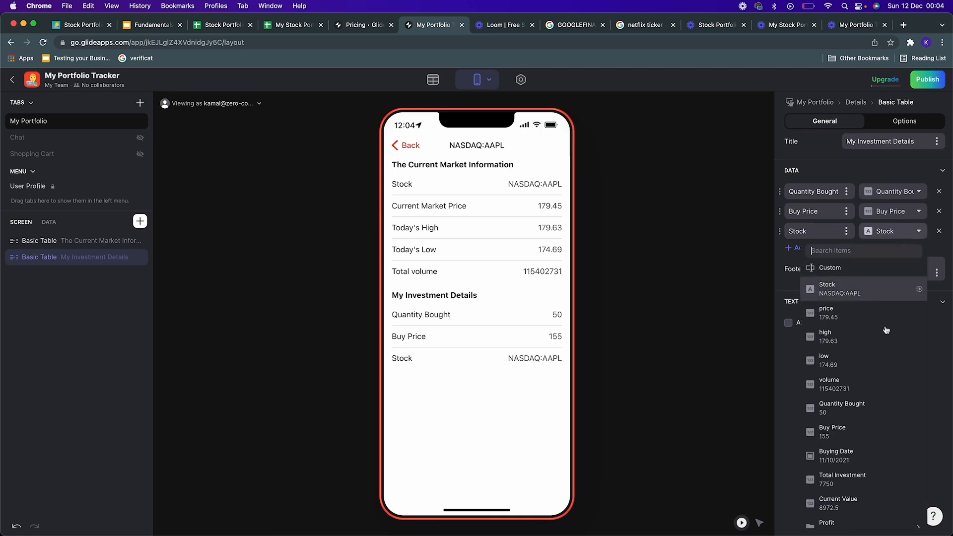
click(865, 484)
click(797, 248)
click(893, 251)
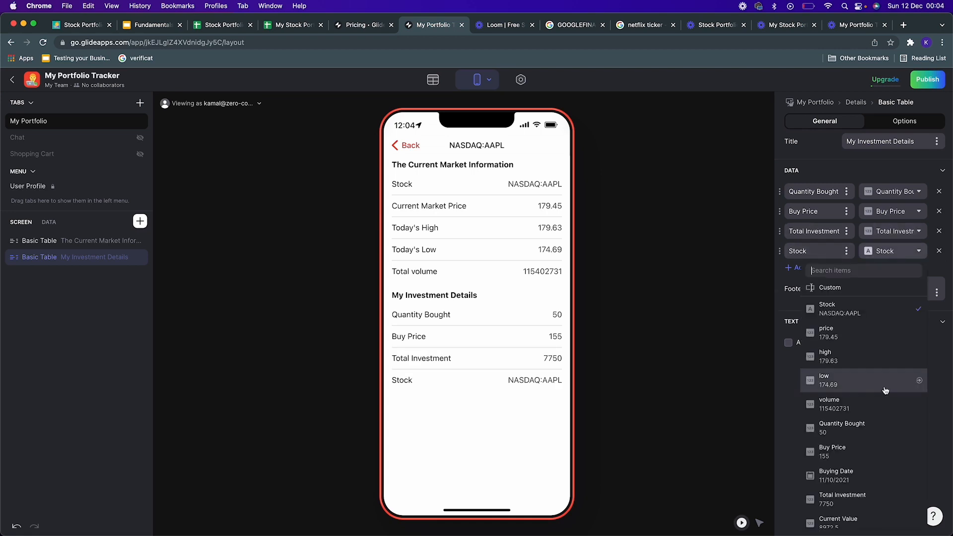
scroll(864, 496, down, 2)
click(844, 492)
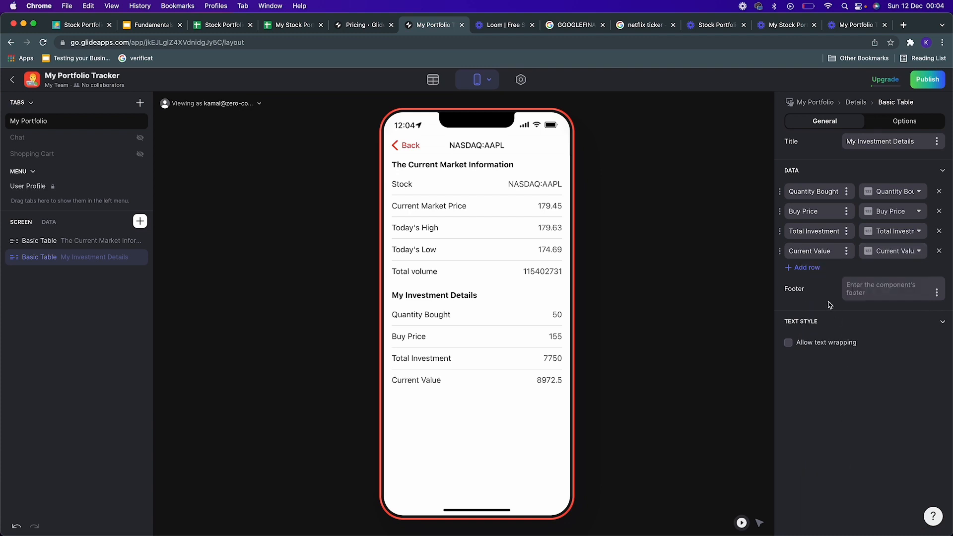
Step: Insert a third Basic Table on the detail screen and title it Profit/Loss
click(146, 218)
click(253, 168)
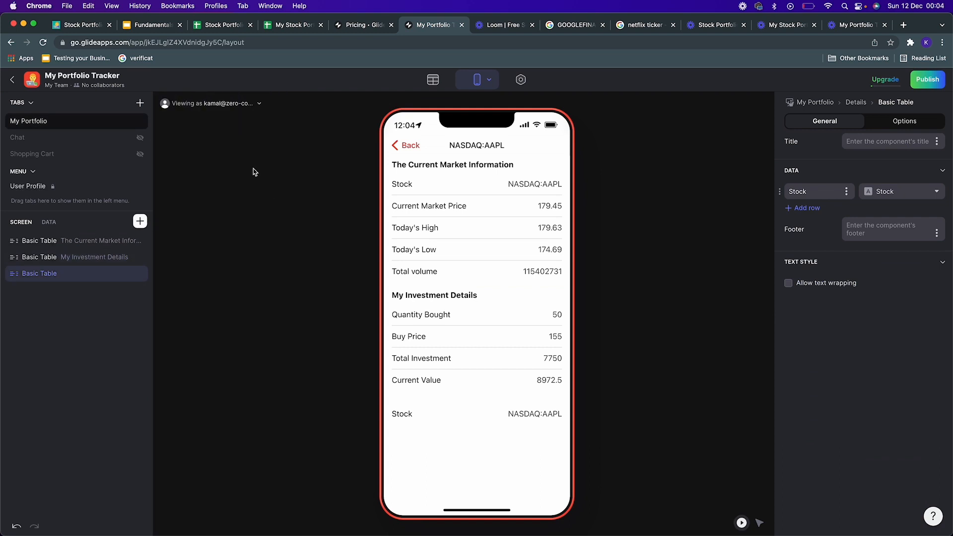
click(889, 143)
text(Profit/Loss)
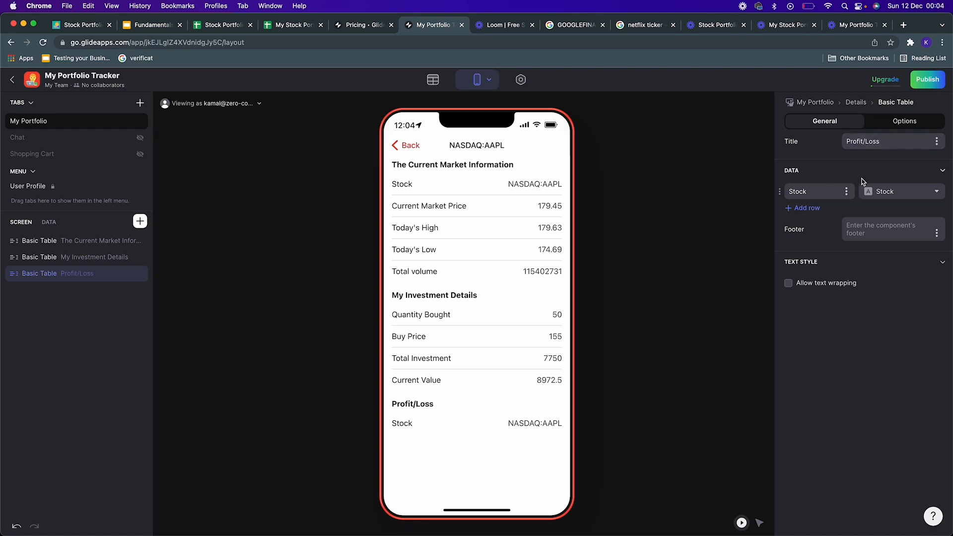
Step: Set the table's row to the Profit/Loss column and label it Profit/Loss
click(885, 193)
mouse_move(850, 488)
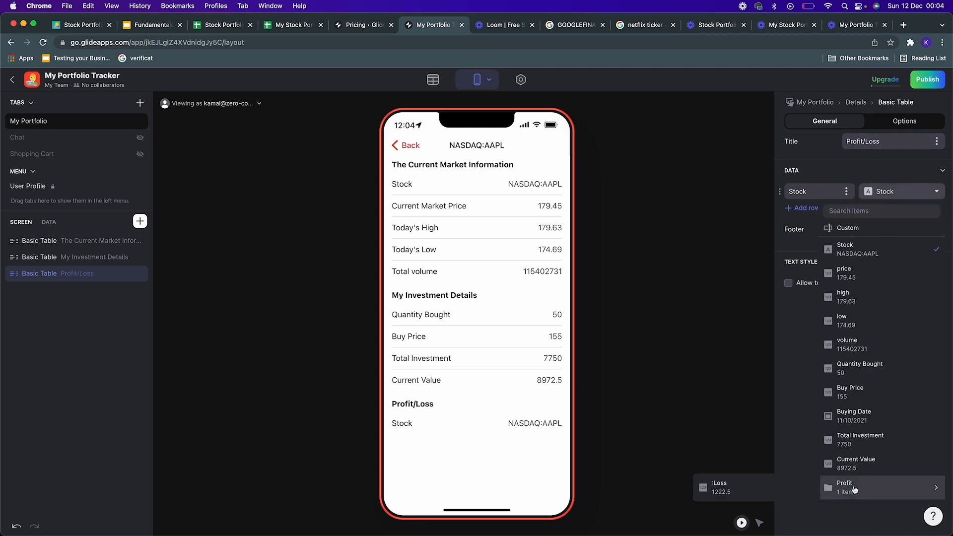
click(758, 493)
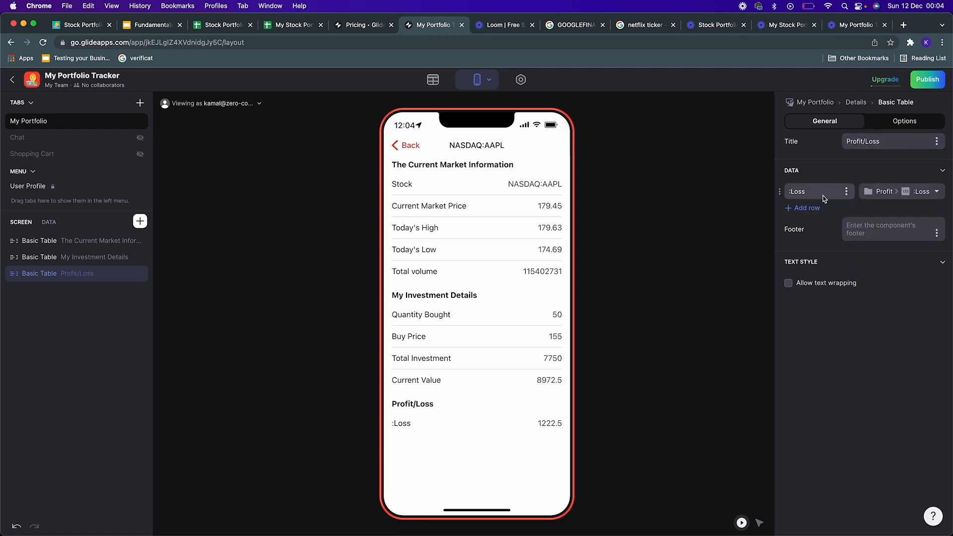
drag(823, 188, 776, 192)
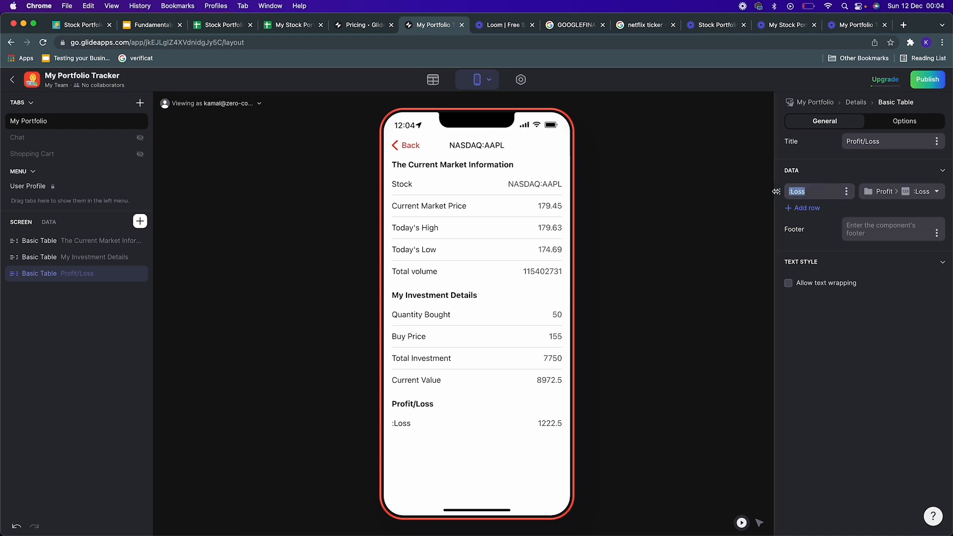
text(Profit/Los)
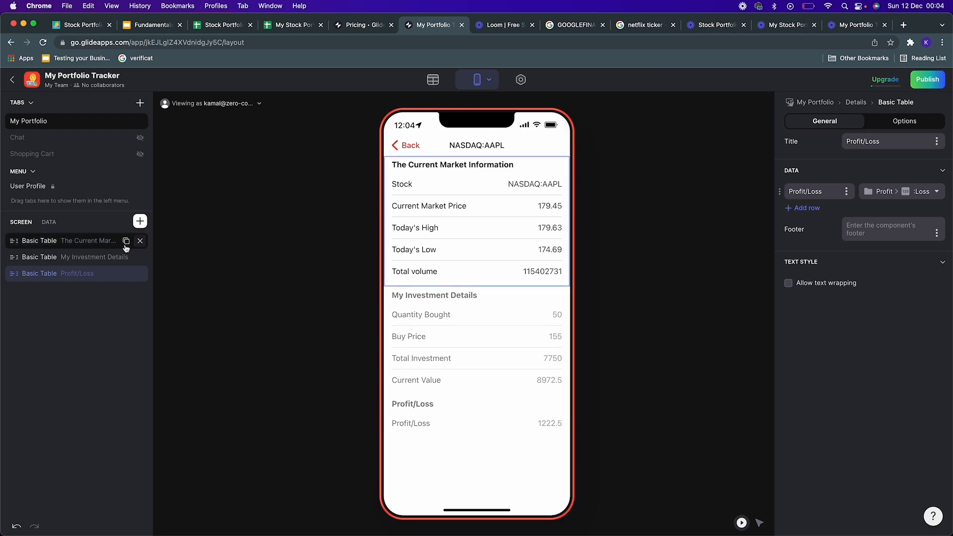
click(97, 245)
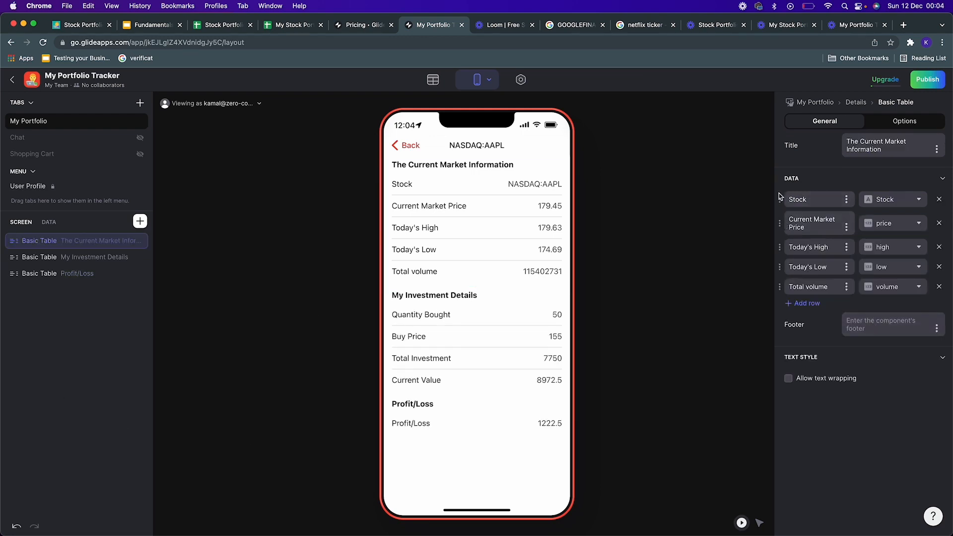
drag(778, 199, 840, 196)
click(140, 222)
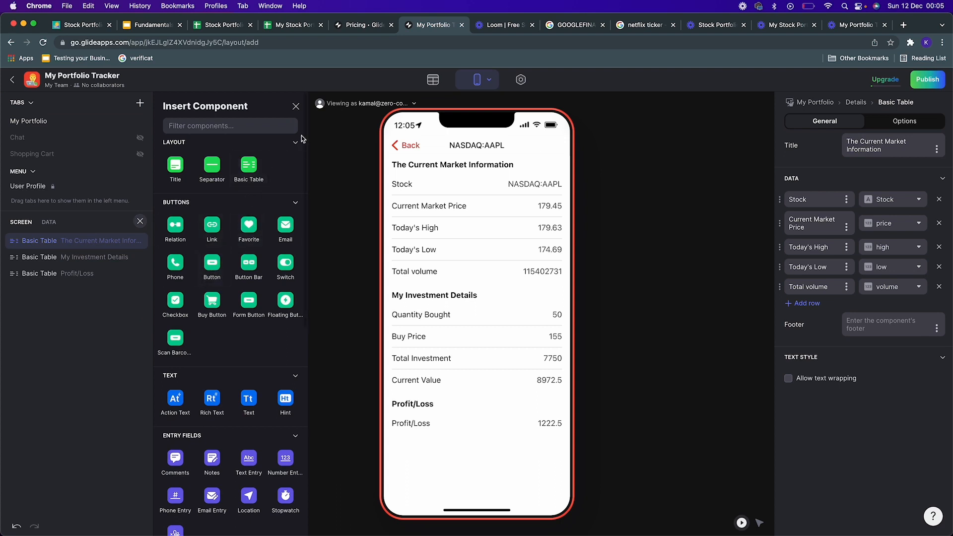
click(296, 107)
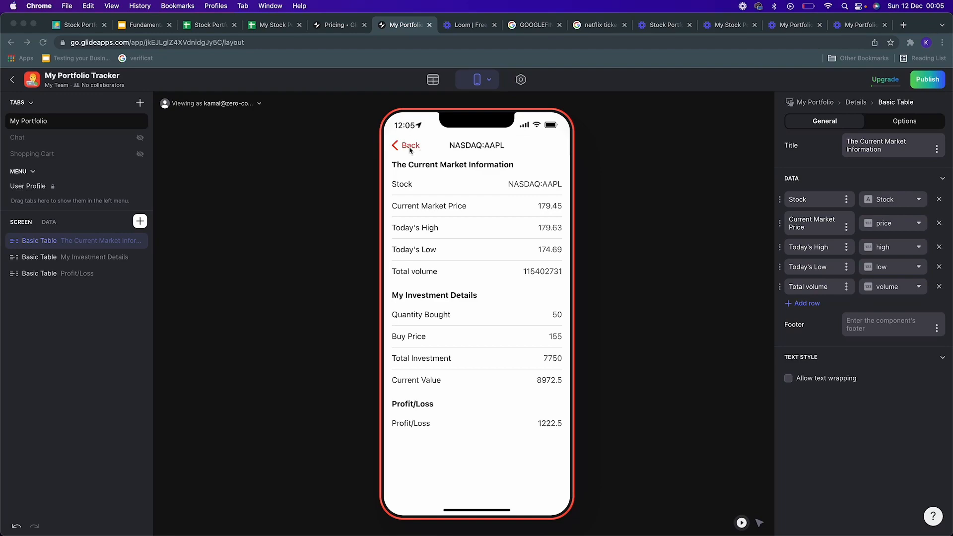
Step: Return to the portfolio list, open the app settings and set the accent colour to light blue
click(410, 148)
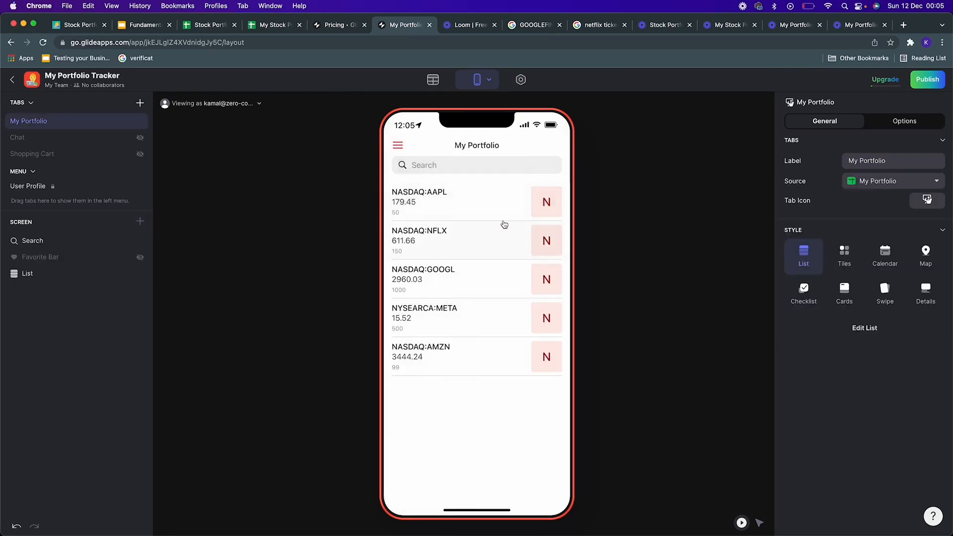
click(521, 80)
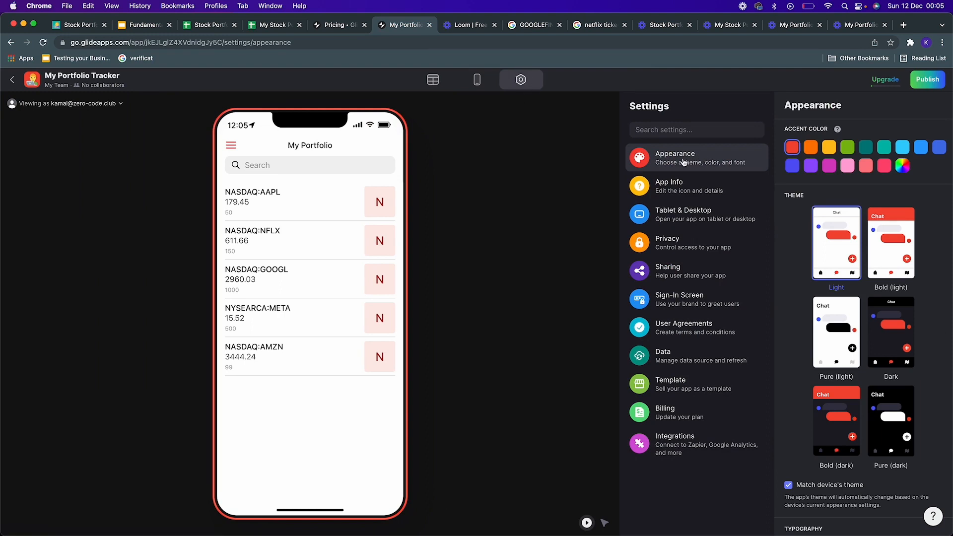
click(885, 148)
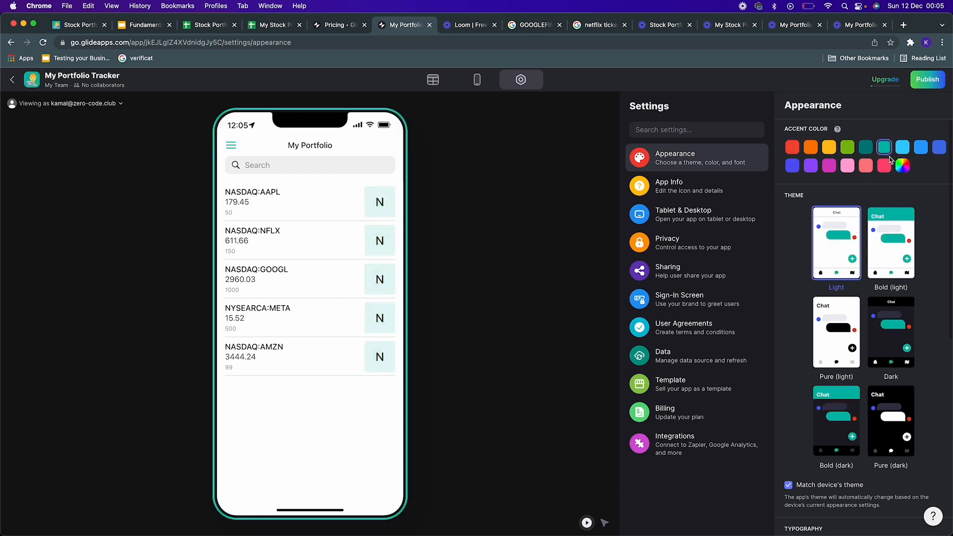
click(901, 148)
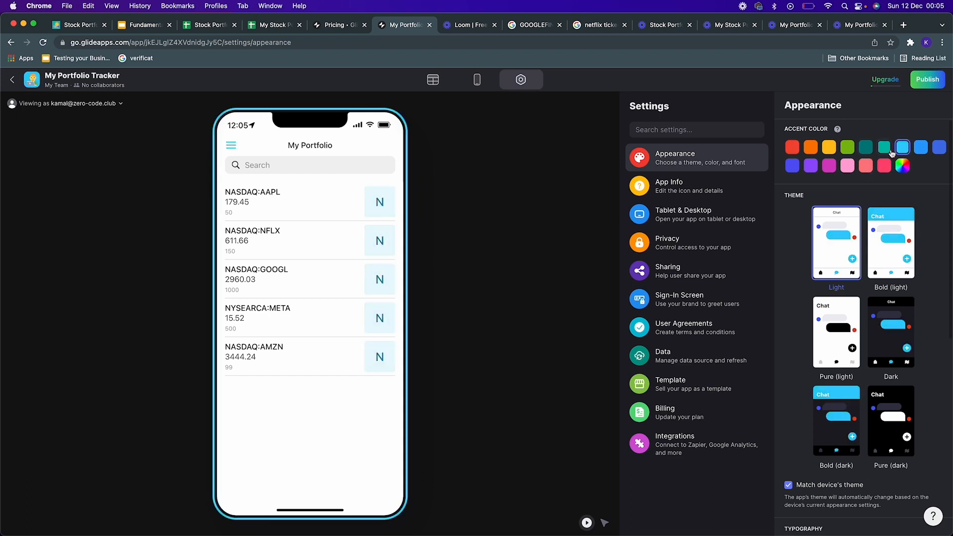
Step: Review the App Info and Tablet & Desktop settings
click(697, 183)
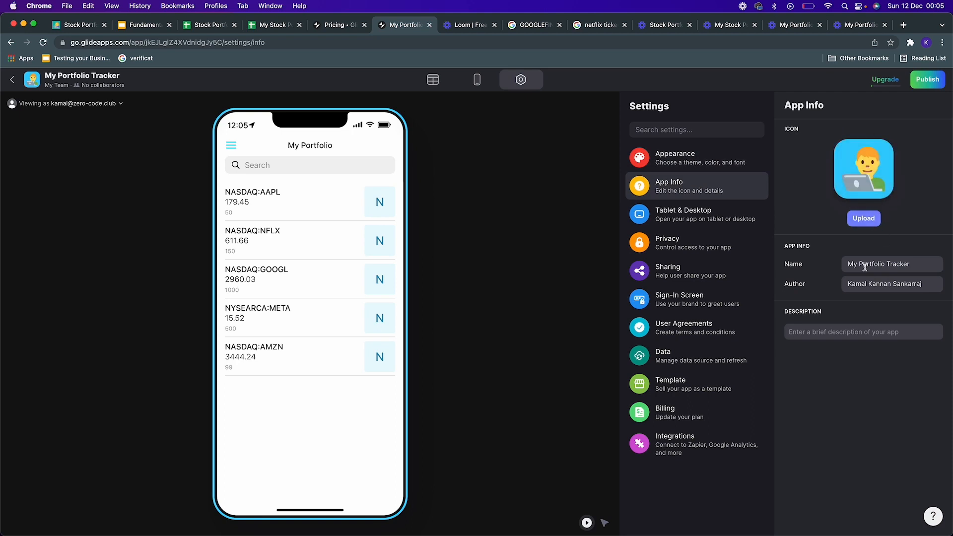
click(702, 220)
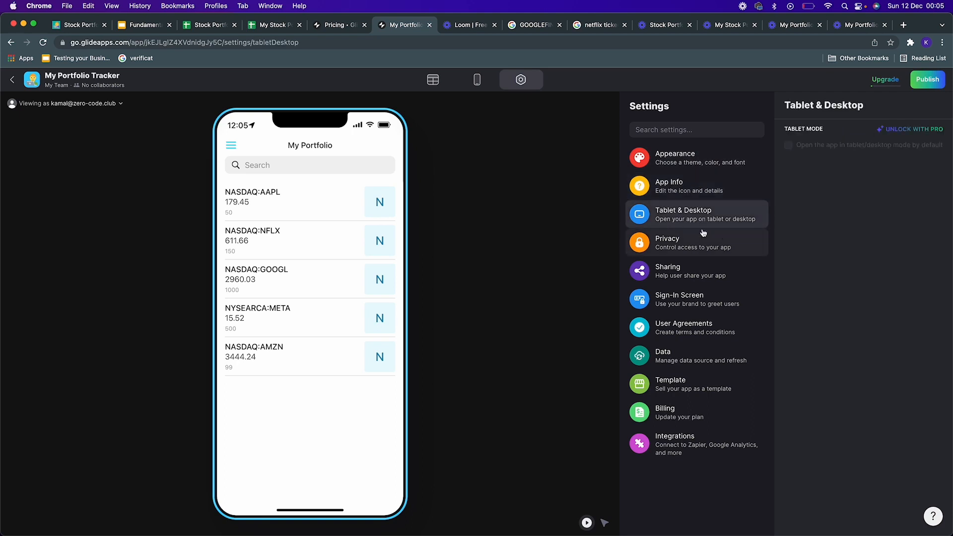
Step: Open the Privacy settings, limit access by password and enter an app password
click(706, 245)
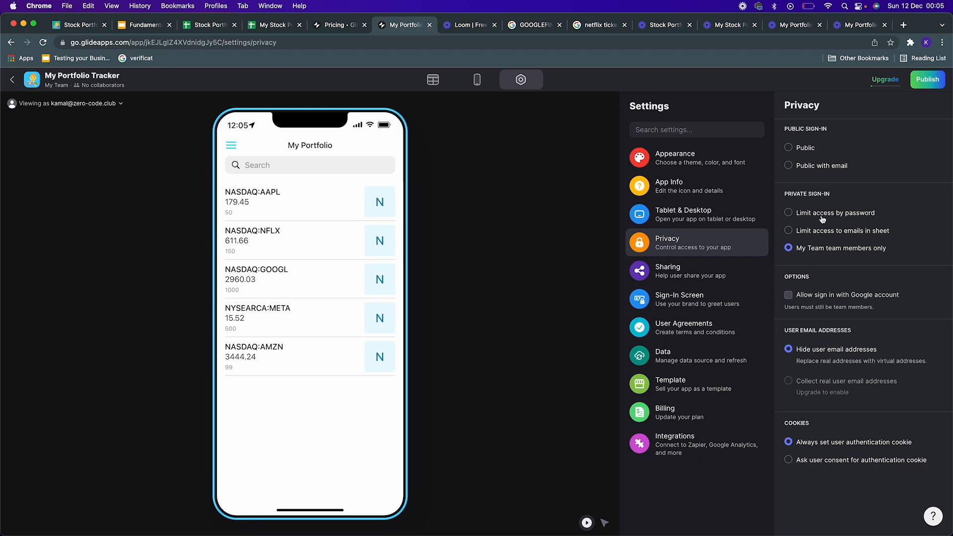
click(805, 149)
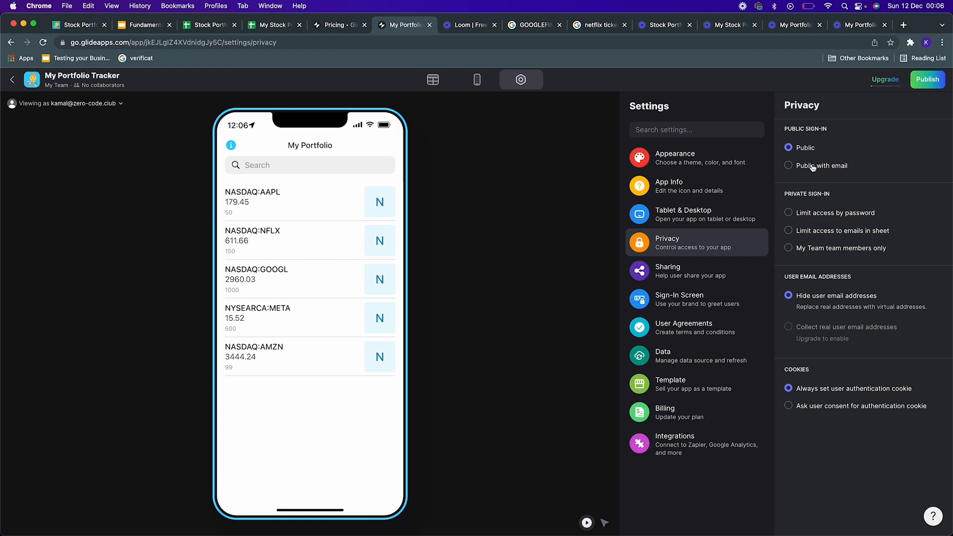
click(812, 166)
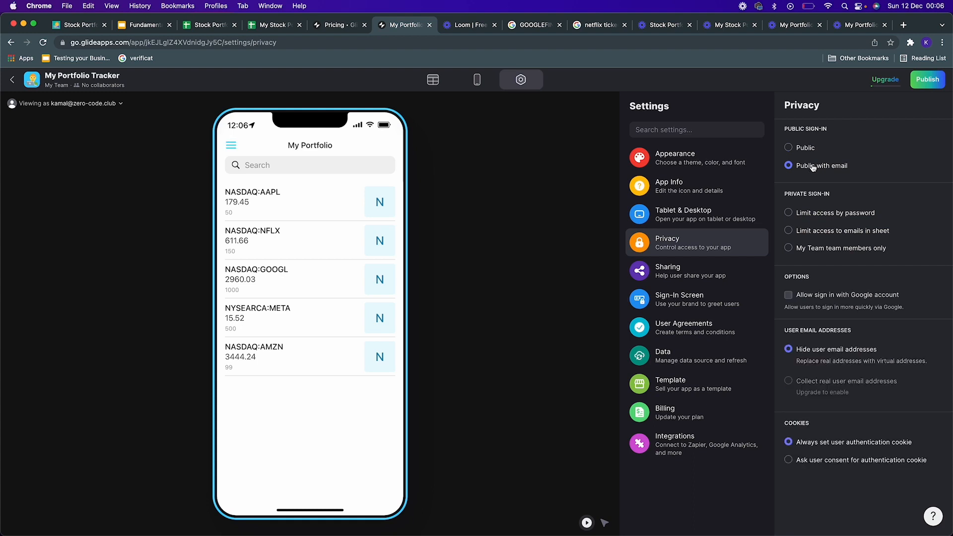
click(820, 214)
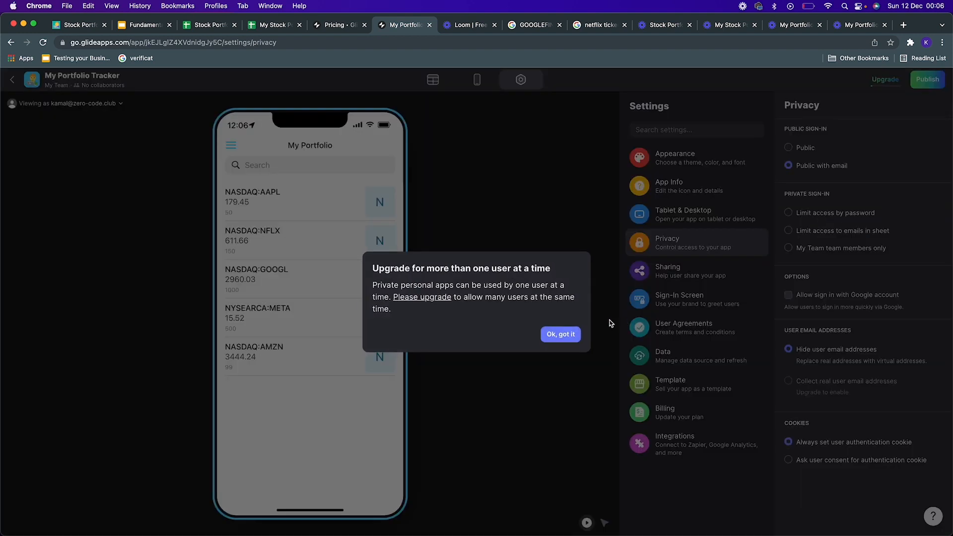
click(561, 334)
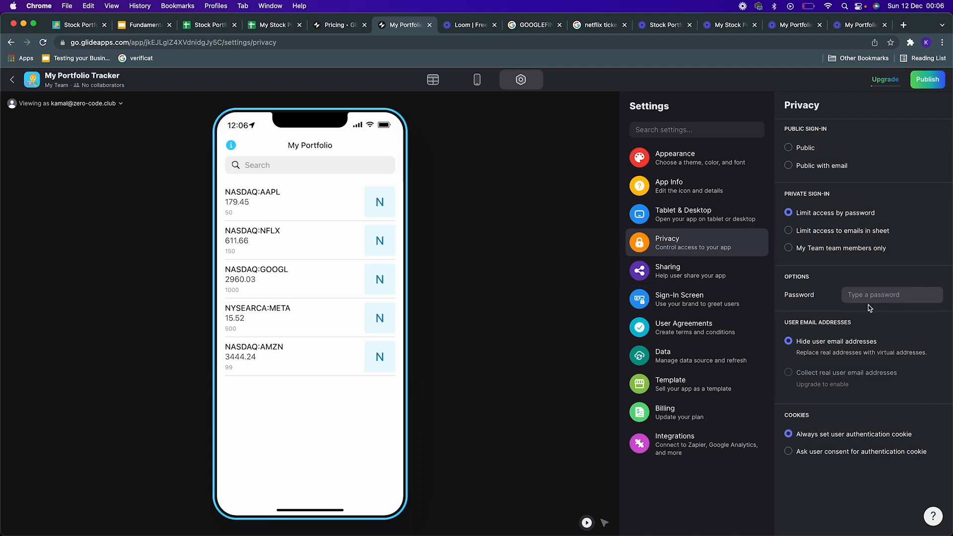
click(913, 299)
text(123456)
Step: Preview the Sharing and Sign-In Screen settings, then go back to Privacy
click(709, 259)
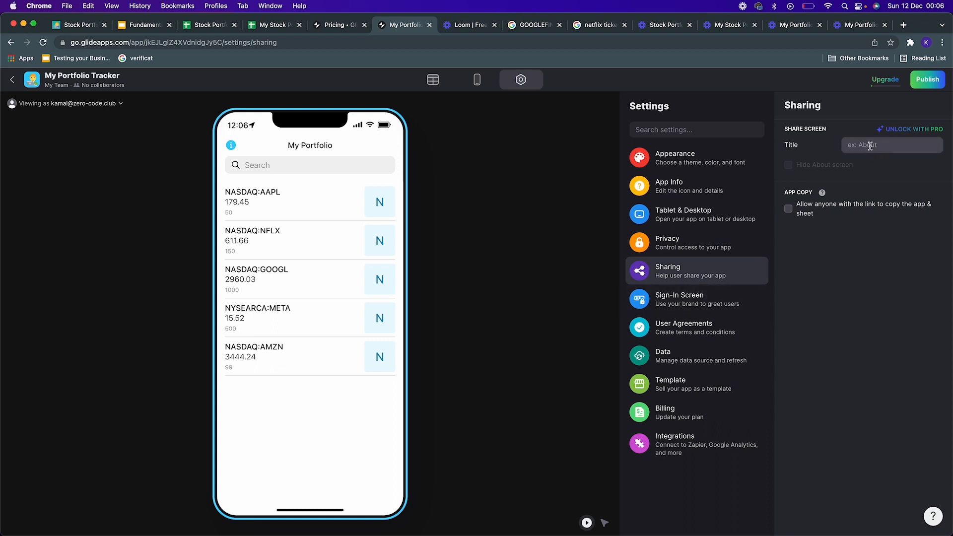
click(704, 298)
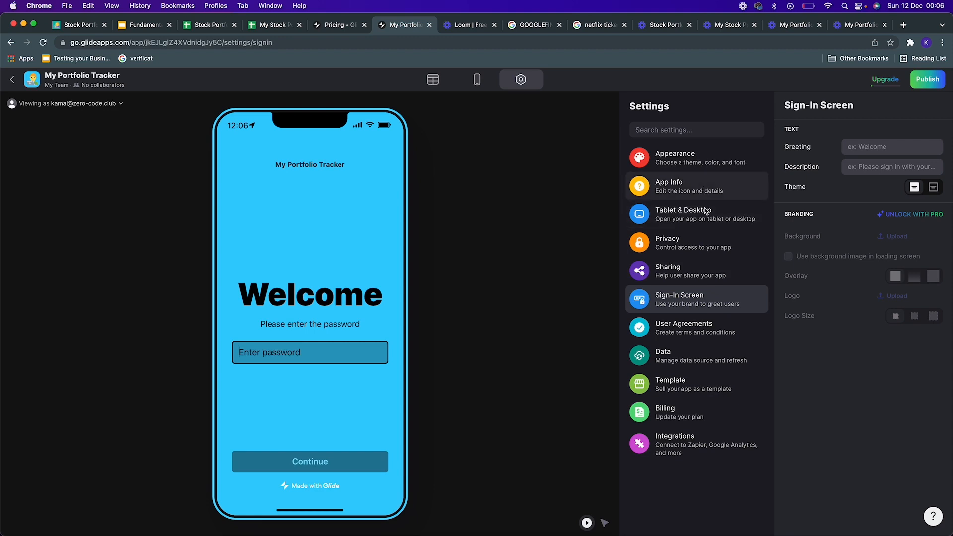
click(708, 245)
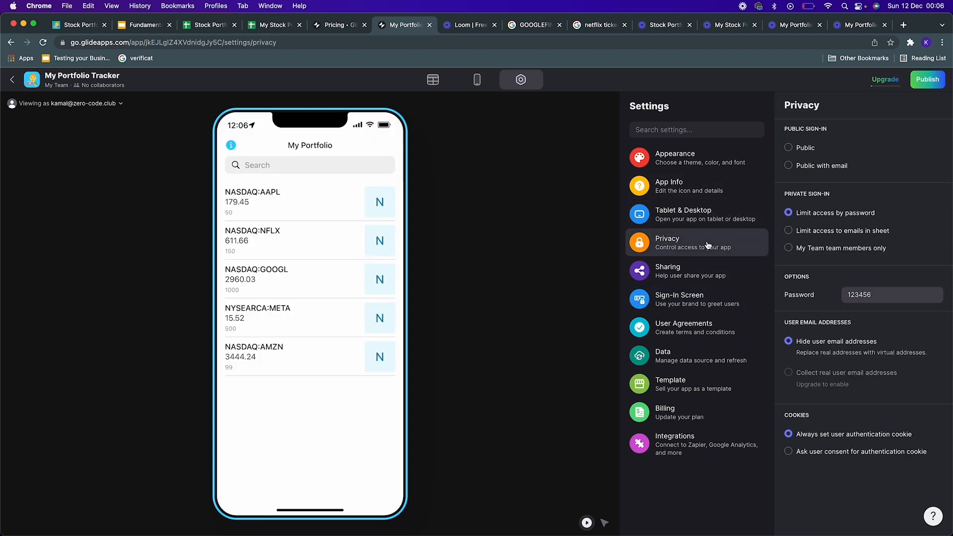
Step: Switch sign-in to Public with email and preview the resulting sign-in screen
click(810, 167)
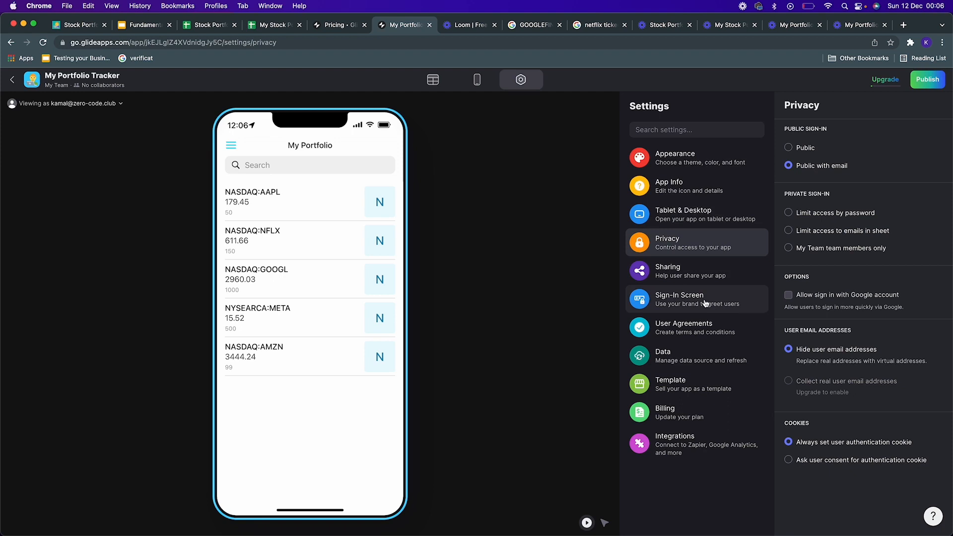
click(700, 306)
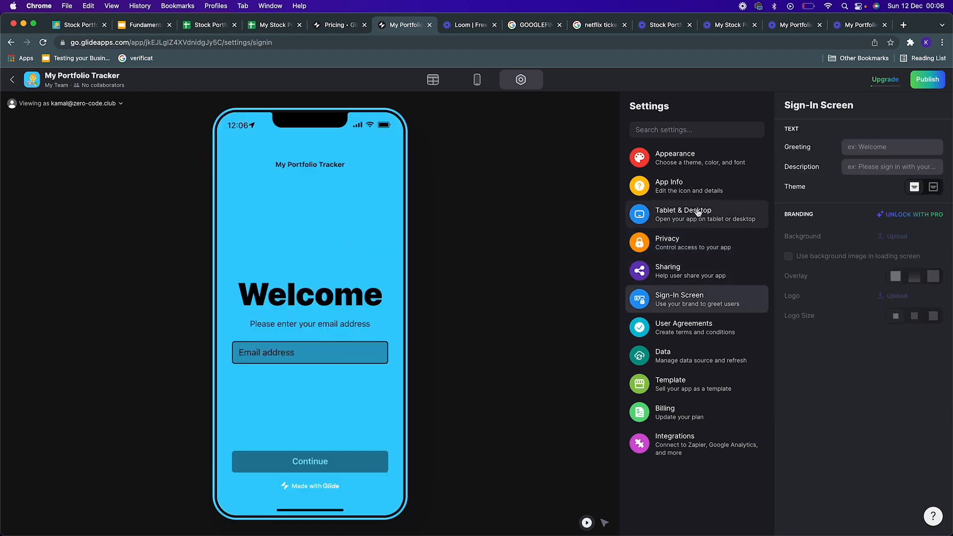
click(693, 249)
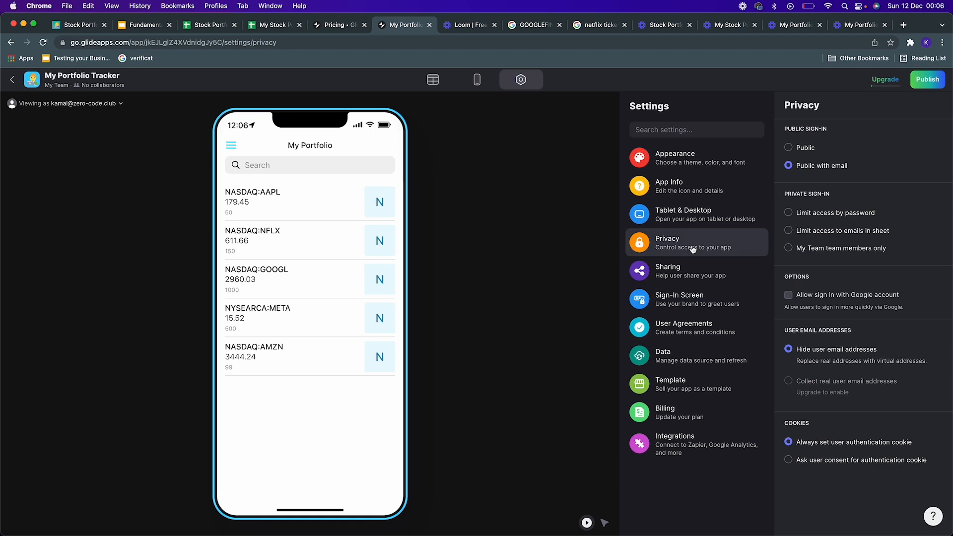
Step: Limit access by password again, enter the app password and preview the sign-in screen
click(826, 217)
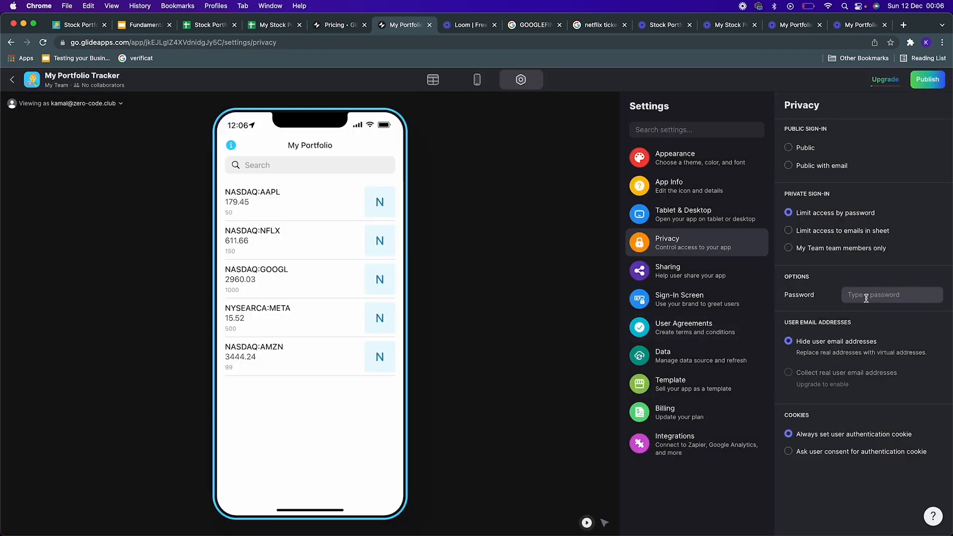
text(123456)
click(671, 295)
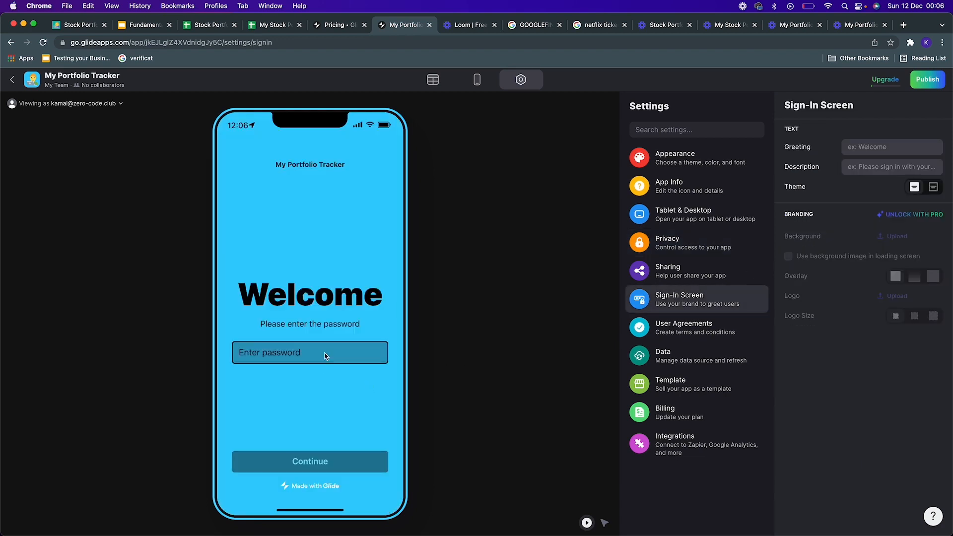
Step: Browse the User Agreements, Data, Template, Billing and Integrations settings
click(712, 332)
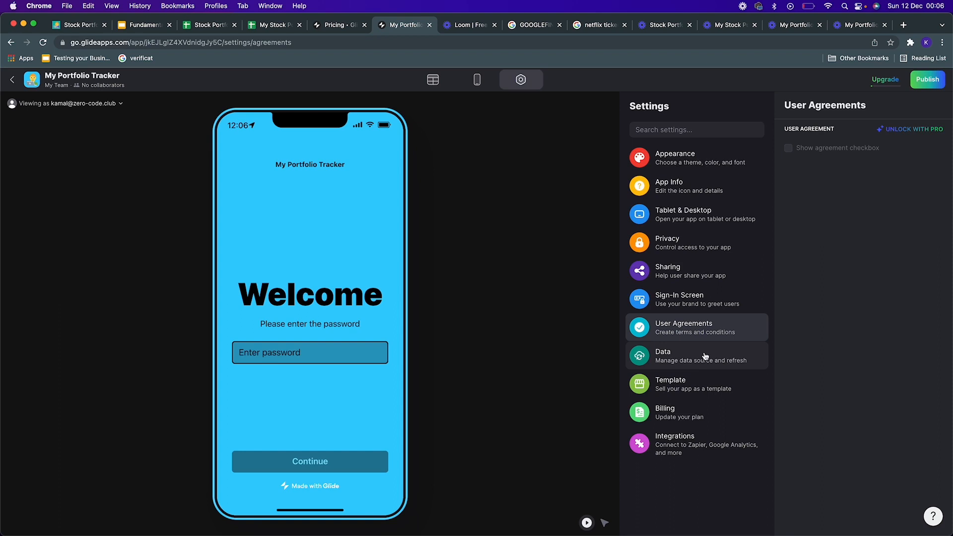
click(705, 356)
click(708, 383)
click(709, 365)
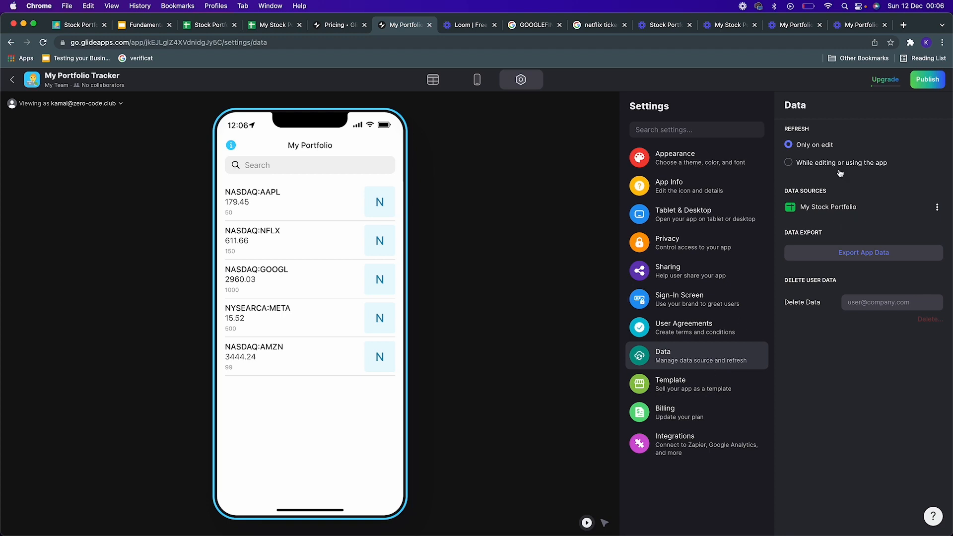
click(695, 386)
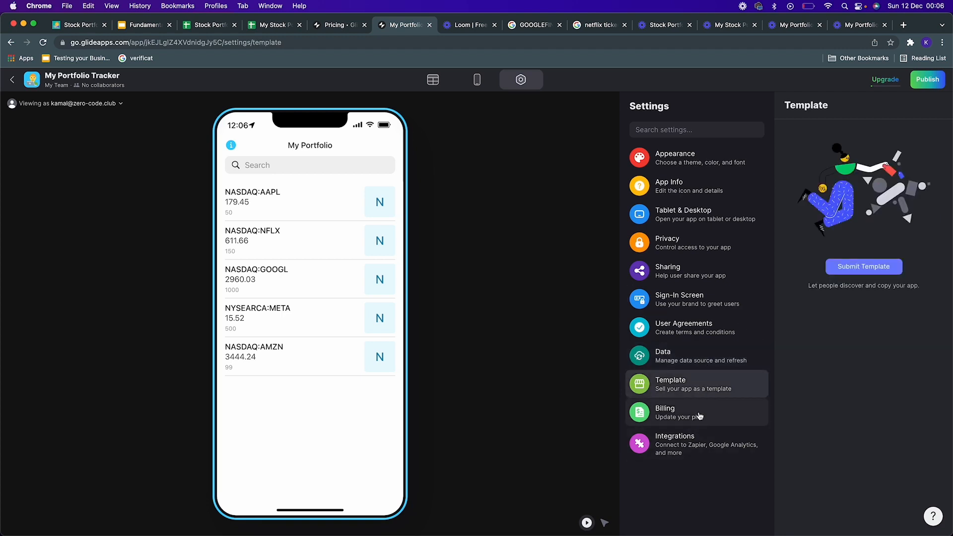
click(700, 417)
click(703, 442)
click(685, 415)
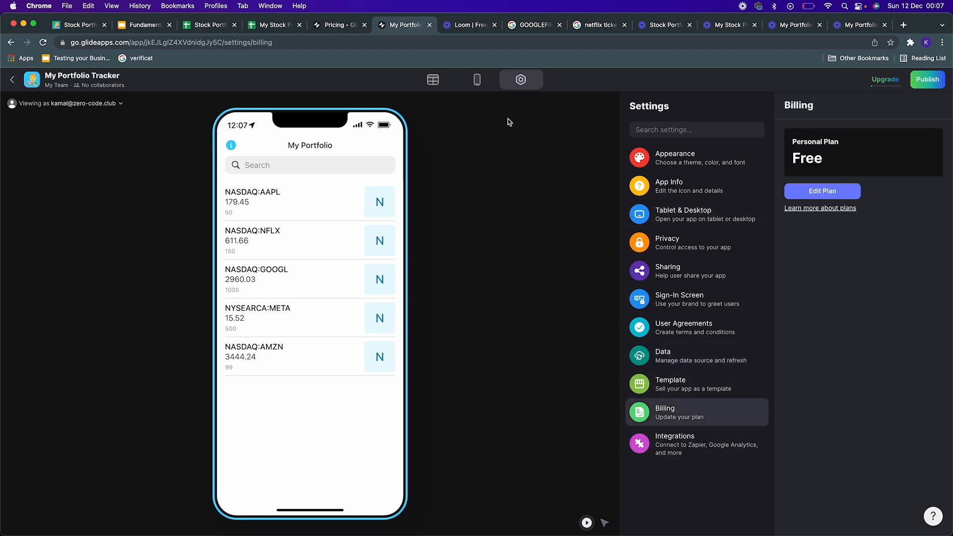
Step: Return to the layout and allow users to add items to the My Portfolio list
click(477, 81)
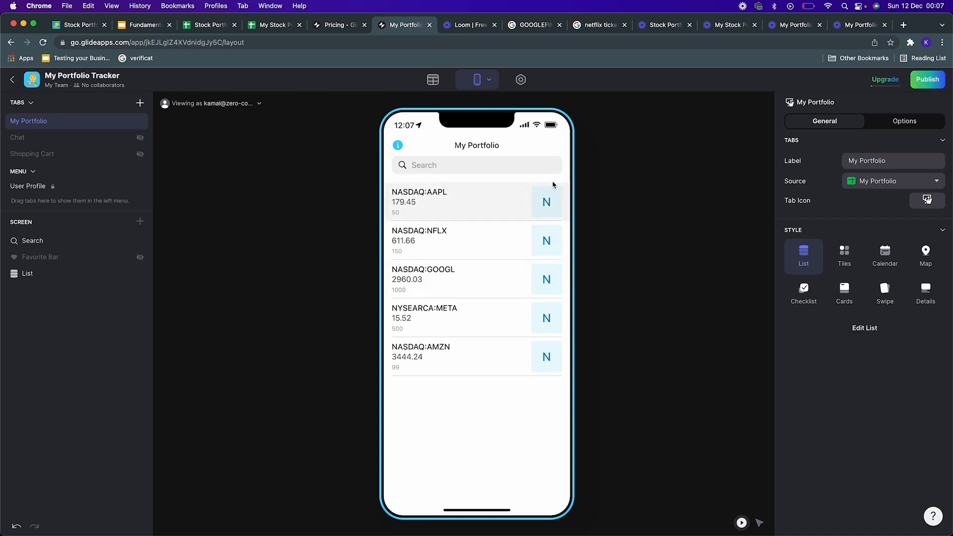
click(866, 328)
click(885, 123)
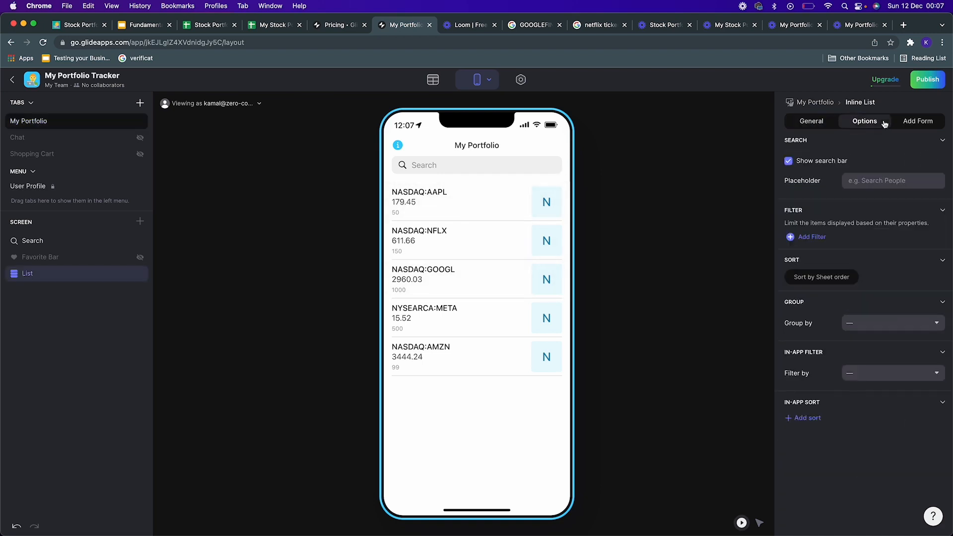
click(922, 123)
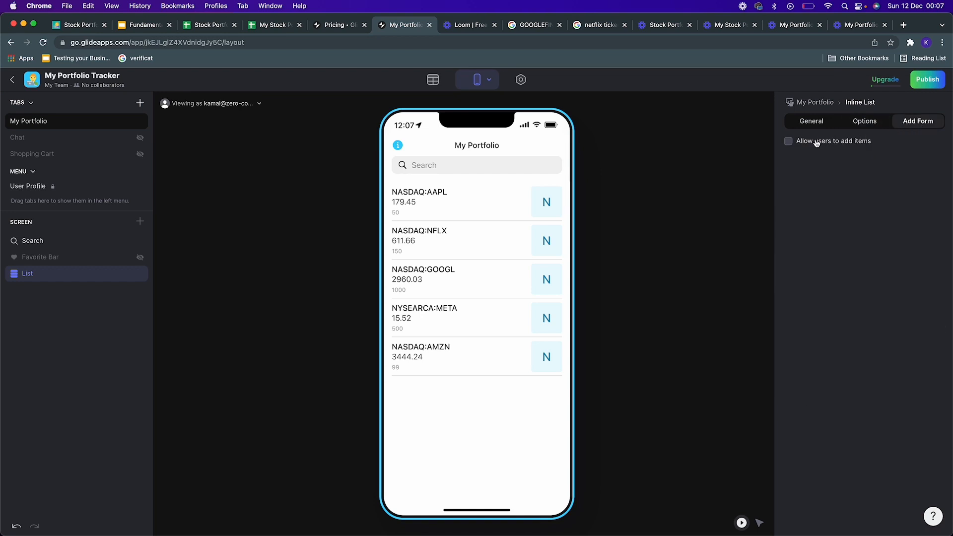
click(788, 143)
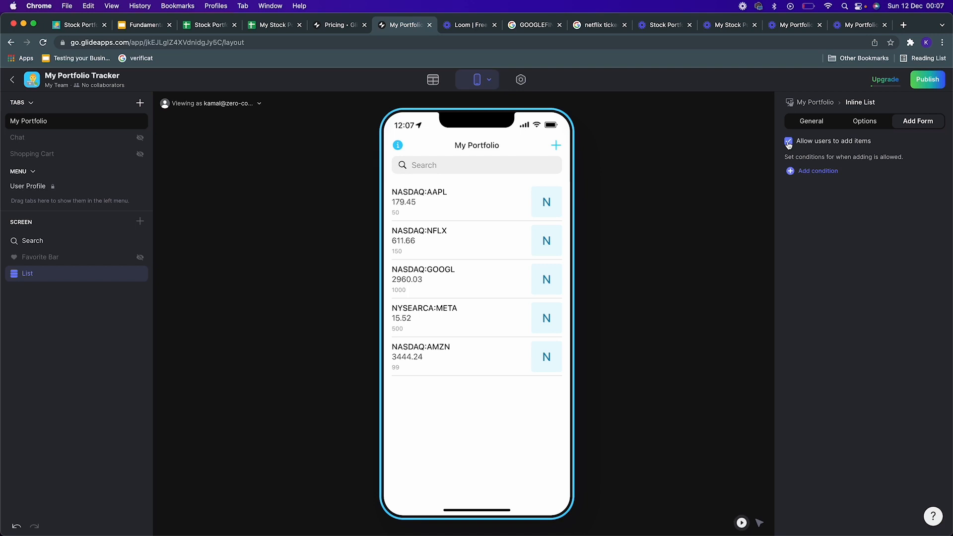
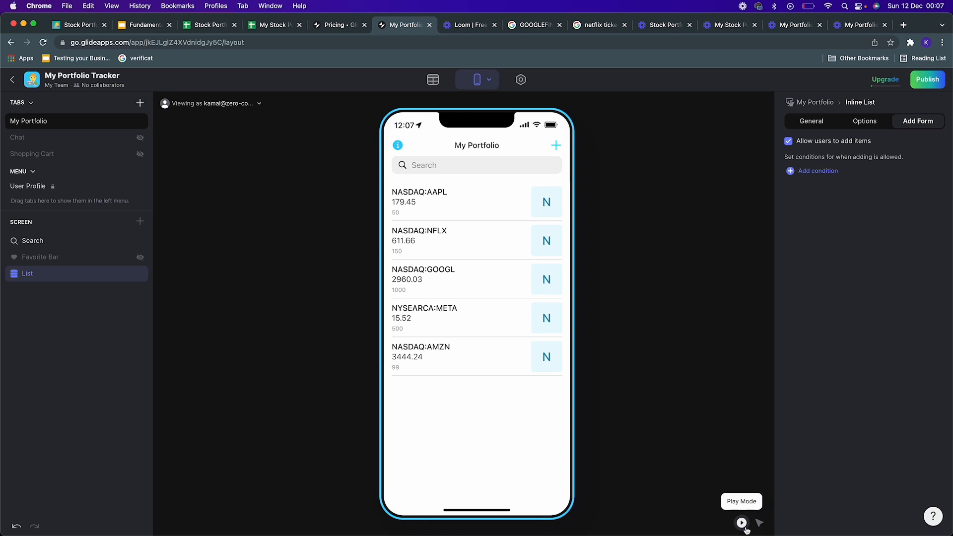
Step: Open the new-item form and remove the price, high, low, volume, Total Investment, Current Value and Profit/Loss entry fields
click(556, 145)
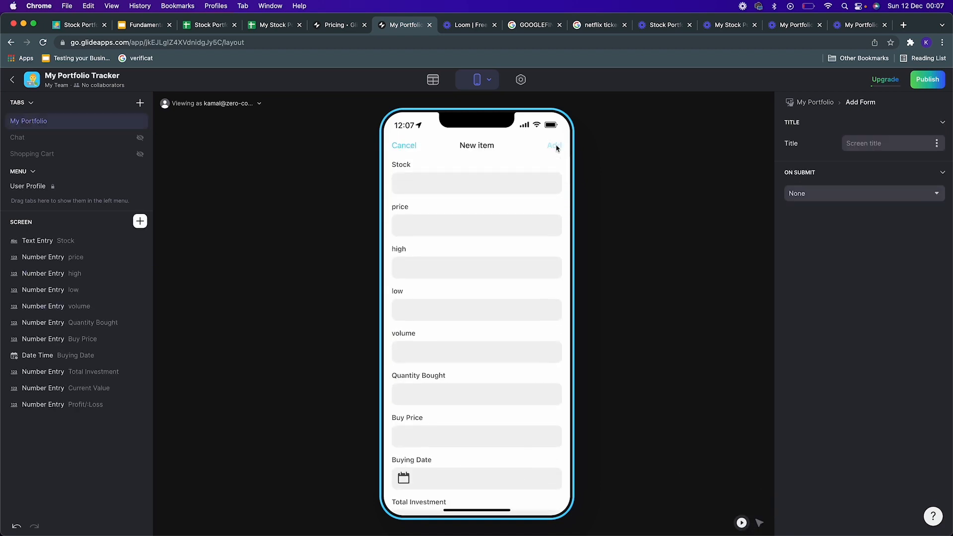
scroll(498, 191, down, 3)
scroll(495, 203, up, 3)
scroll(495, 203, down, 3)
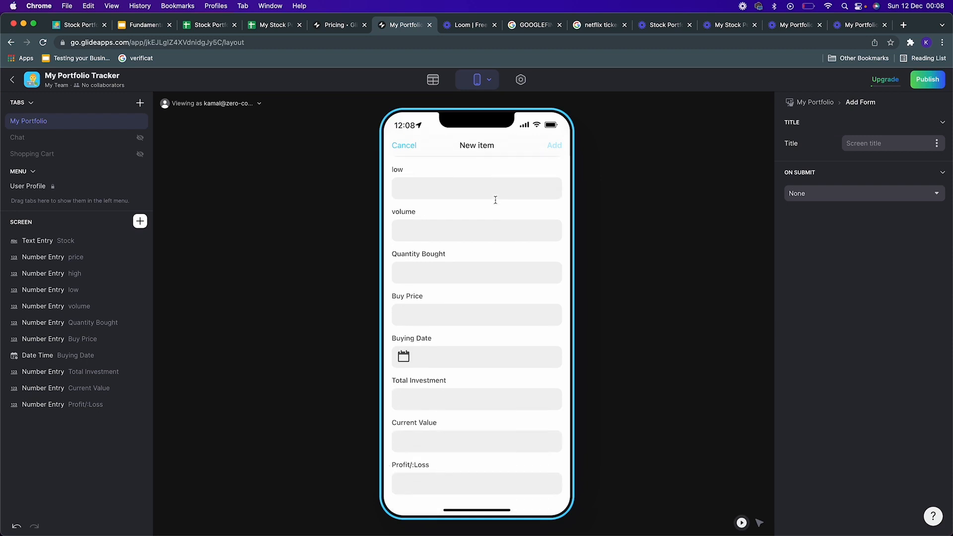
scroll(499, 206, up, 3)
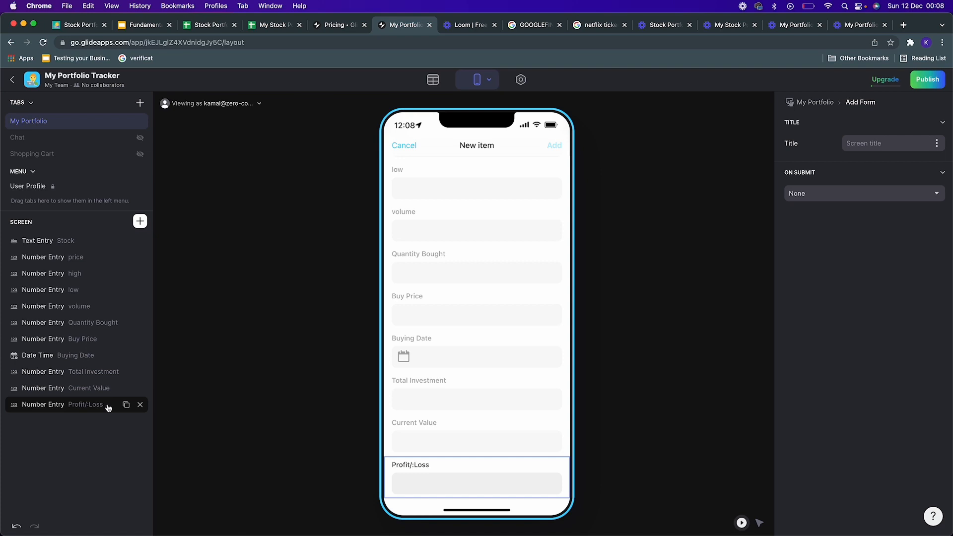
click(140, 405)
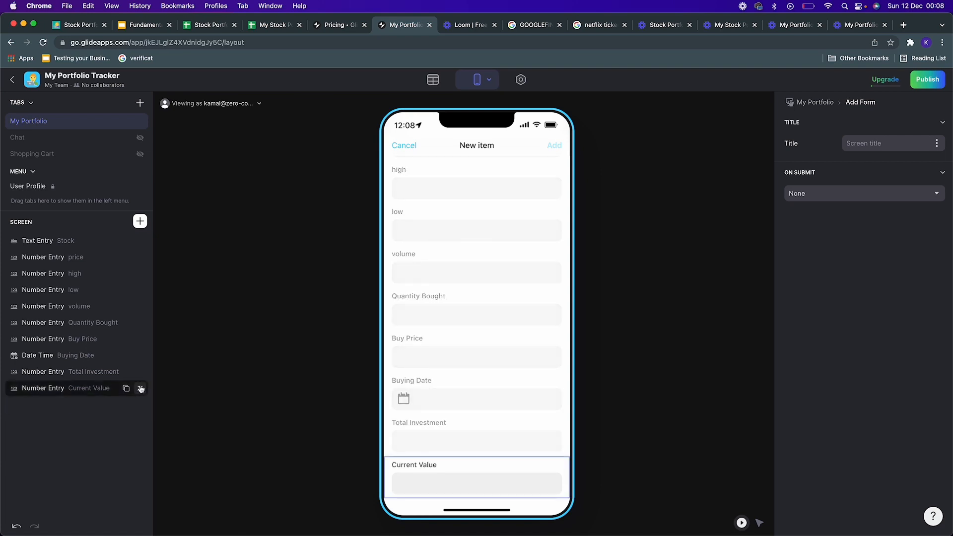
click(140, 389)
click(140, 372)
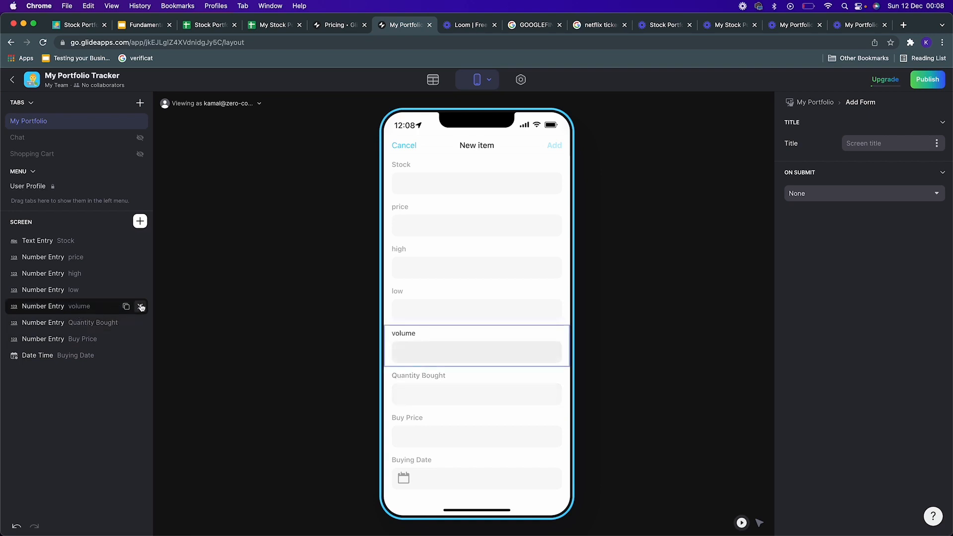
click(141, 307)
click(139, 290)
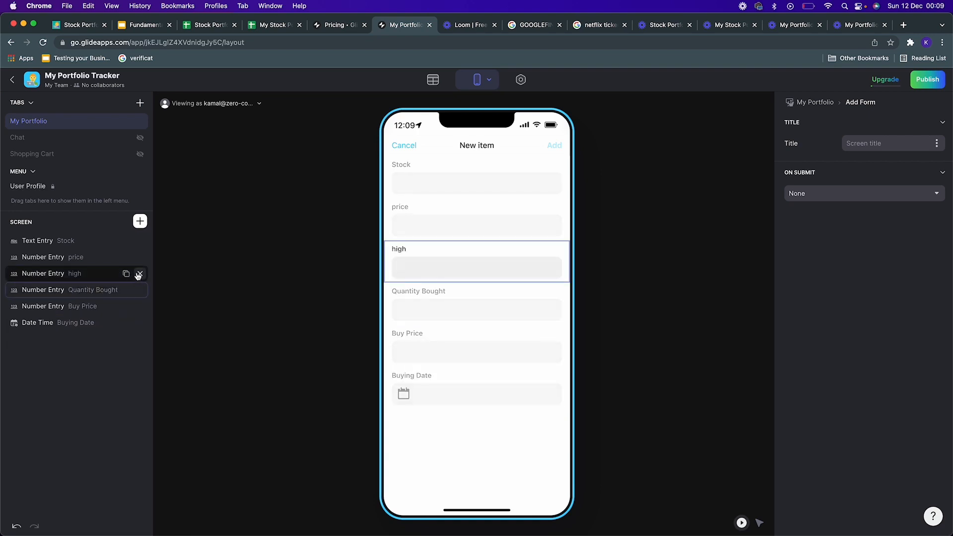
click(139, 275)
click(139, 257)
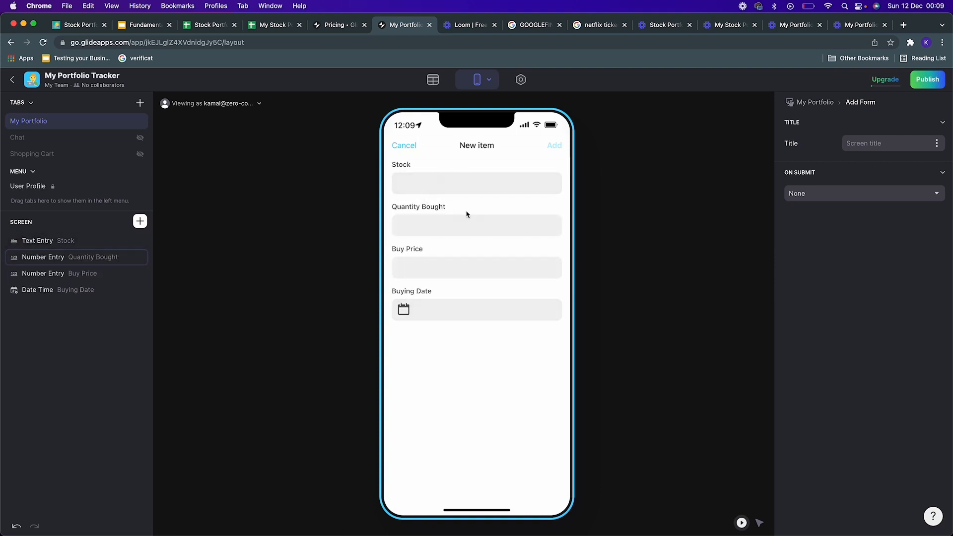
Step: Try typing into the Stock field of the new-item form preview
click(459, 193)
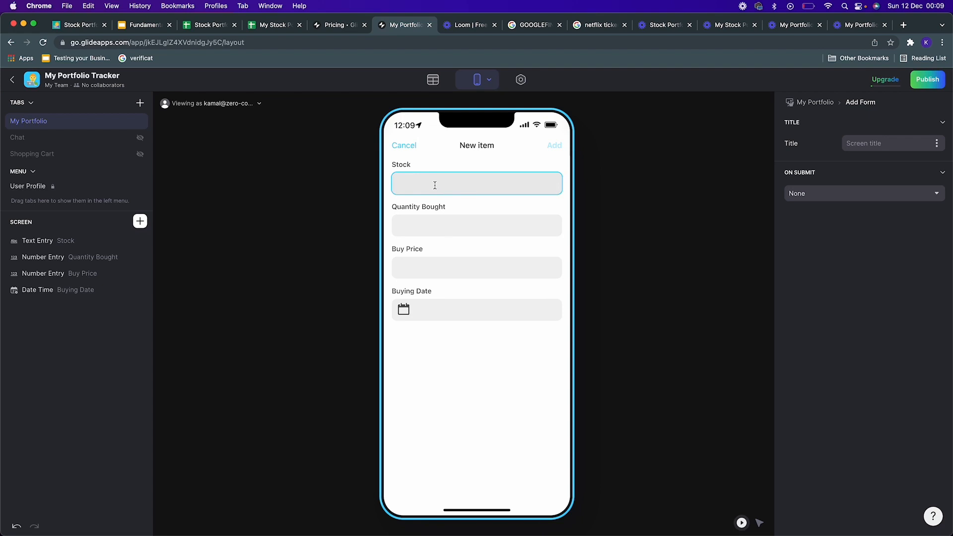
text(wrs)
key(BackSpace)
key(BackSpace)
Step: Switch to the My Stock Portfolio spreadsheet and add a new sheet named Reference Data
click(139, 222)
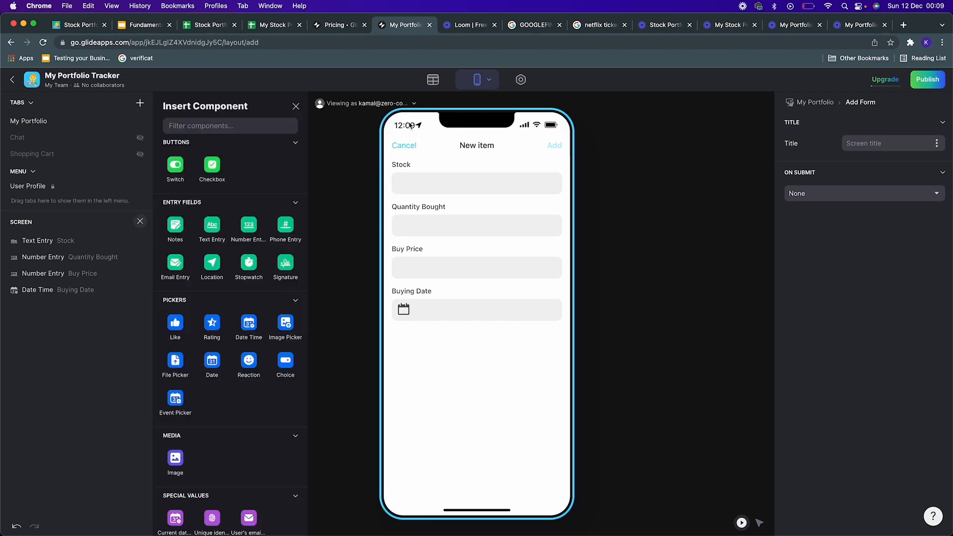
click(433, 81)
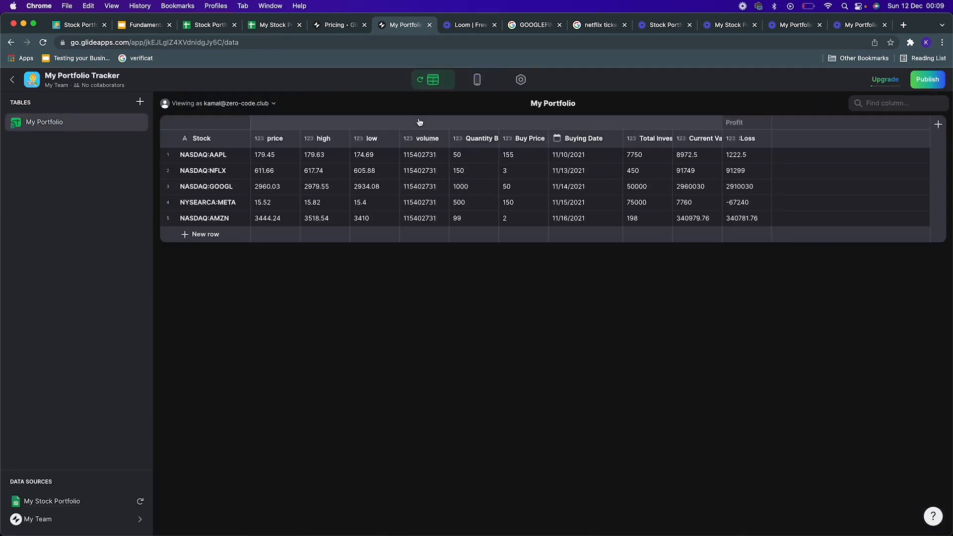
click(271, 24)
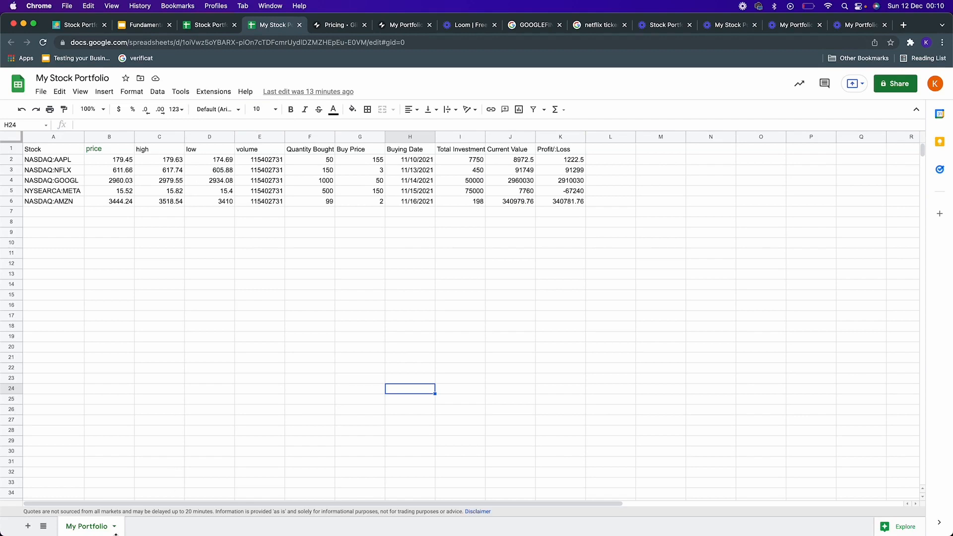
click(27, 526)
click(162, 526)
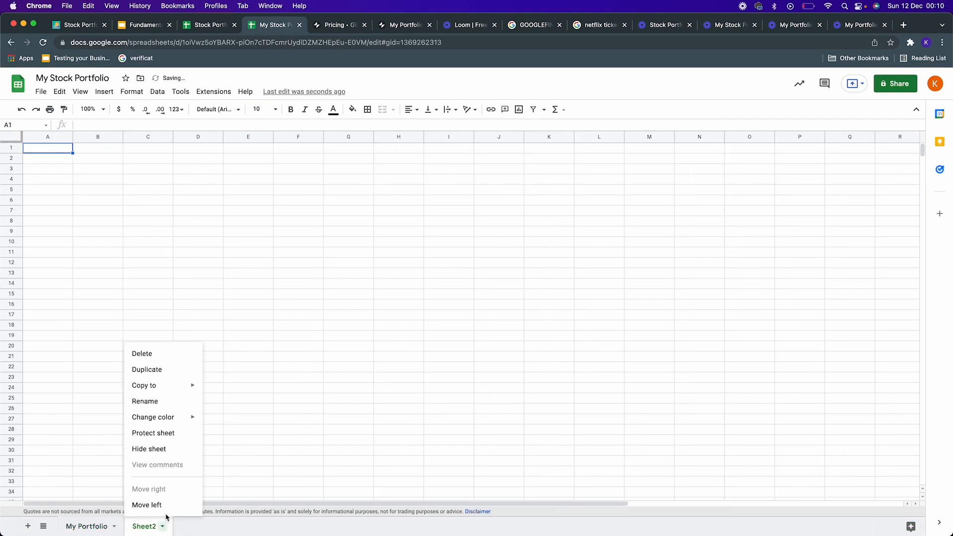
click(175, 401)
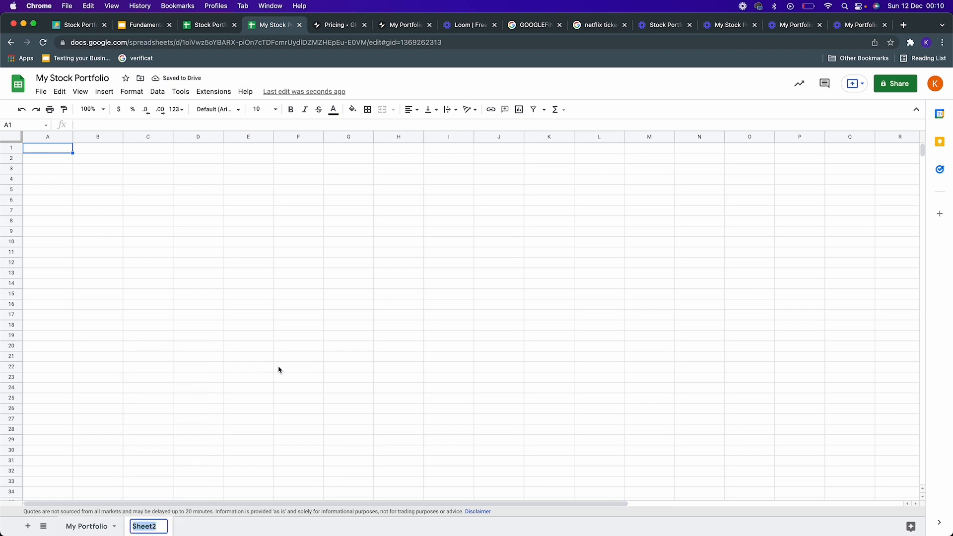
text(Referen)
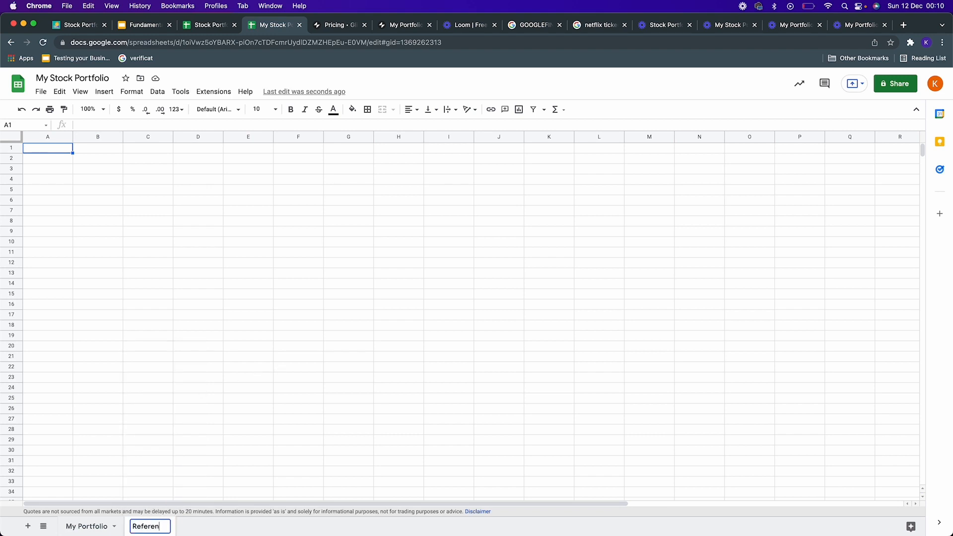
text(ce Data)
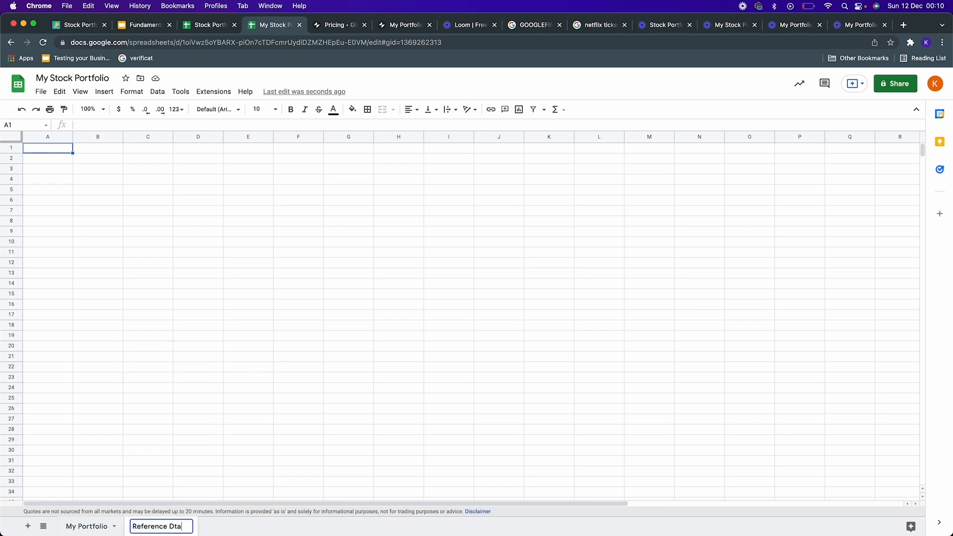
key(Return)
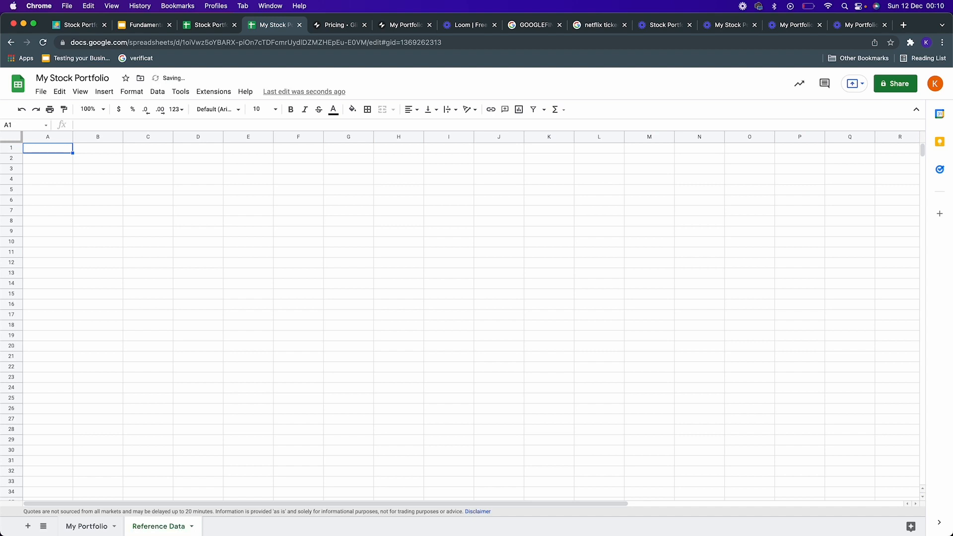
Step: Copy the Stock column A1:A6 from the My Portfolio sheet into the Reference Data sheet
click(105, 525)
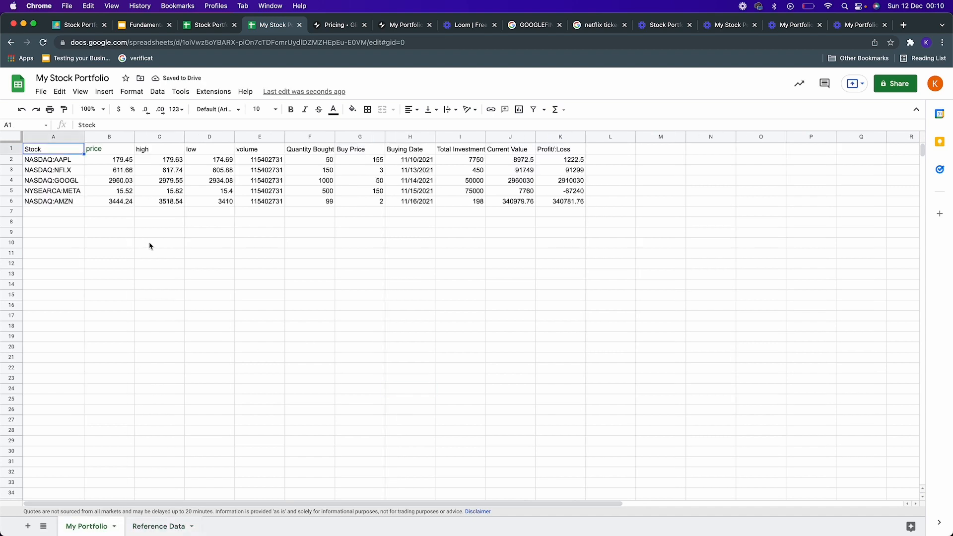
key(shift+Down)
key(shift+Down)
key(shift+Down)
key(shift+Down)
key(shift+Down)
key(super+c)
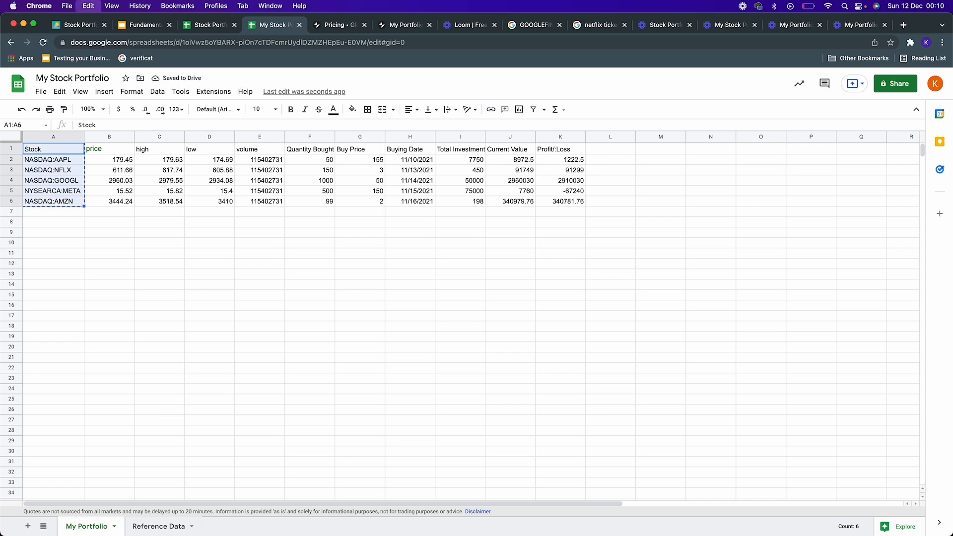
click(159, 526)
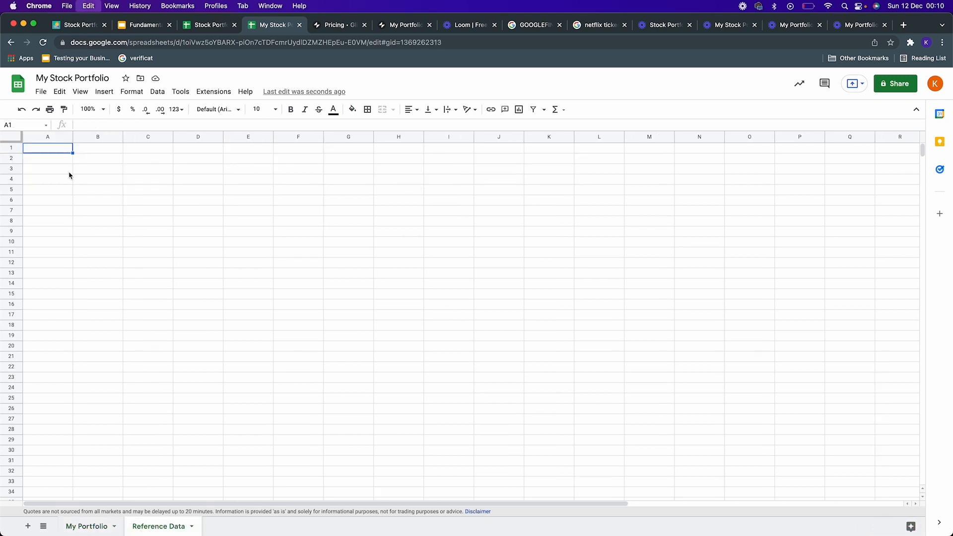
key(super+v)
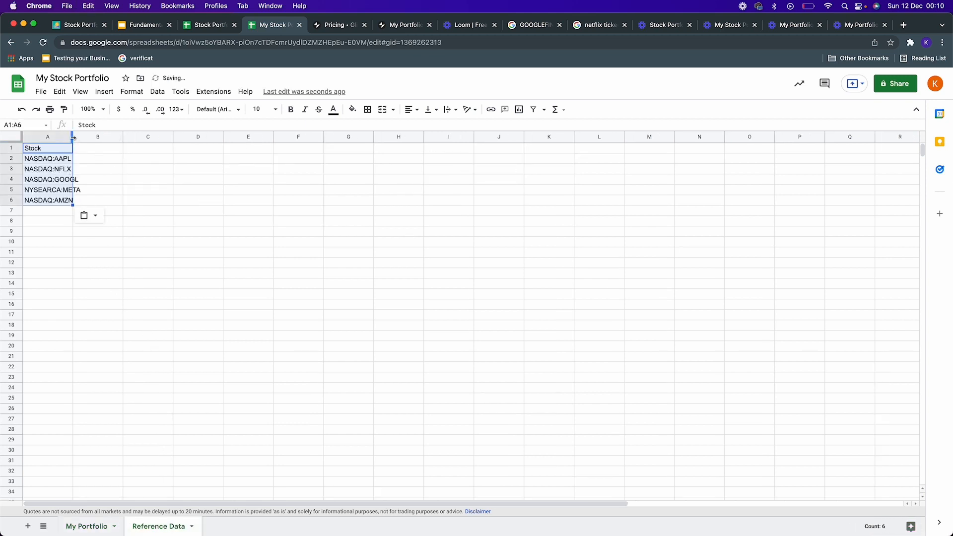
Step: Autofit column A and enter the header Image in cell B1
double_click(73, 137)
click(102, 149)
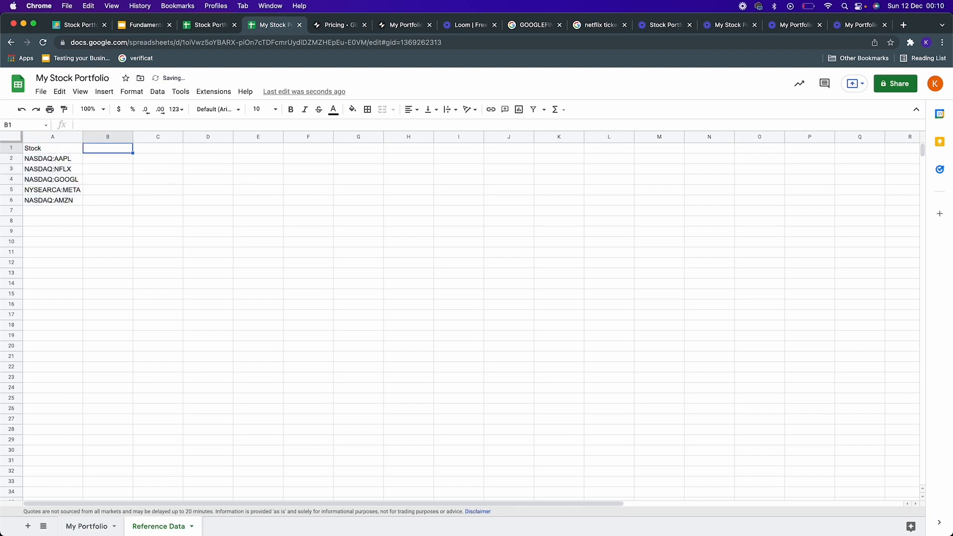
text(Image)
key(Return)
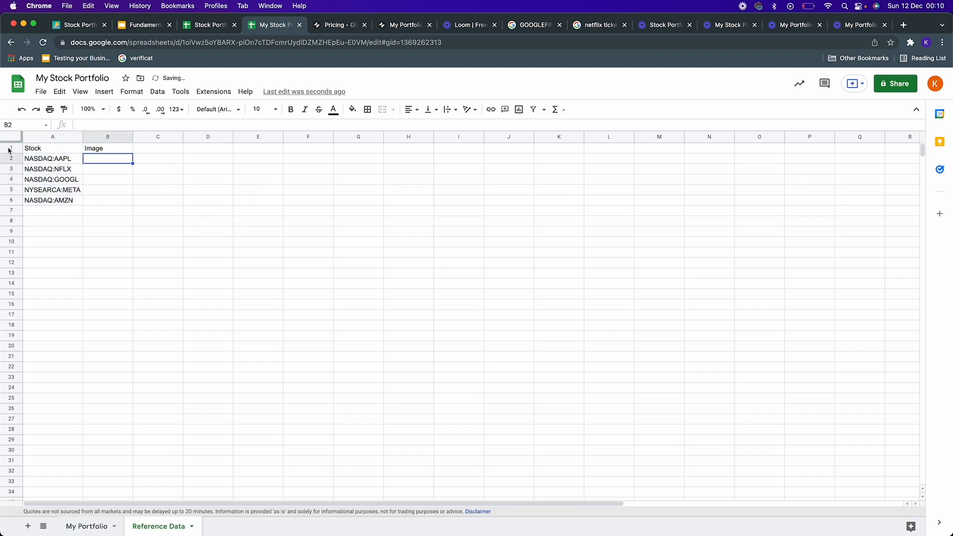
Step: Search Google Images for apple logo in a new tab and copy the Wikimedia black logo's image address
click(904, 24)
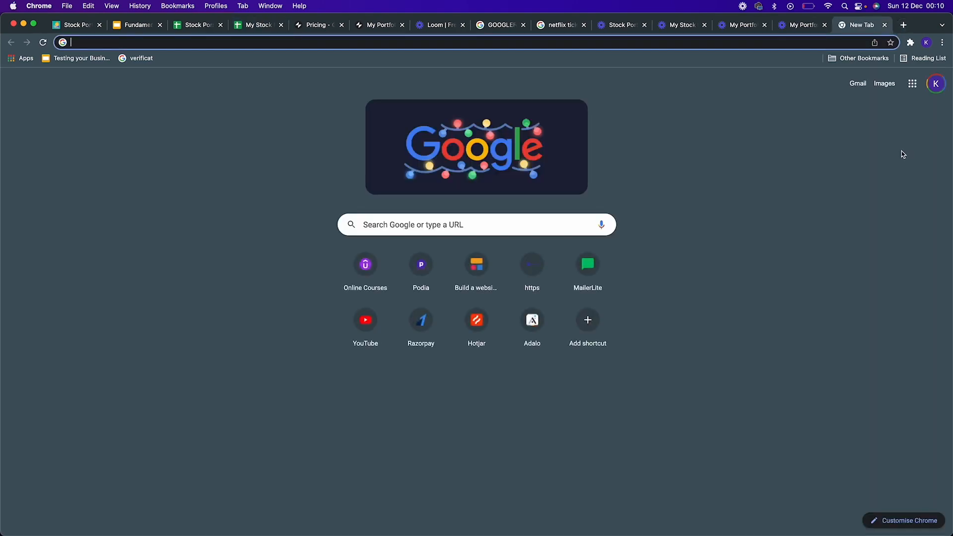
text(appale)
key(BackSpace)
key(BackSpace)
key(BackSpace)
key(BackSpace)
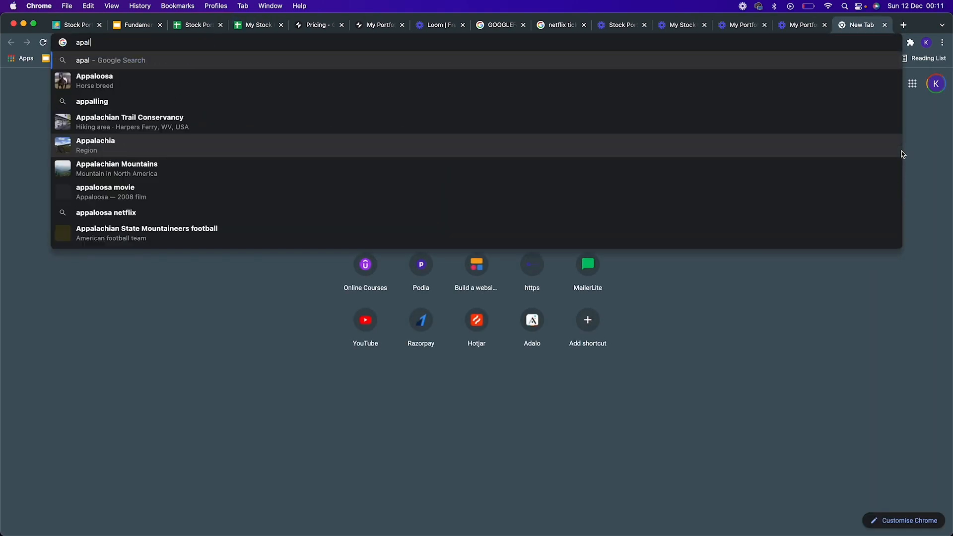
text(ple l)
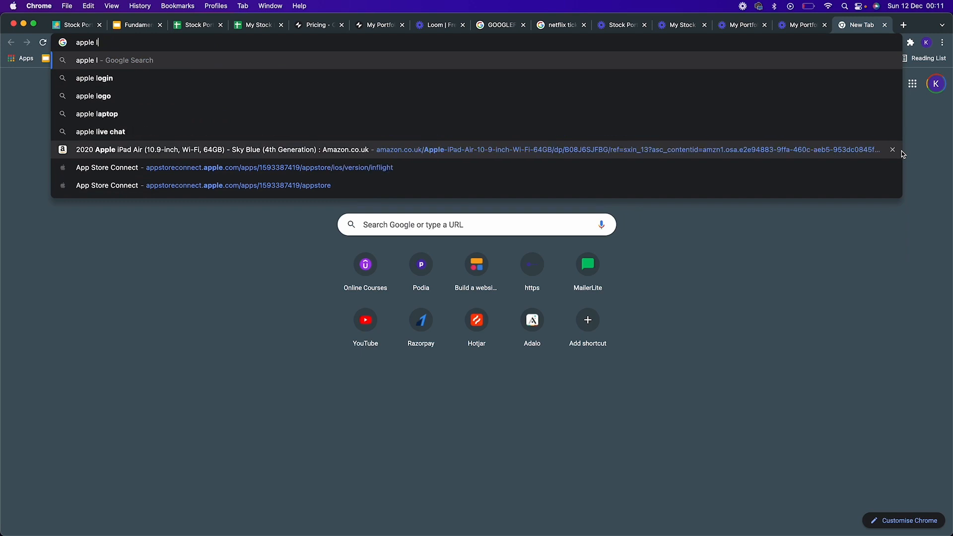
key(BackSpace)
text(logo)
key(Return)
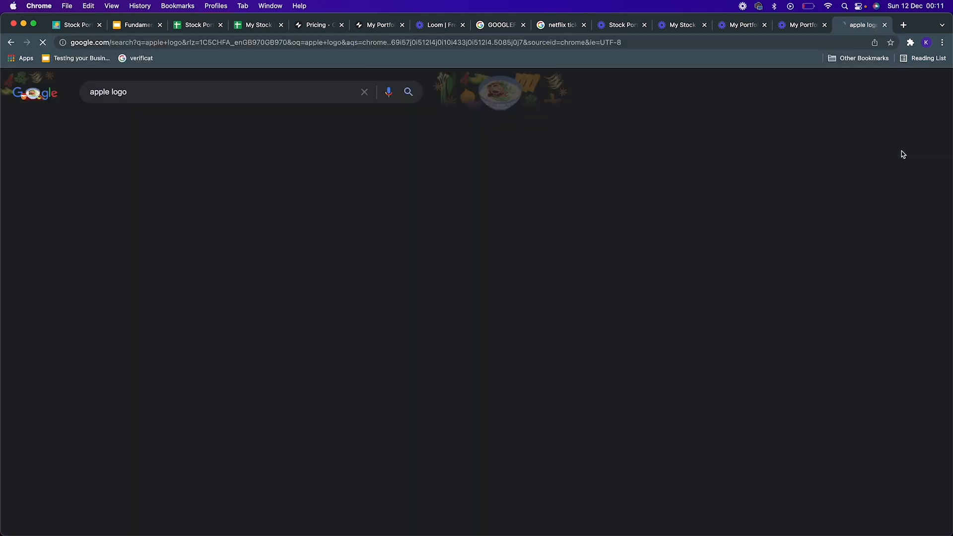
click(323, 221)
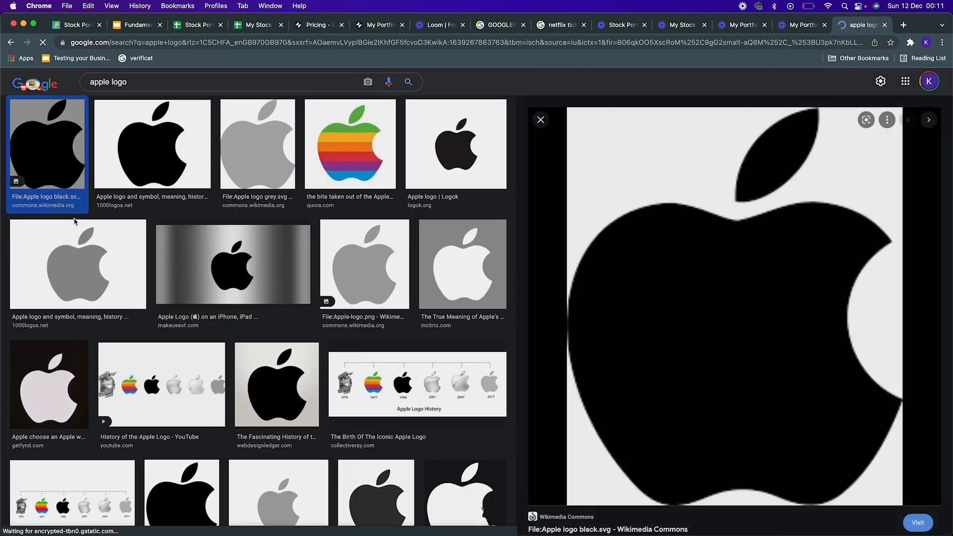
right_click(765, 302)
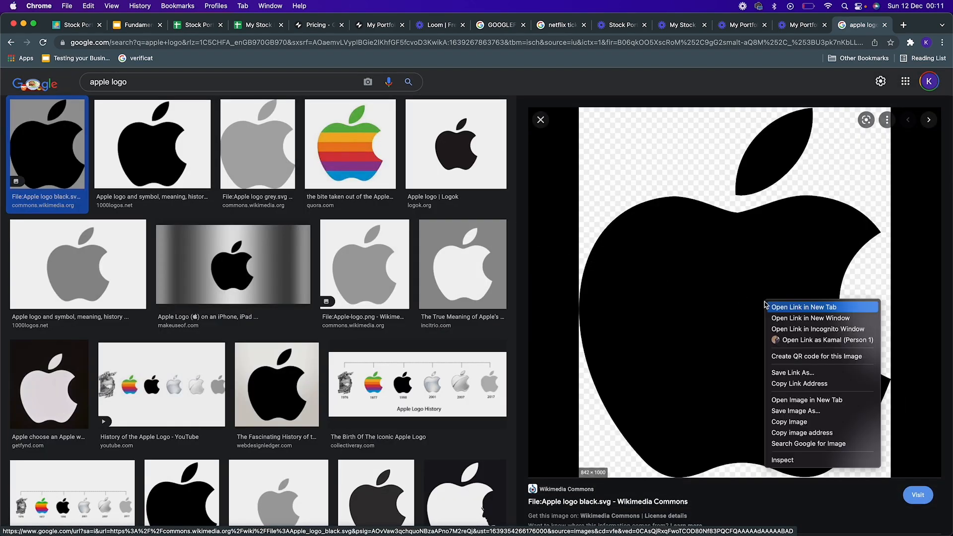
click(794, 433)
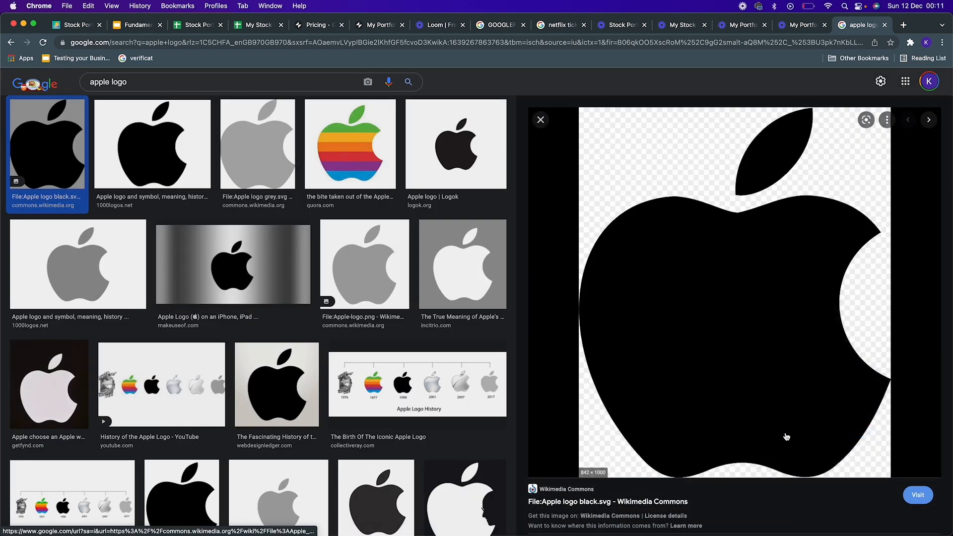
Step: Paste the Apple logo image address into B2 and autofit column B
click(248, 28)
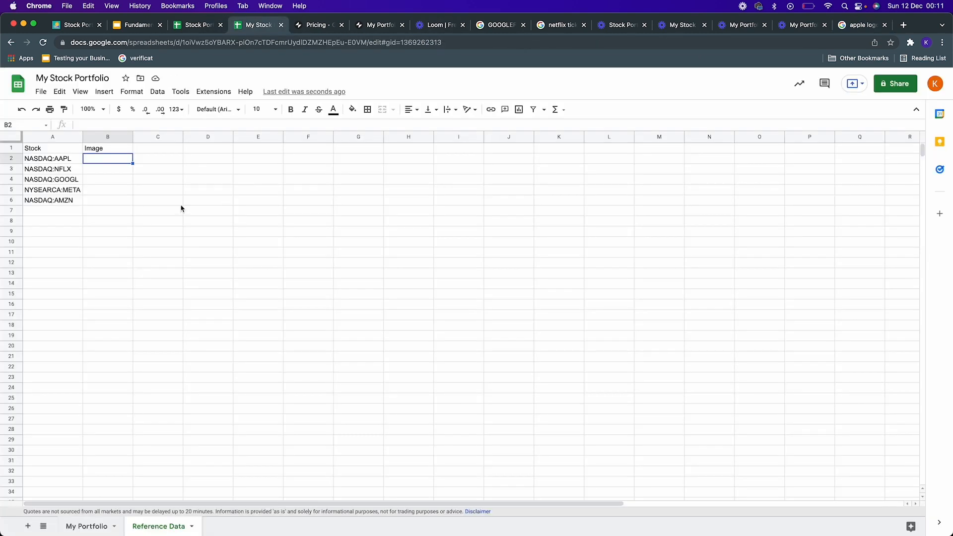
key(super+v)
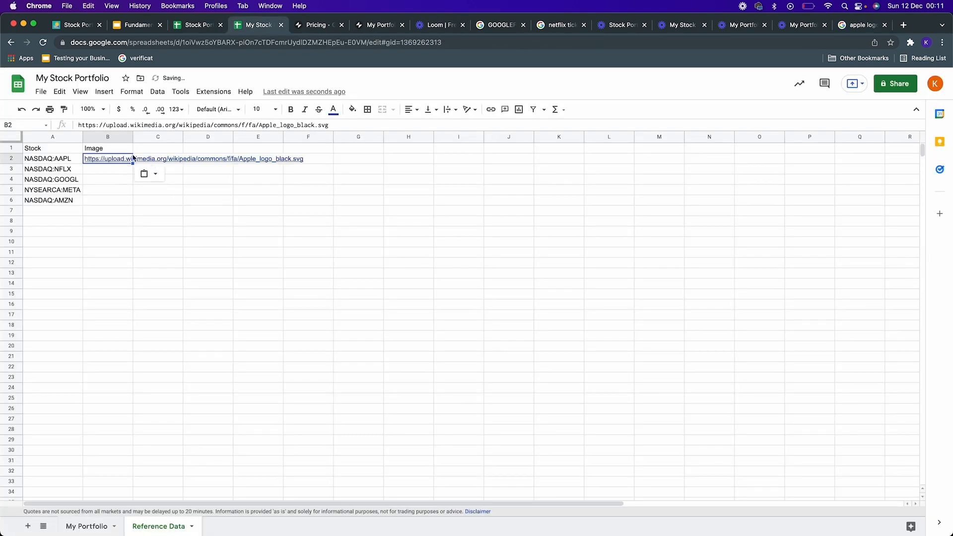
double_click(132, 137)
click(132, 173)
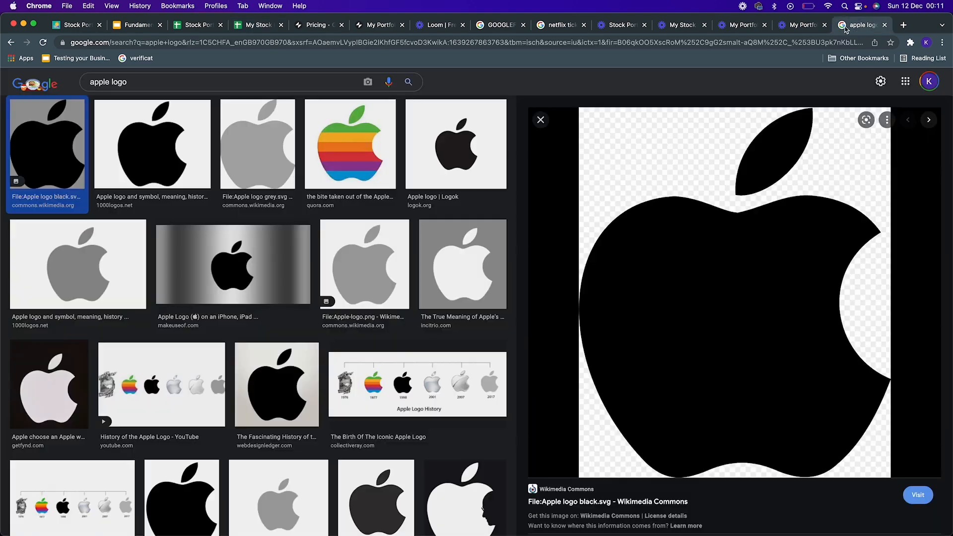
Step: Change the image search to netflix logo
click(856, 27)
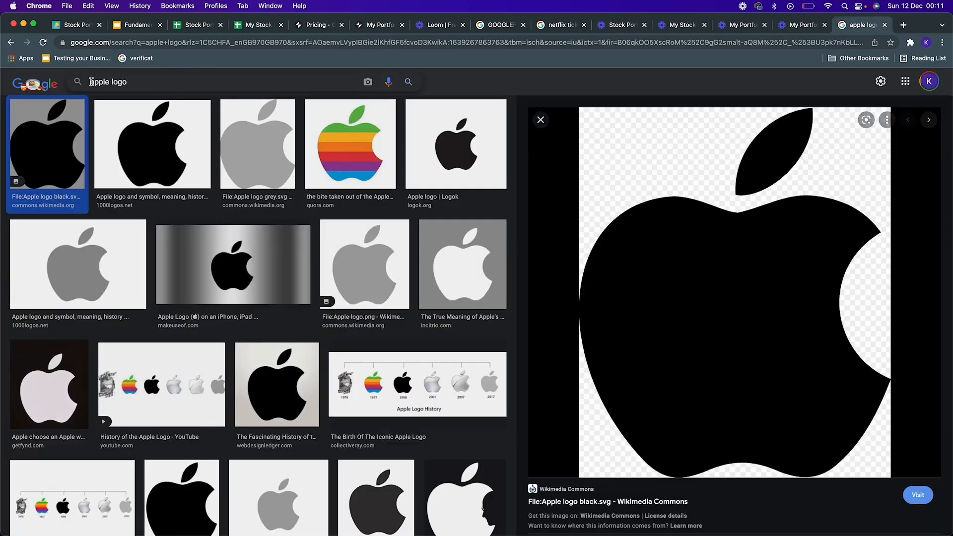
double_click(91, 82)
text(netflix)
key(Escape)
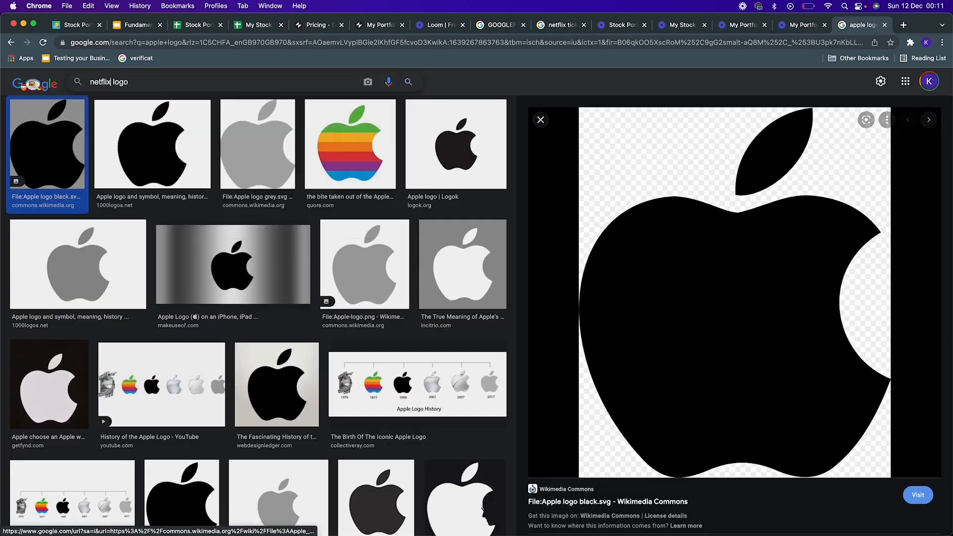
key(Return)
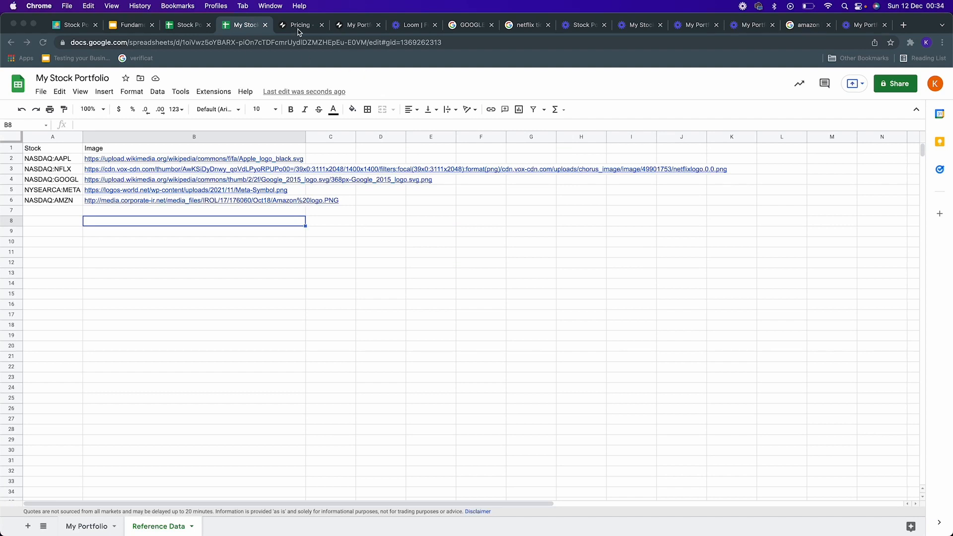
Step: Switch to the Glide app editor and view the Reference Data table's imported logo images
click(346, 29)
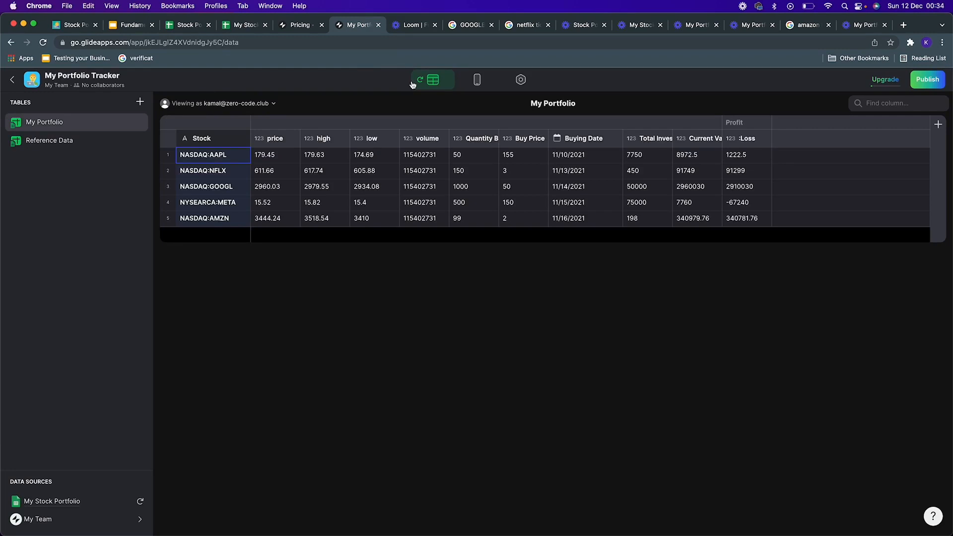
click(57, 141)
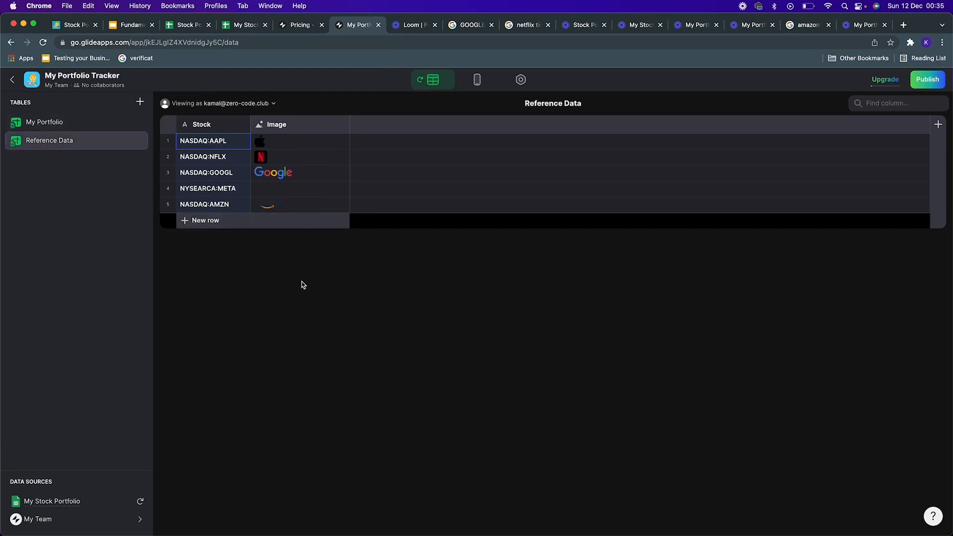
click(332, 193)
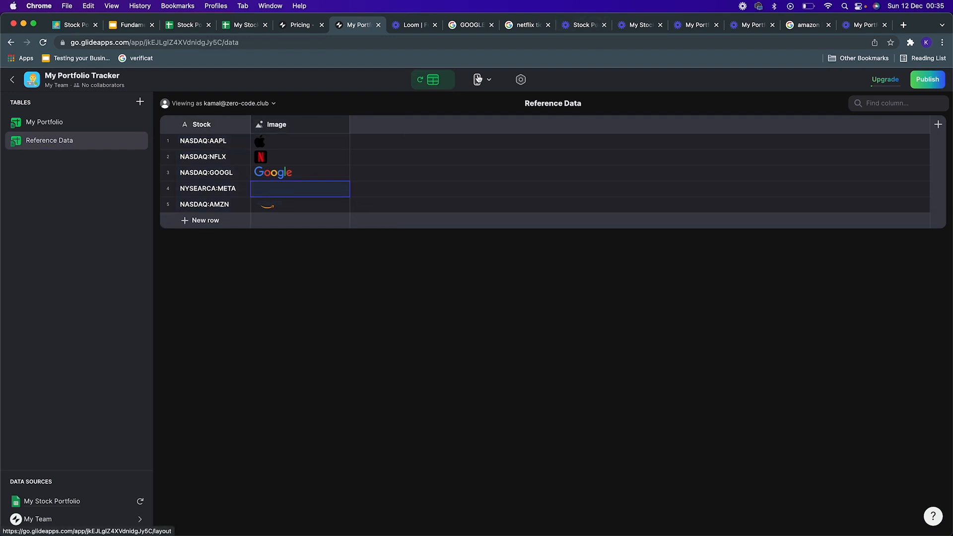
click(64, 125)
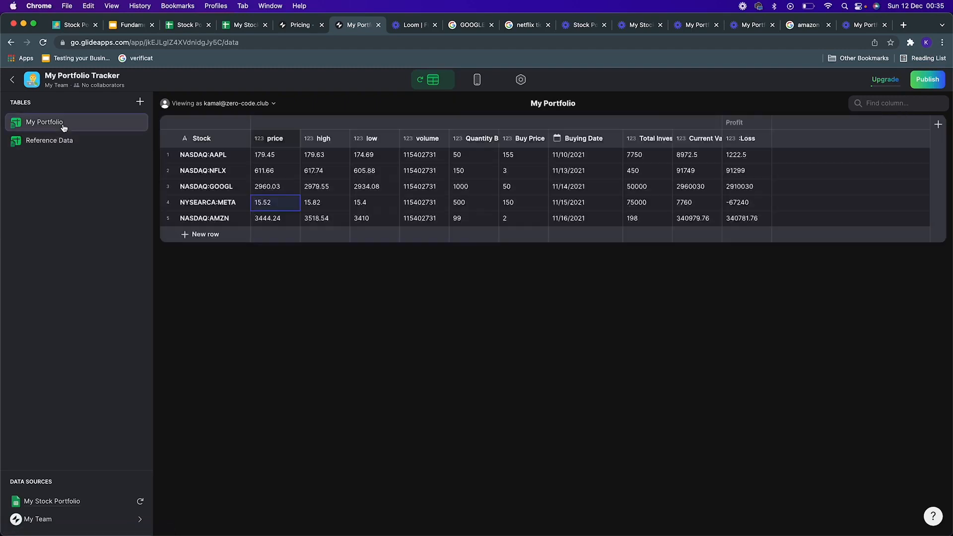
click(938, 124)
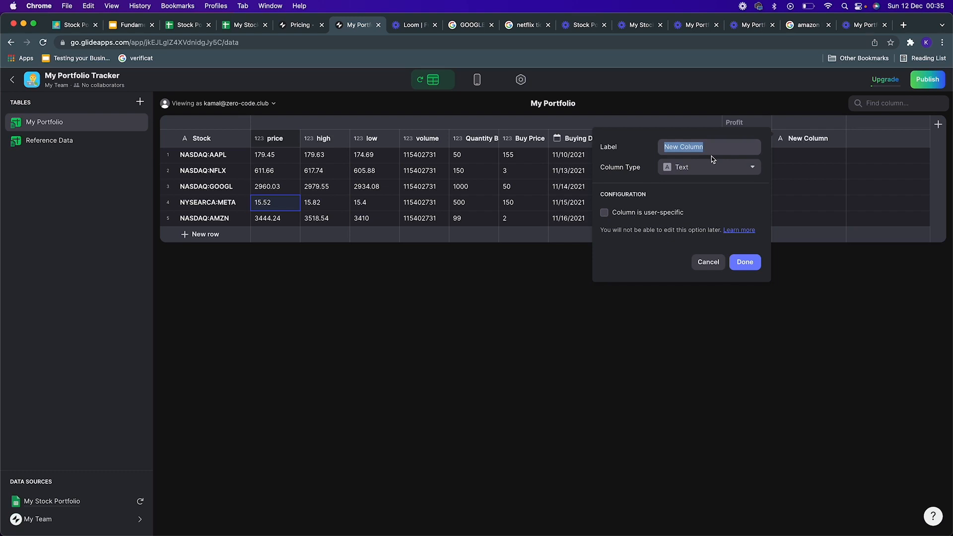
text(Reference)
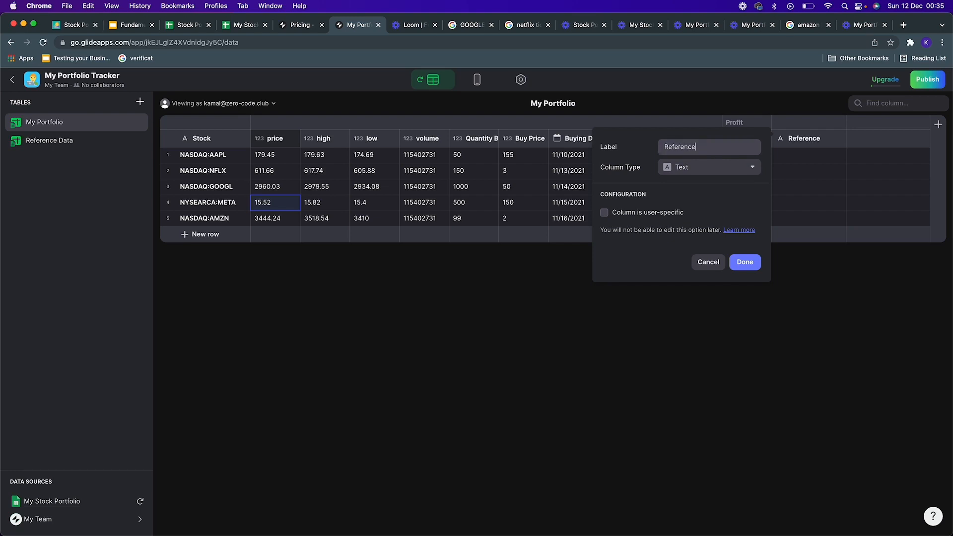
click(739, 171)
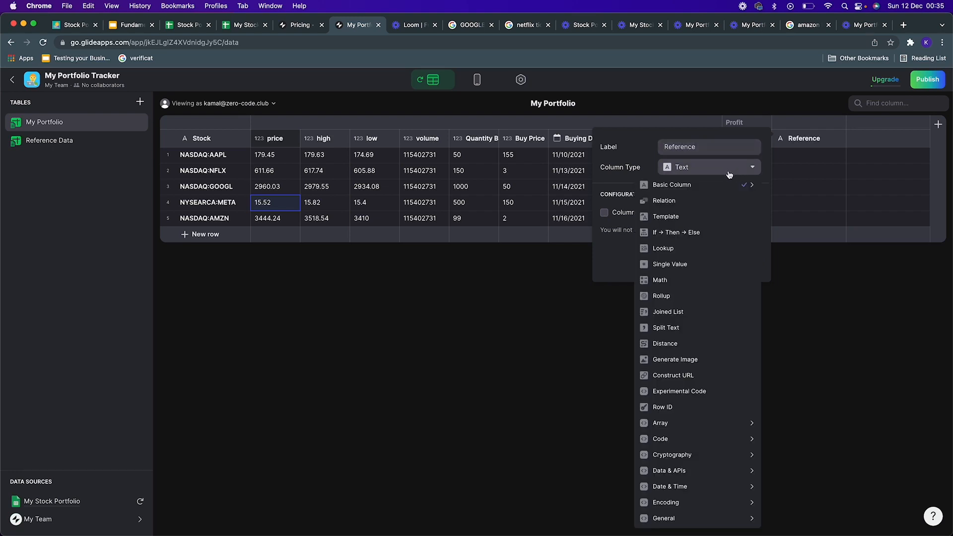
click(716, 201)
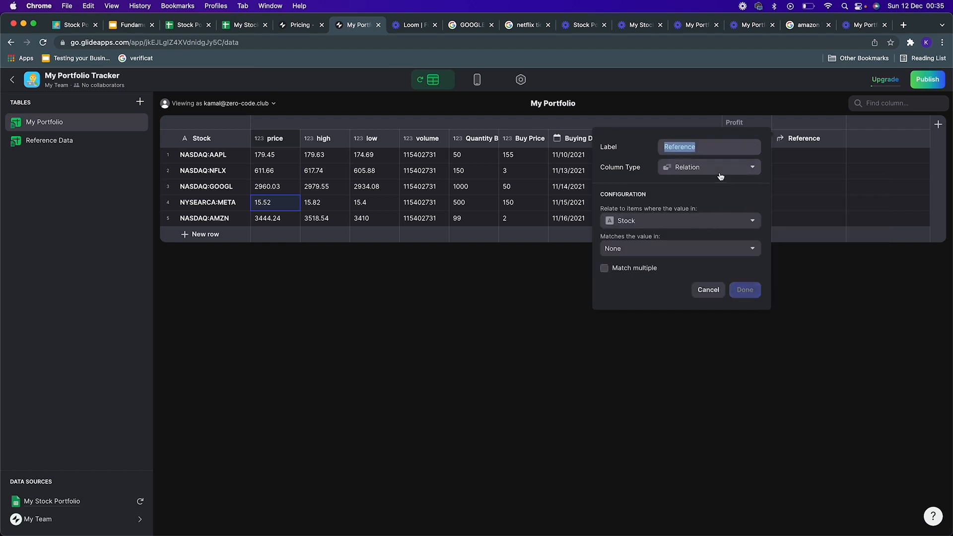
click(671, 225)
click(704, 205)
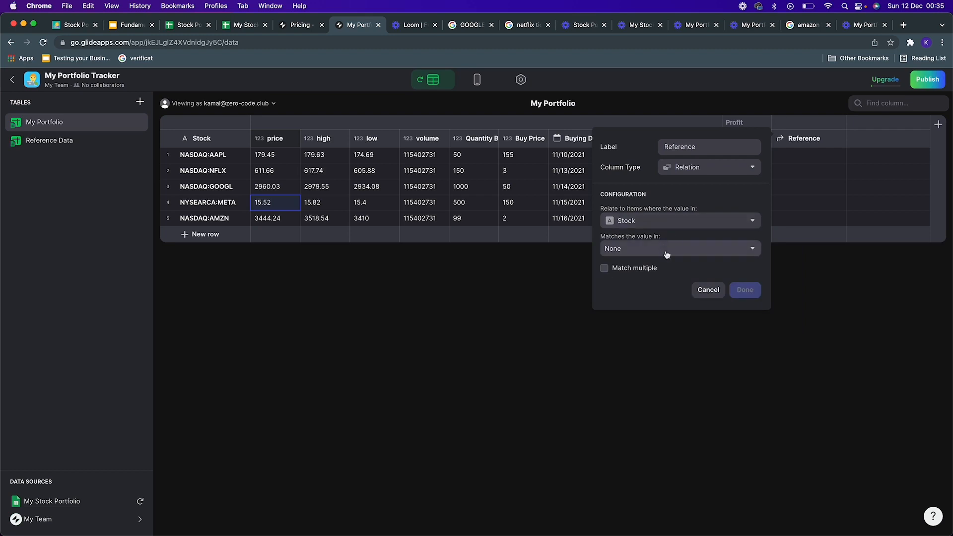
click(669, 250)
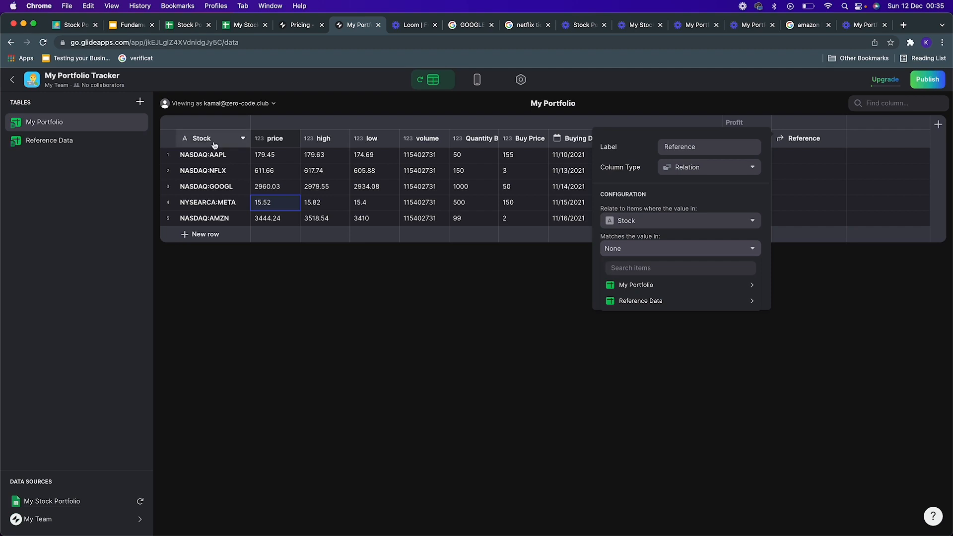
click(221, 157)
Step: Add a Relation column named Relation to My Portfolio, matching Stock to the Stock column in Reference Data
click(80, 144)
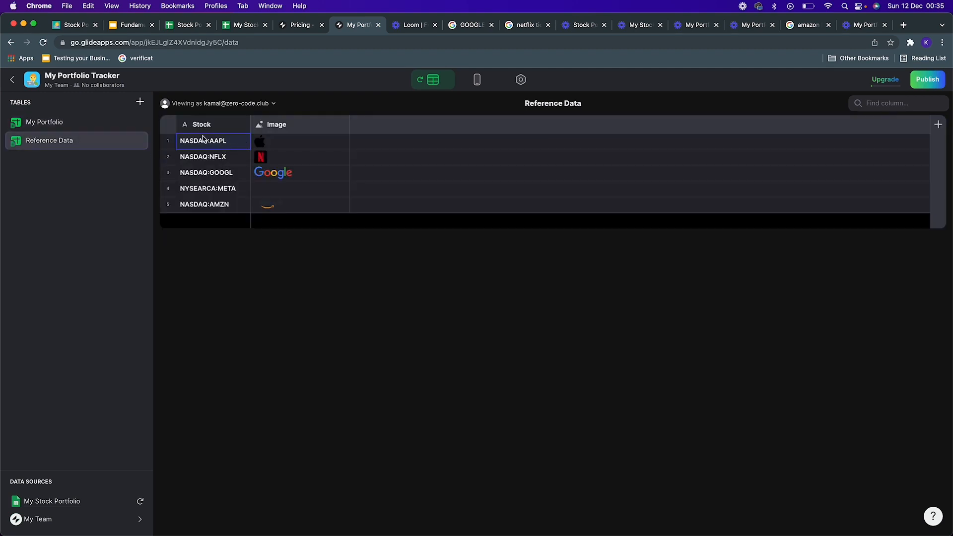
click(84, 121)
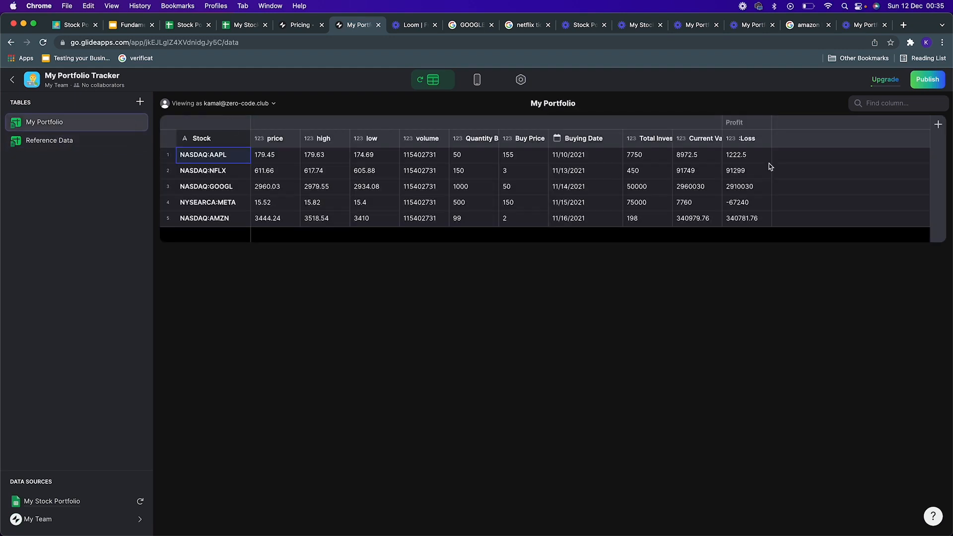
click(939, 125)
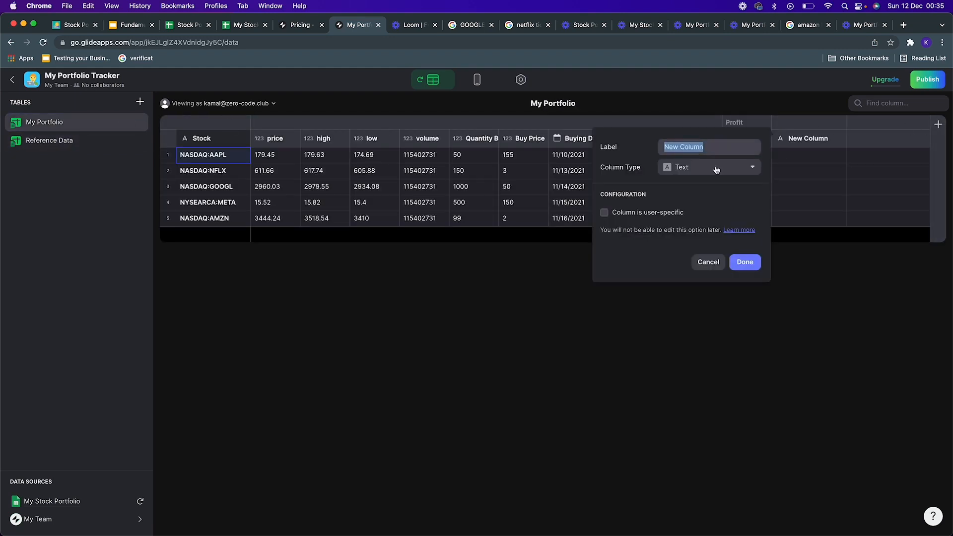
text(Rel)
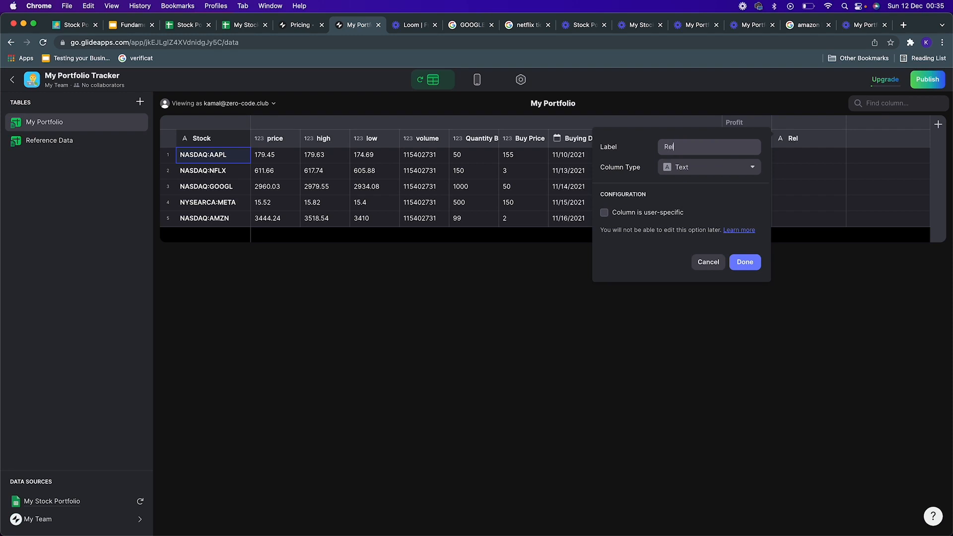
text(ation)
click(708, 168)
click(645, 200)
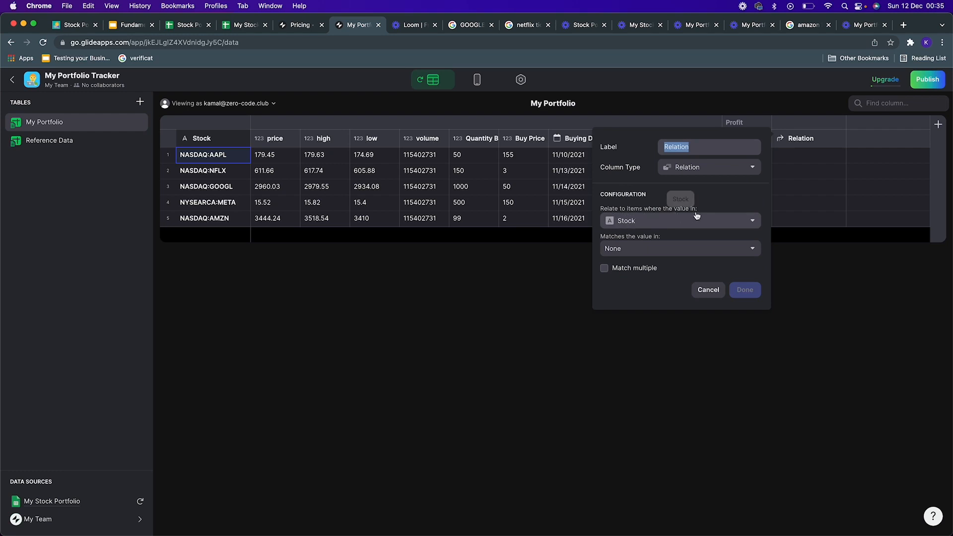
click(643, 249)
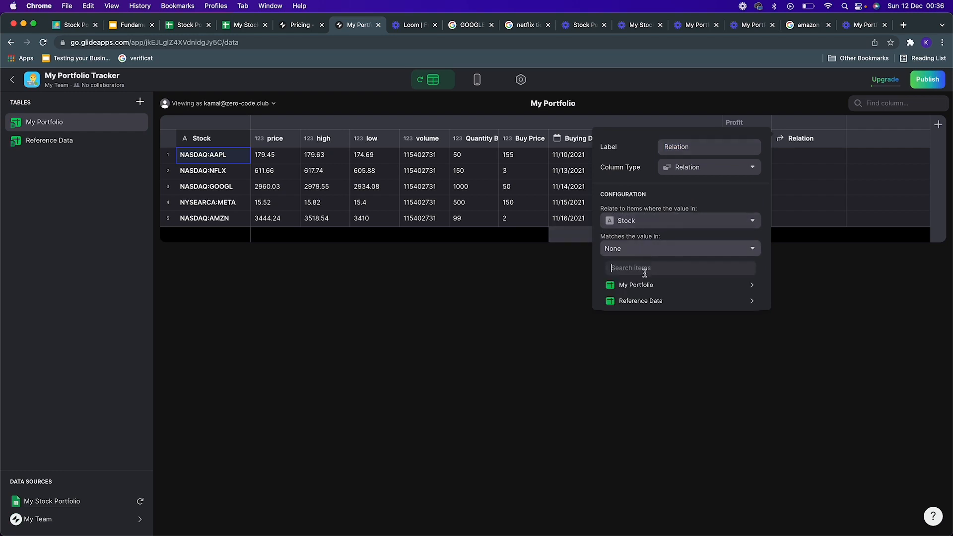
mouse_move(647, 295)
click(812, 301)
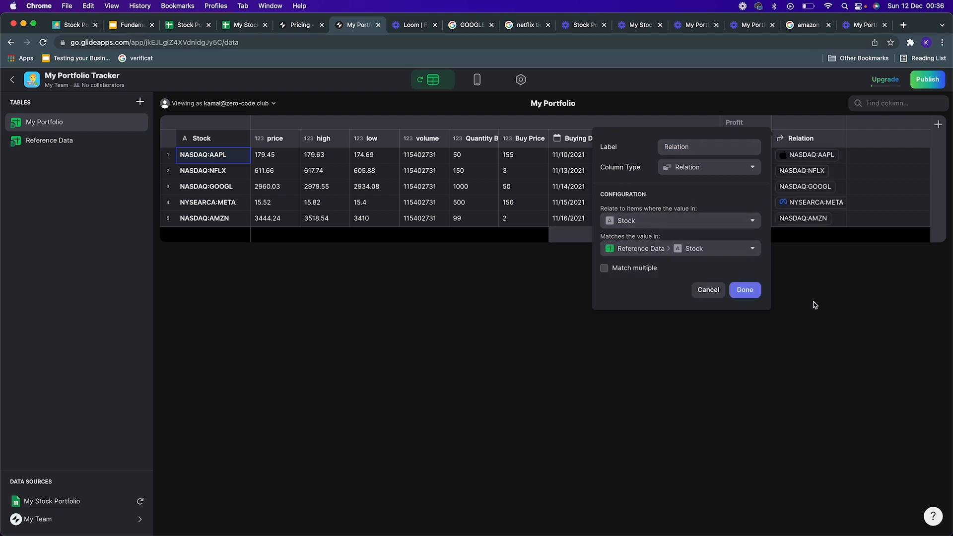
click(745, 292)
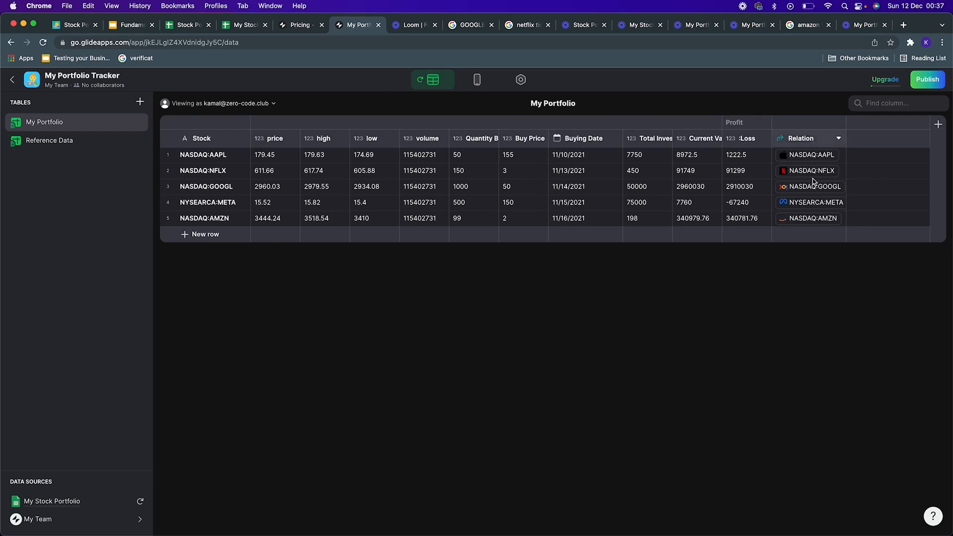
Step: Add a Lookup column named Image that pulls the Image value through the Relation column
click(939, 124)
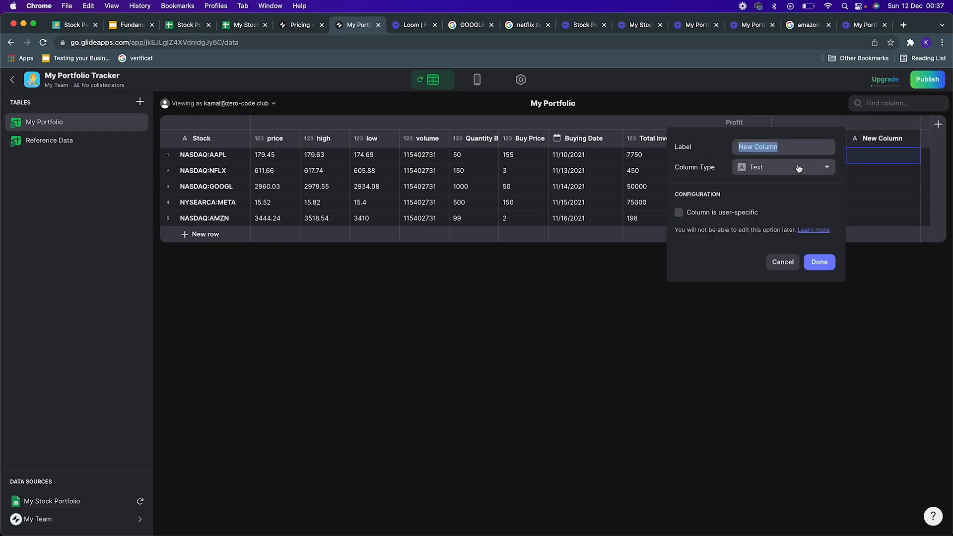
text(Image)
click(768, 172)
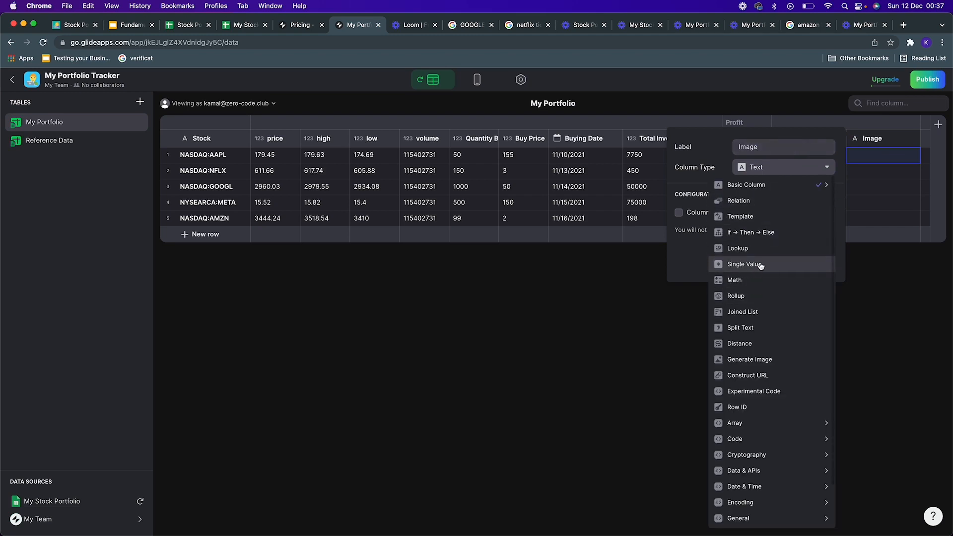
click(762, 247)
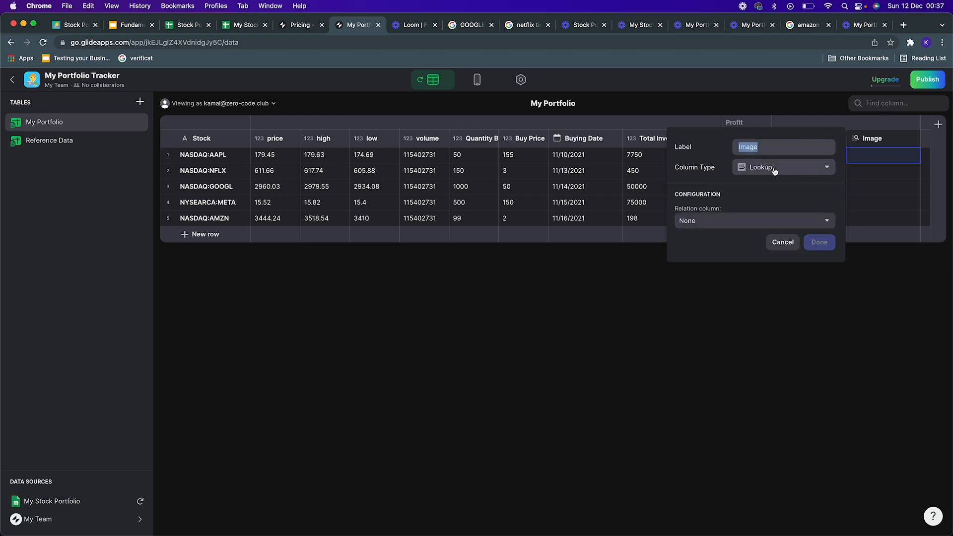
click(738, 220)
mouse_move(737, 258)
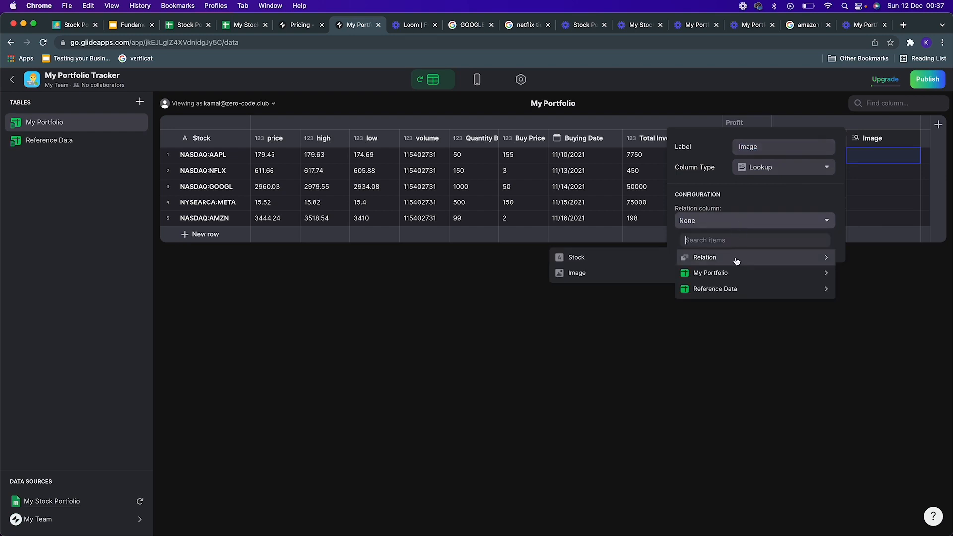
click(599, 273)
click(820, 242)
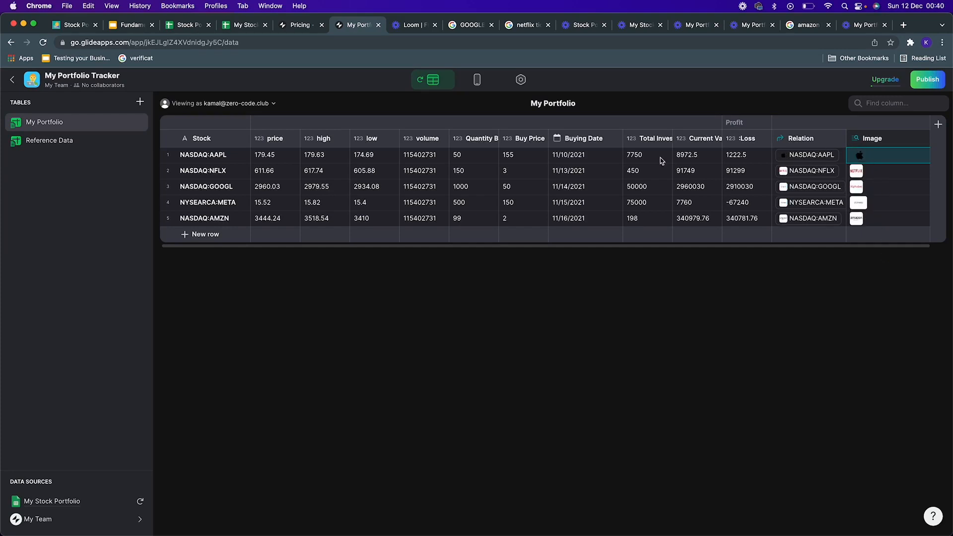
Step: In the app layout, set the portfolio list's item image to the Image column
click(477, 79)
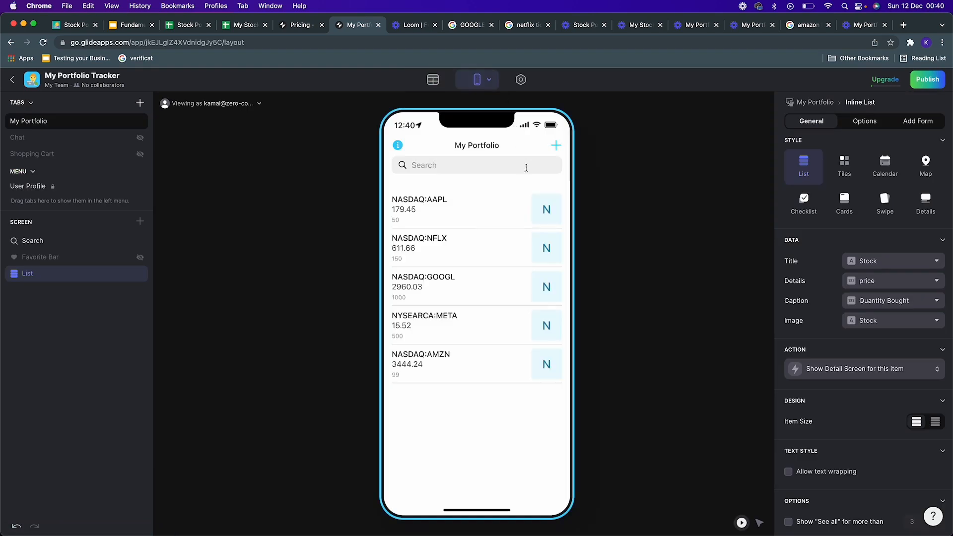
click(554, 212)
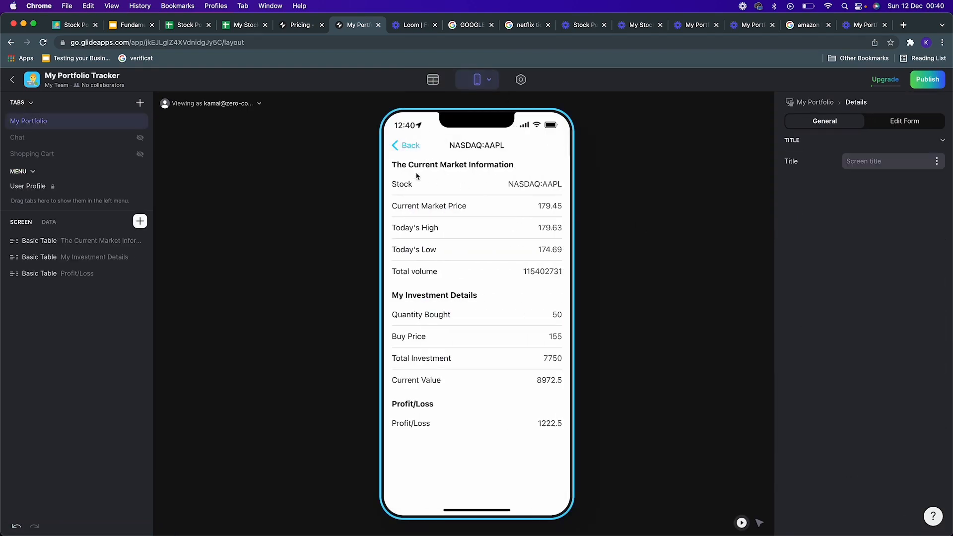
click(410, 146)
click(879, 330)
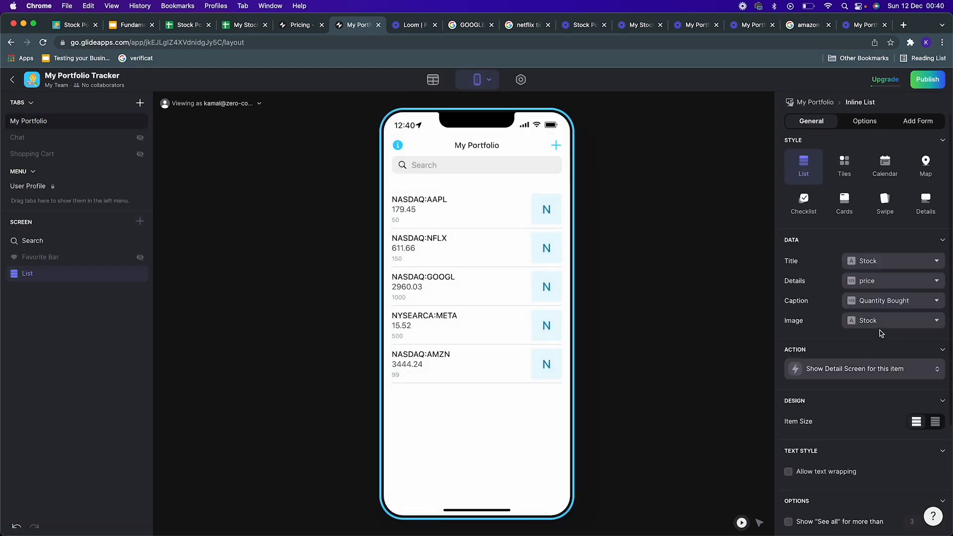
click(895, 325)
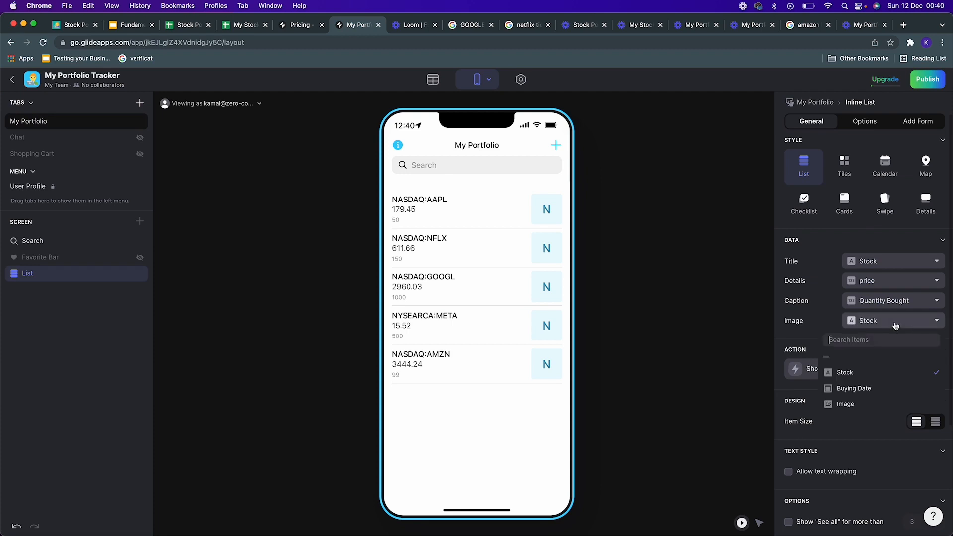
click(886, 408)
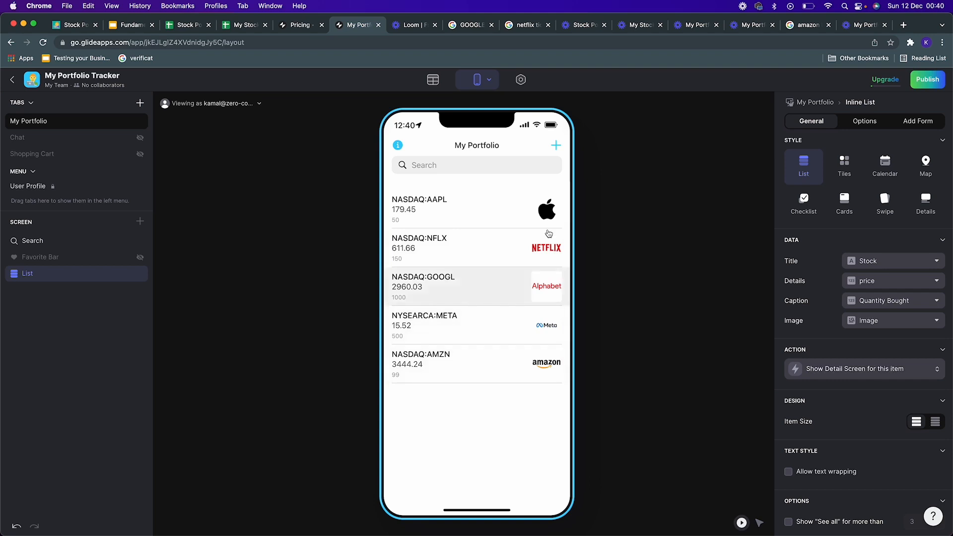
Step: Open a stock's detail screen and insert an Image component showing the Image column
click(527, 221)
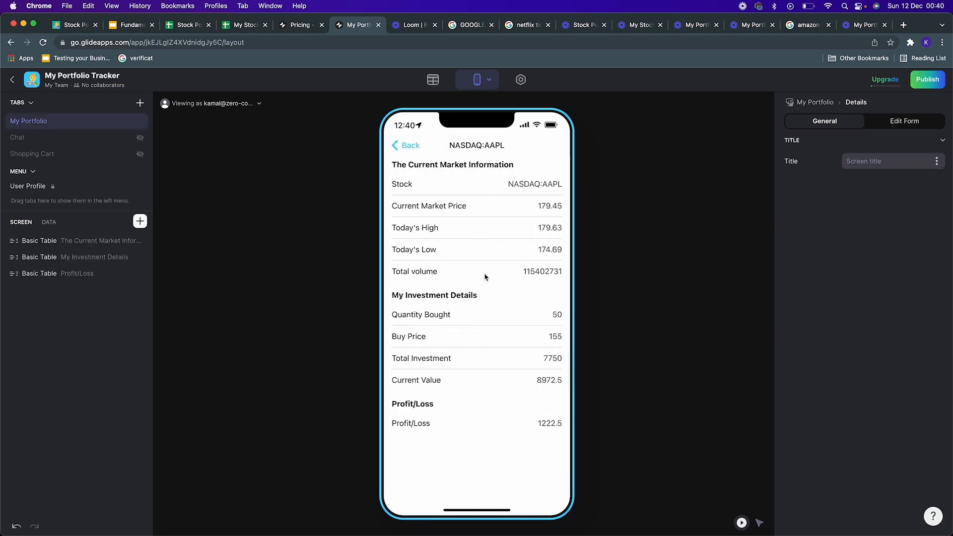
click(141, 221)
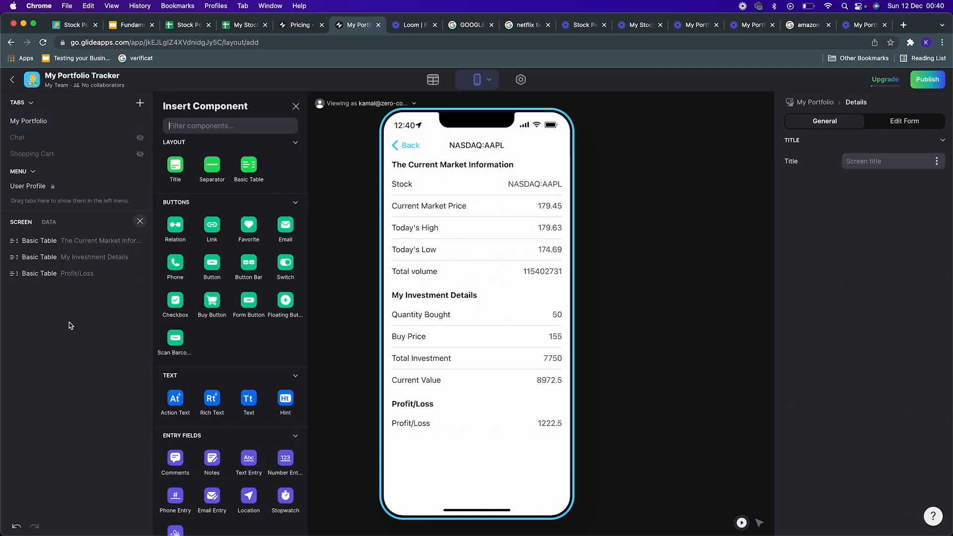
scroll(208, 298, down, 3)
scroll(194, 304, down, 6)
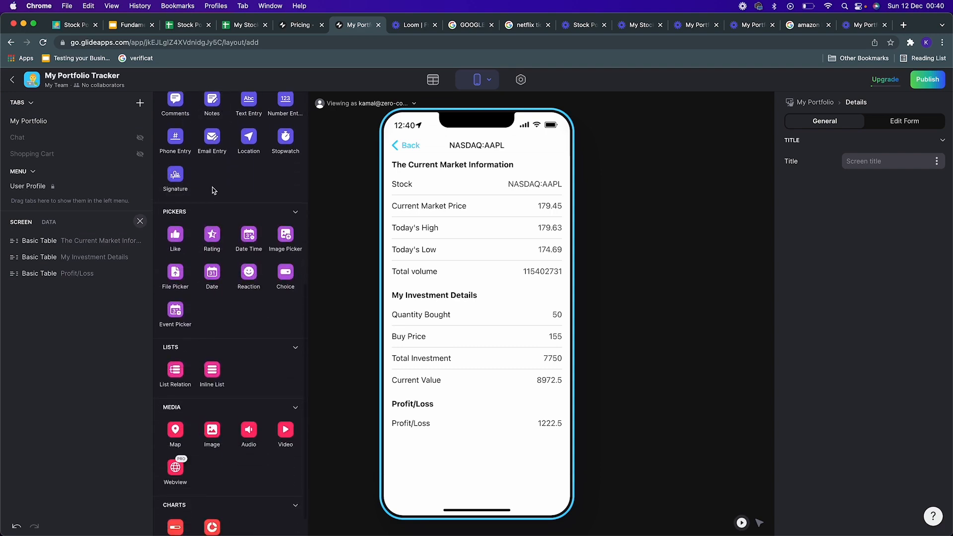
scroll(211, 149, up, 10)
click(209, 128)
text(image)
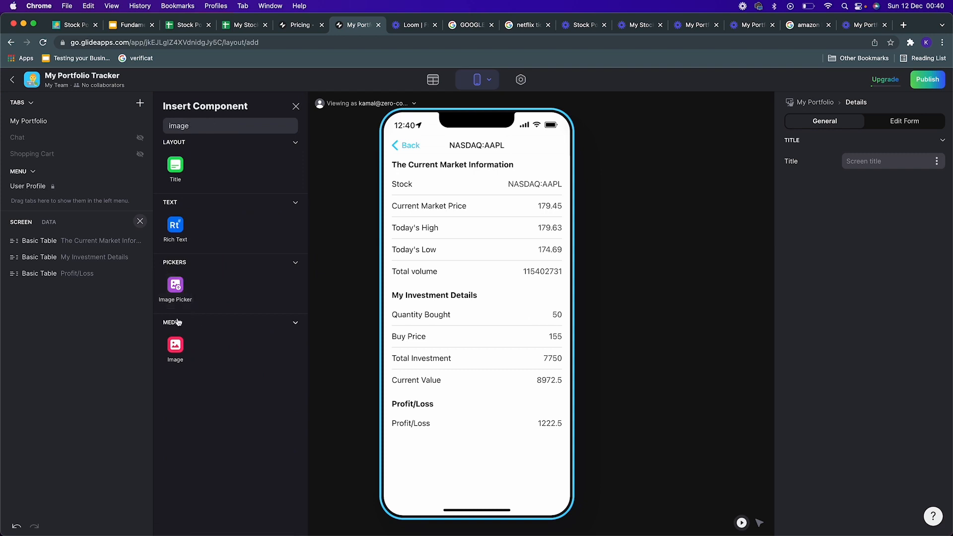
click(175, 345)
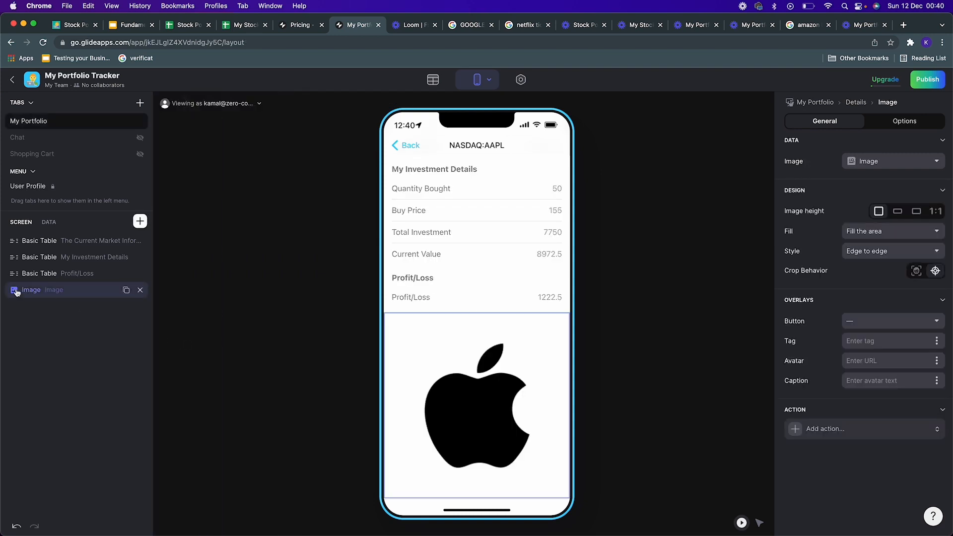
Step: Move the Image component to the top of the detail screen and reopen the stock to check it
drag(19, 291, 19, 242)
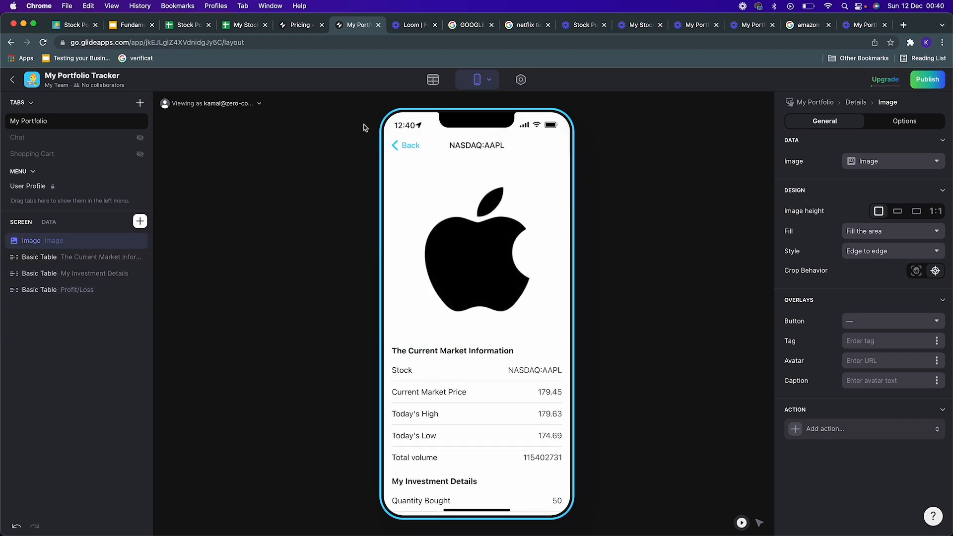
click(410, 145)
click(528, 210)
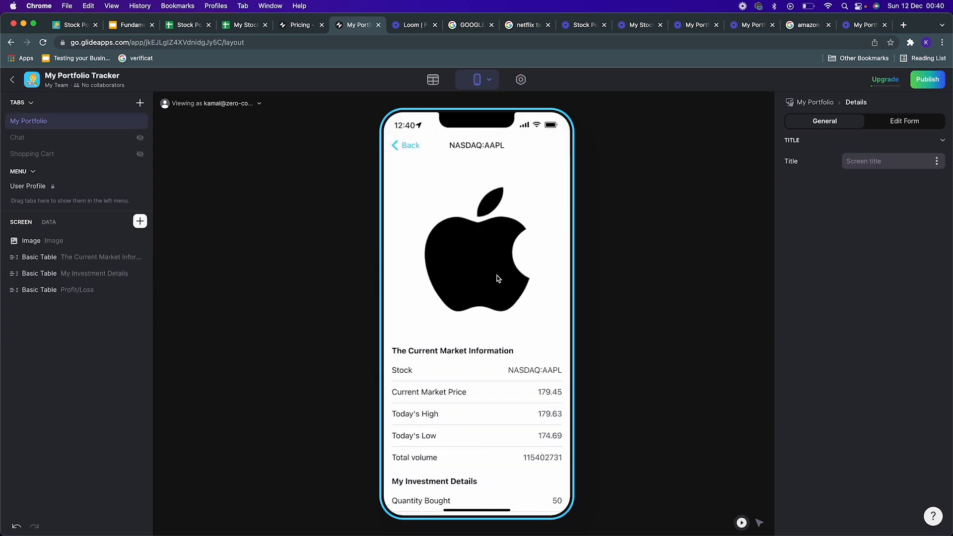
Step: Review the Apple stock detail screen and open the new item form's Stock entry field
scroll(497, 278, down, 3)
scroll(498, 278, up, 3)
scroll(485, 372, down, 3)
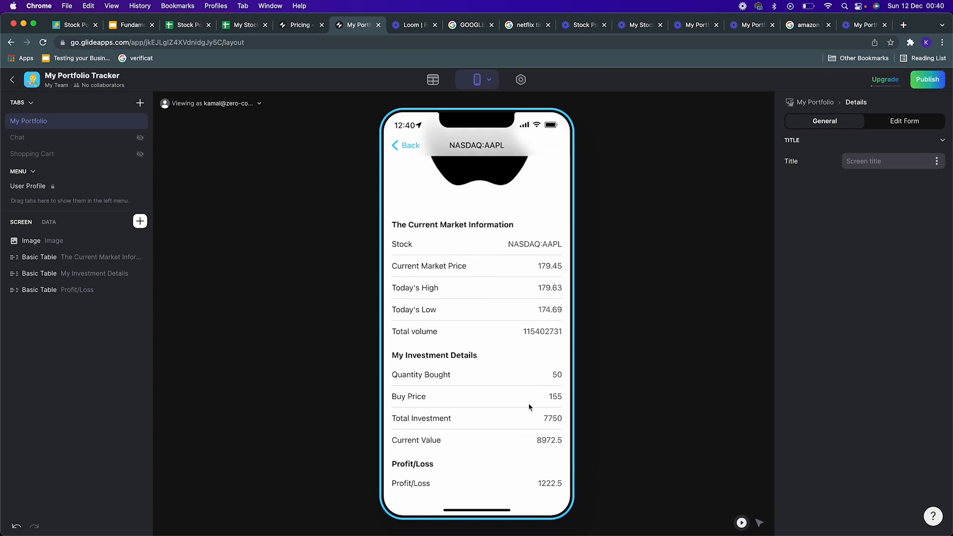
click(410, 146)
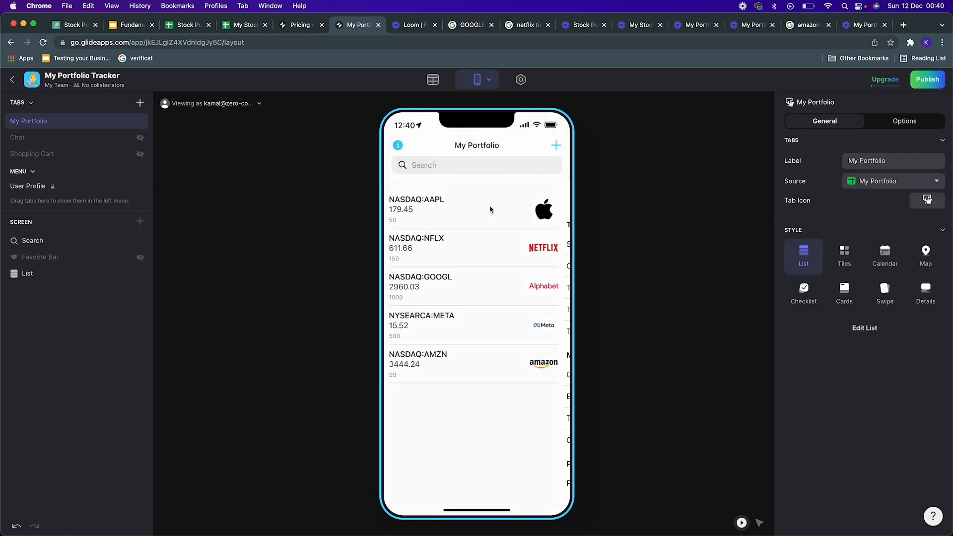
click(554, 145)
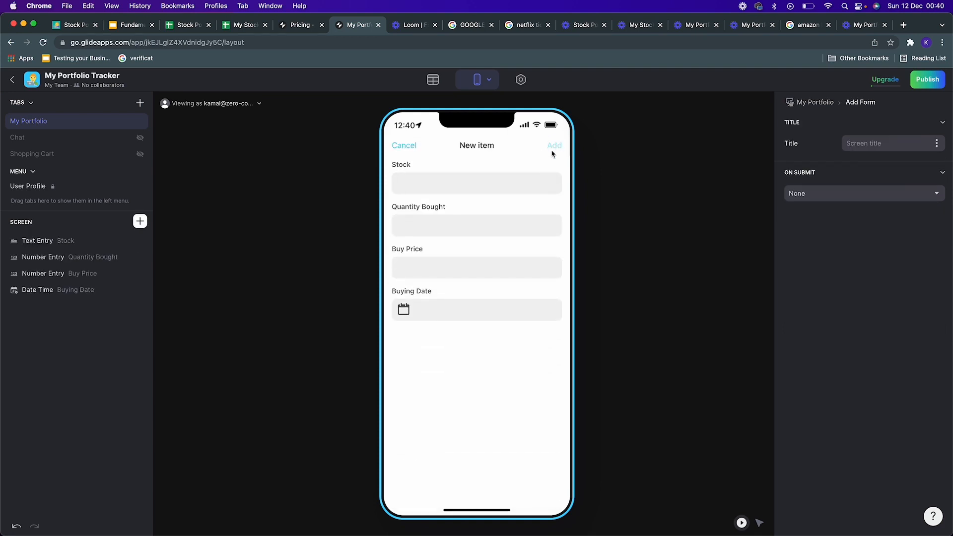
click(466, 188)
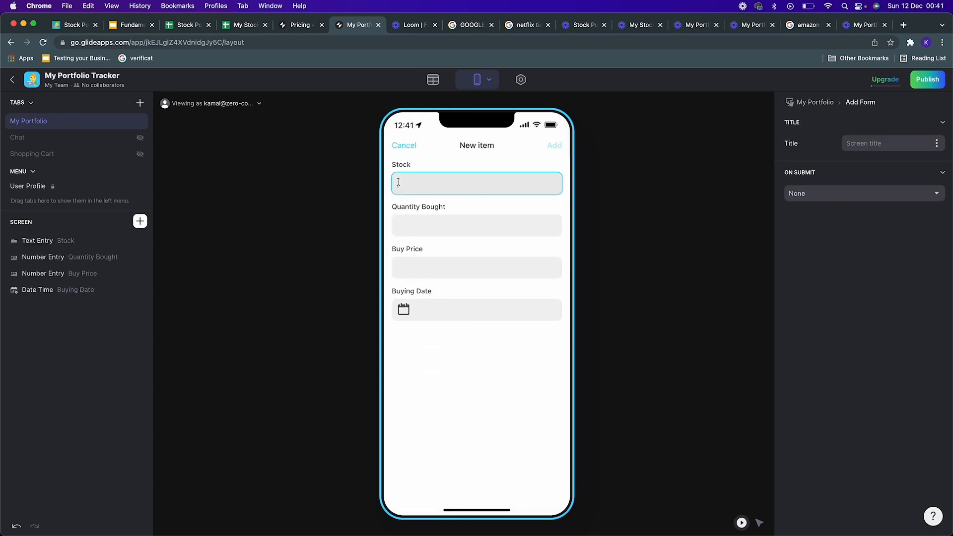
Step: Replace the Stock text entry in the add form with a Choice component placed at the top of the form
click(199, 239)
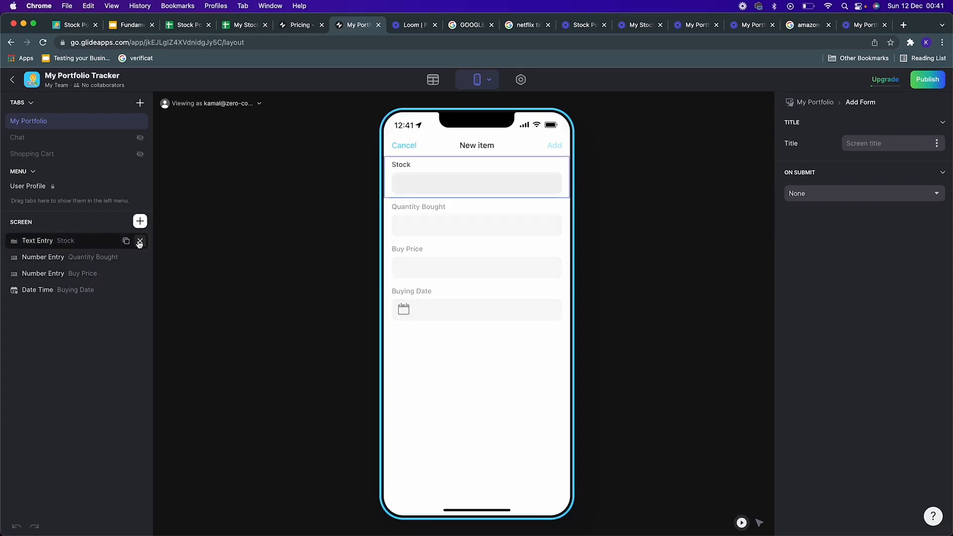
click(141, 241)
click(140, 221)
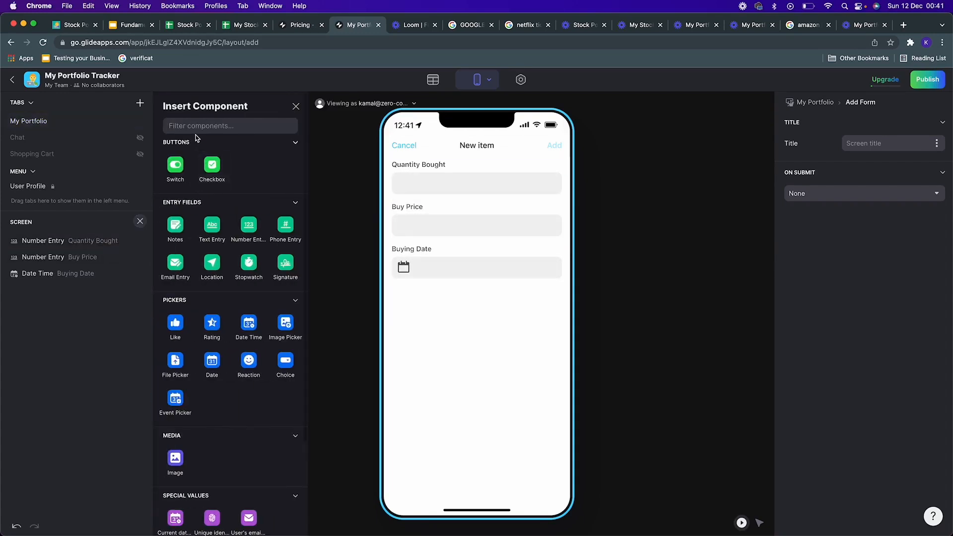
text(choic)
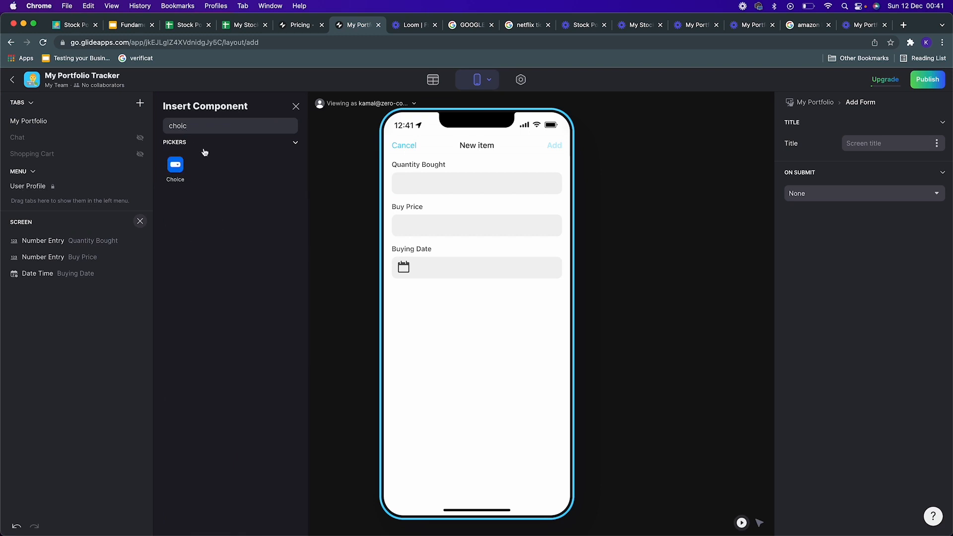
click(175, 164)
drag(30, 289, 36, 240)
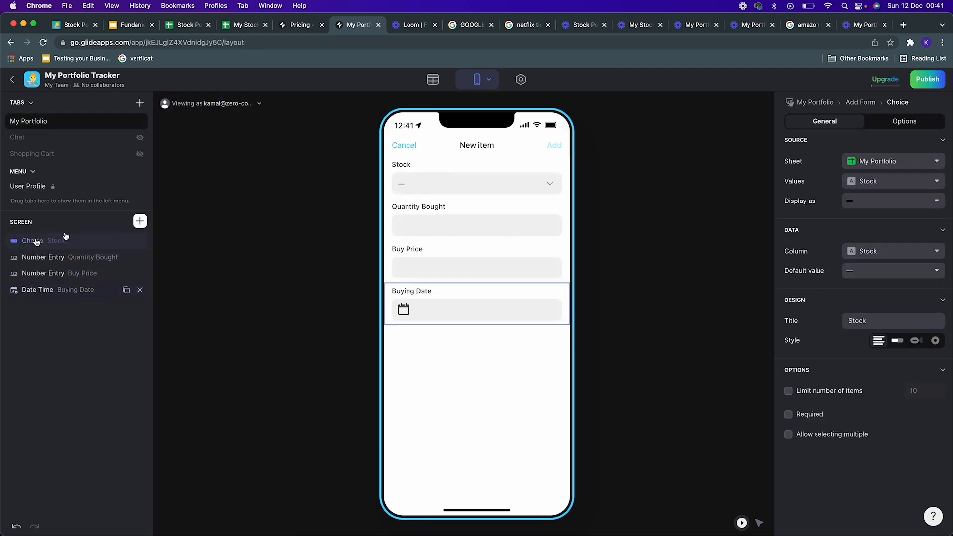
Step: Configure the Choice component to use the Reference Data sheet, with Stock as both its values and display
click(497, 189)
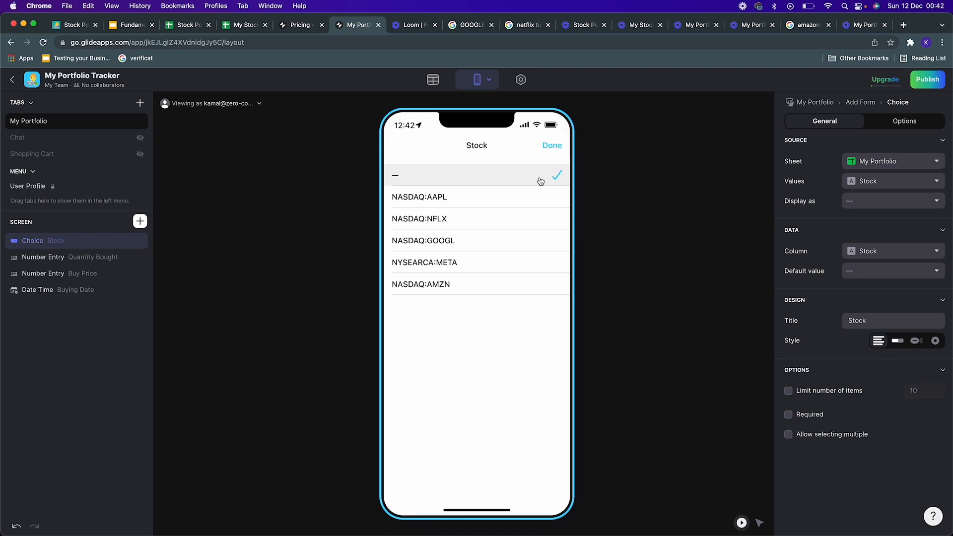
click(553, 145)
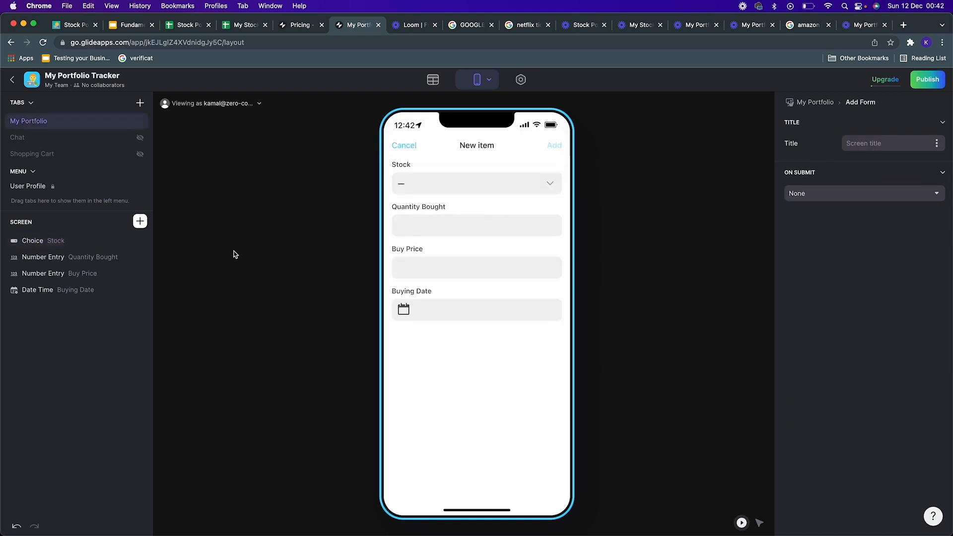
click(85, 289)
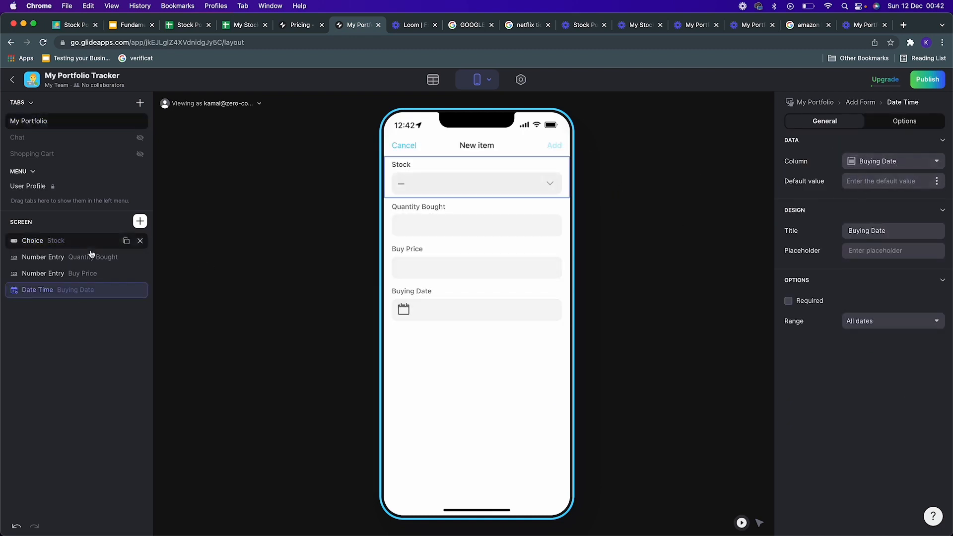
click(73, 240)
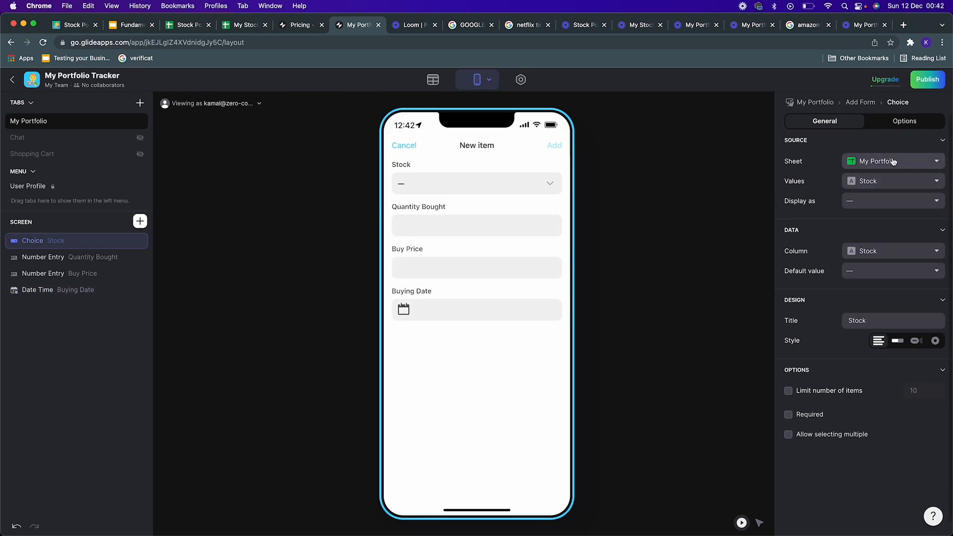
click(893, 161)
click(870, 213)
click(852, 199)
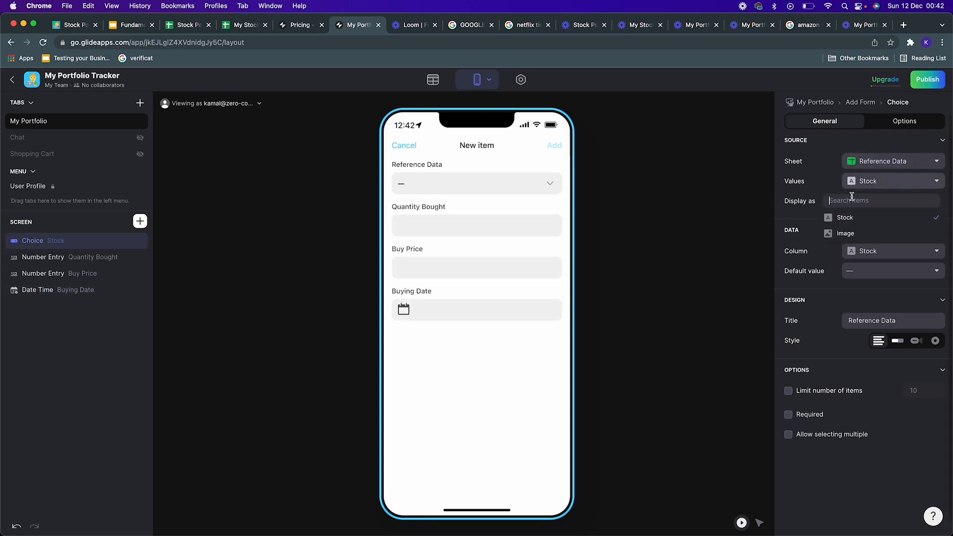
click(833, 173)
click(890, 184)
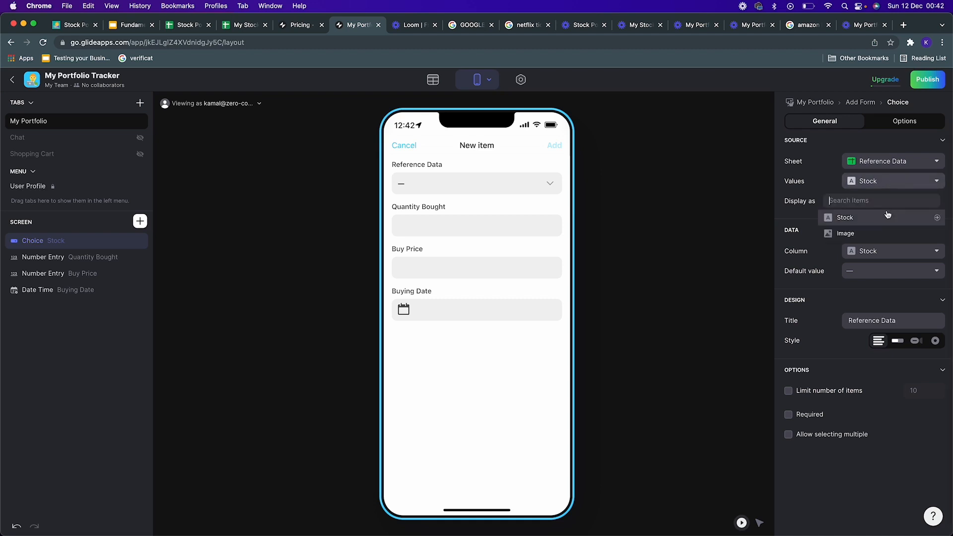
click(882, 219)
click(868, 205)
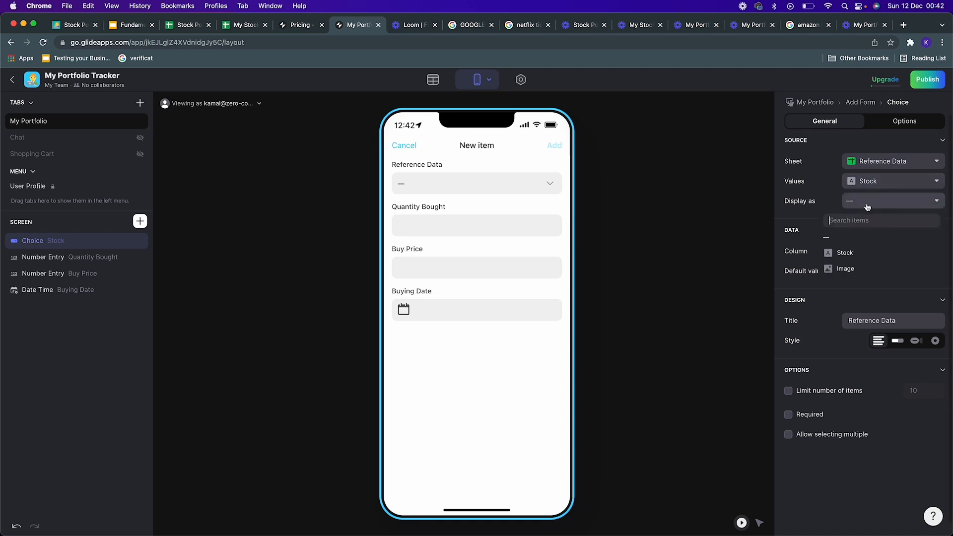
click(868, 258)
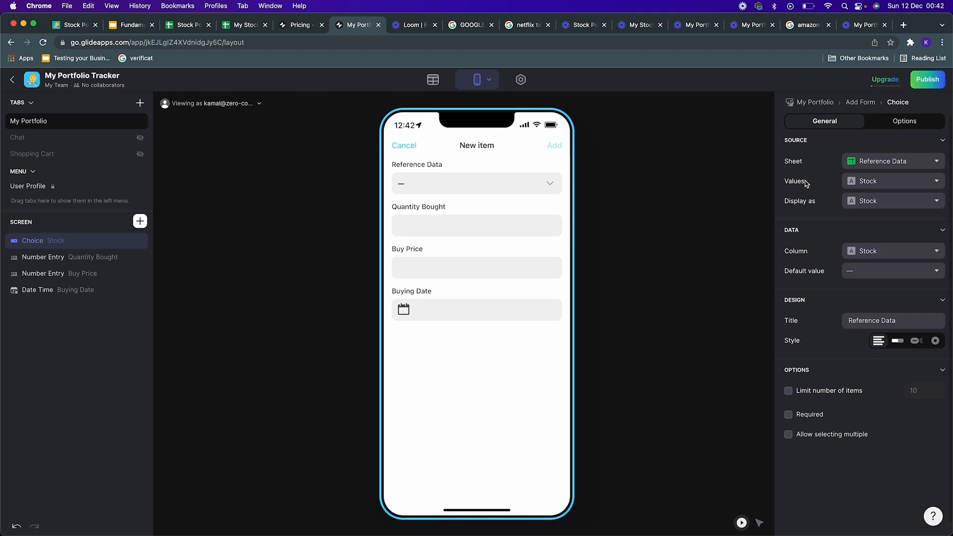
Step: Set the Choice component's default value to NASDAQ:AAPL and close the new item form
click(869, 276)
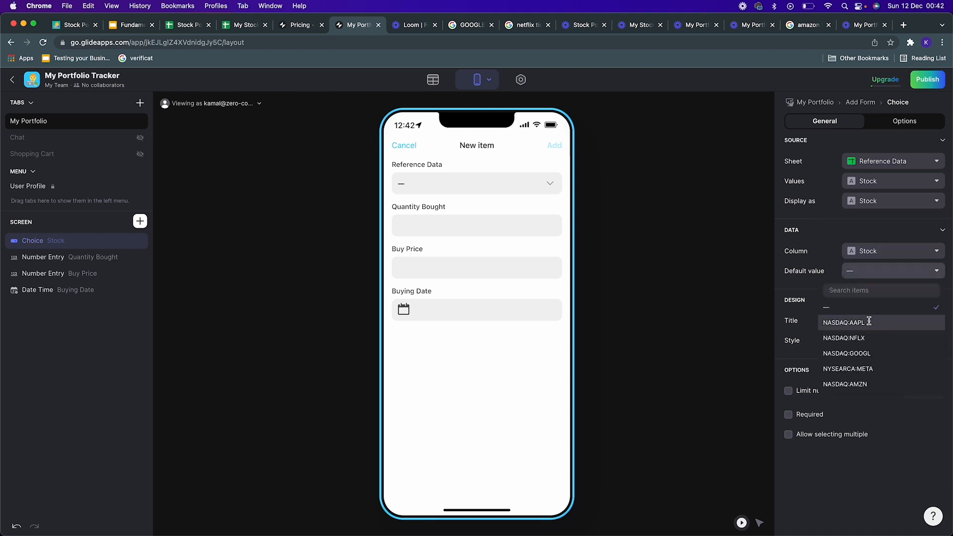
click(869, 322)
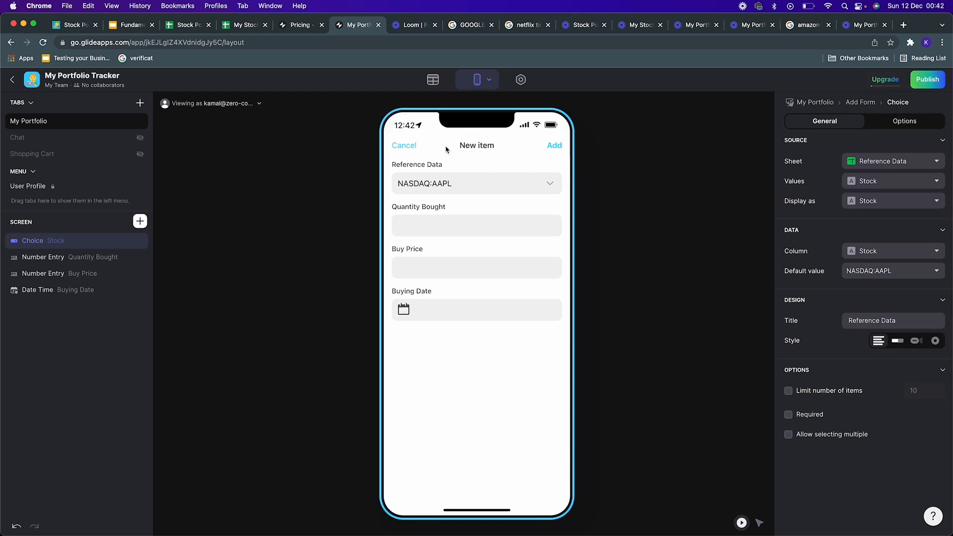
click(409, 147)
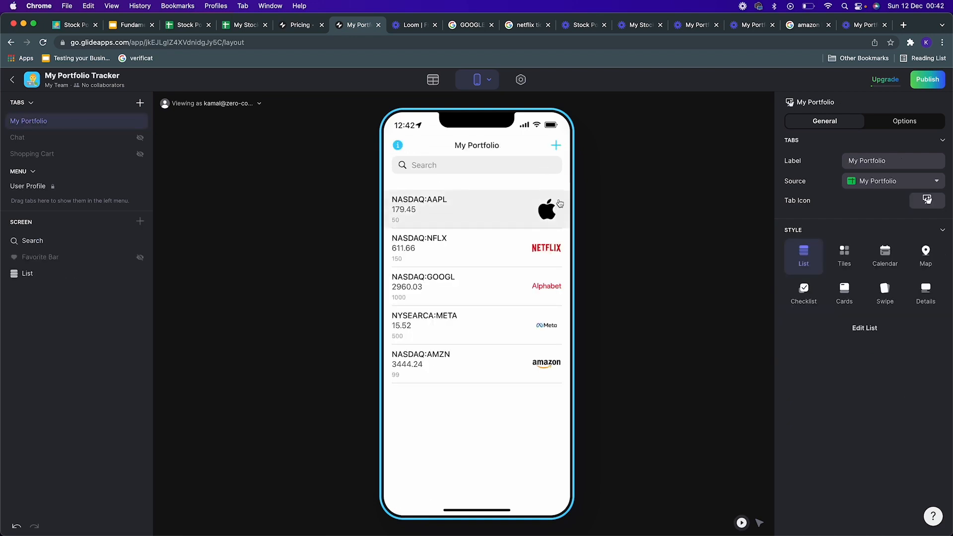
Step: Publish the app and copy its app link
click(923, 85)
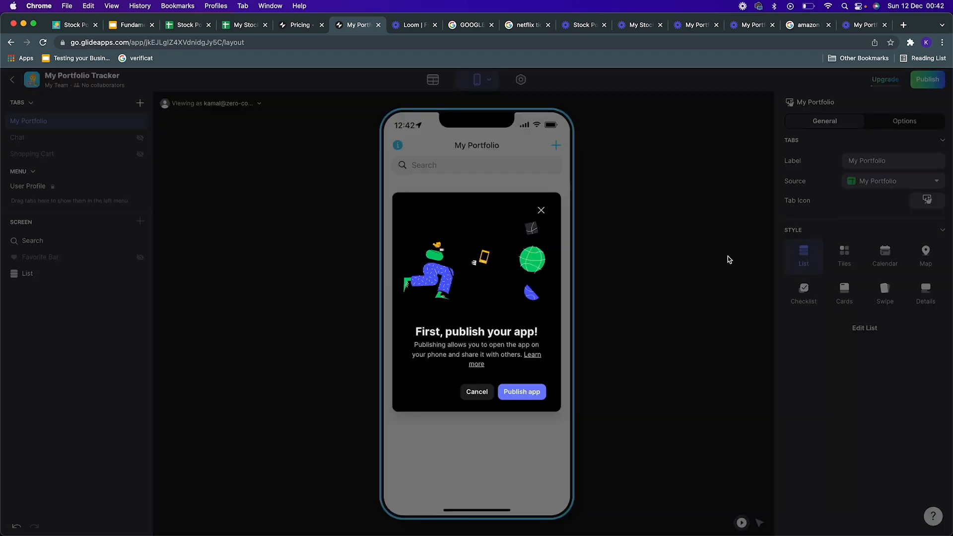
click(525, 396)
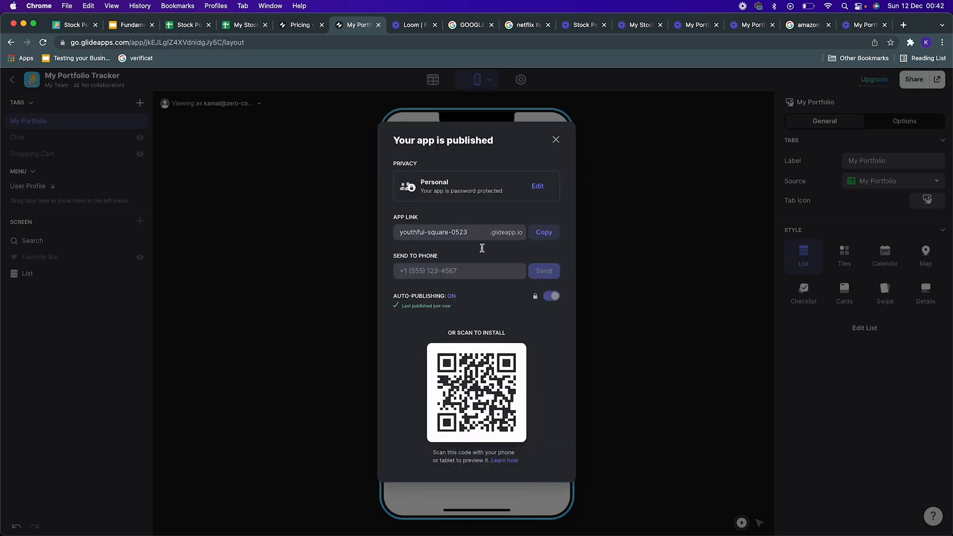
click(543, 232)
Step: Open the copied app link in a new browser tab
click(904, 24)
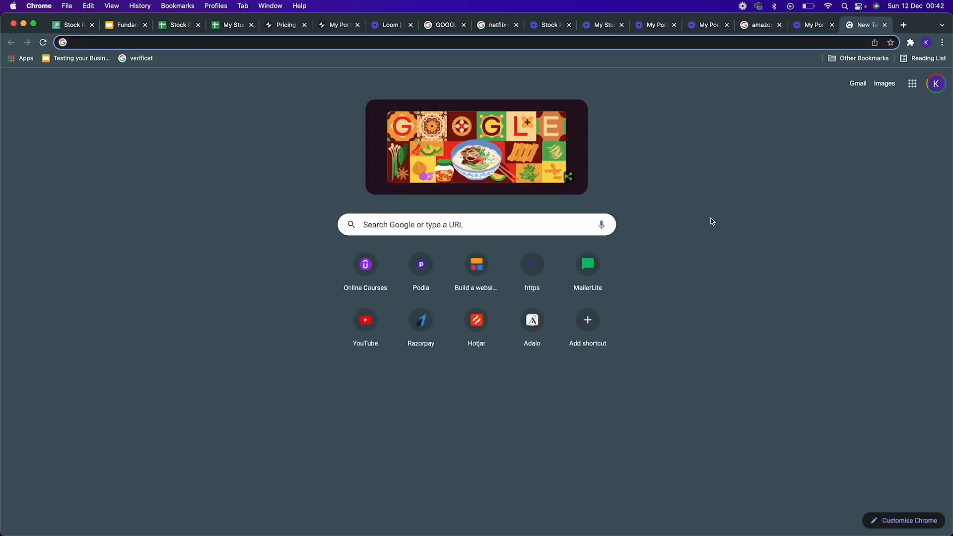
key(super+v)
key(Return)
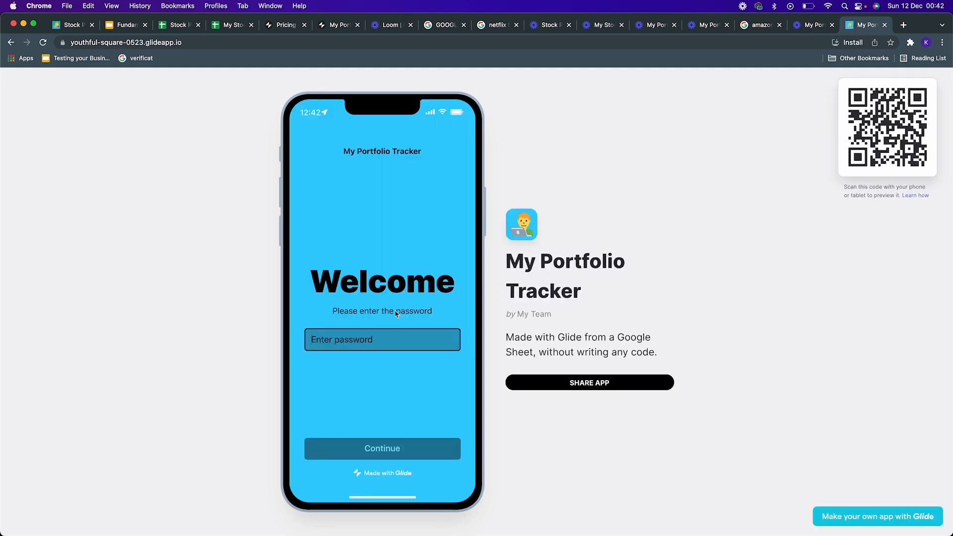
Step: Enter the app password and continue into the published app
click(379, 339)
text(•••)
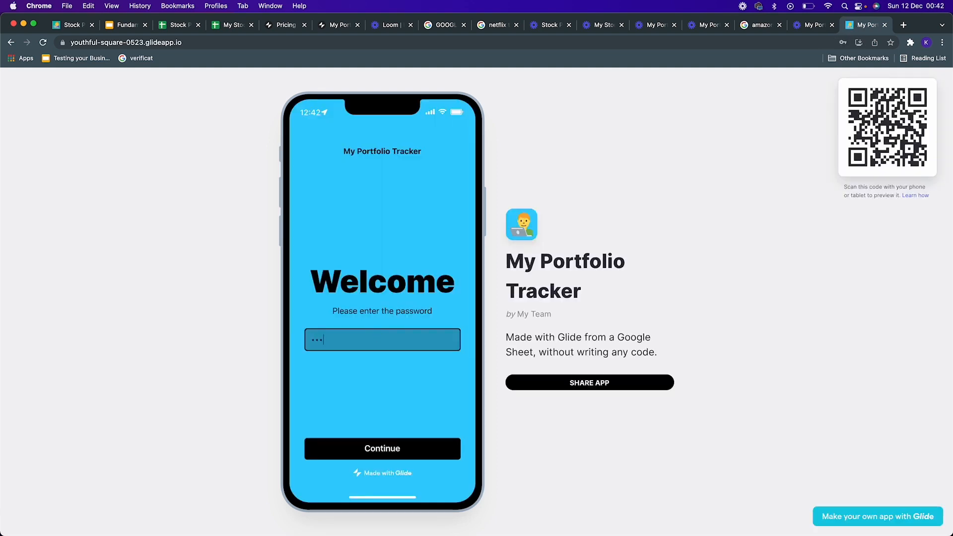
text(•••)
click(397, 448)
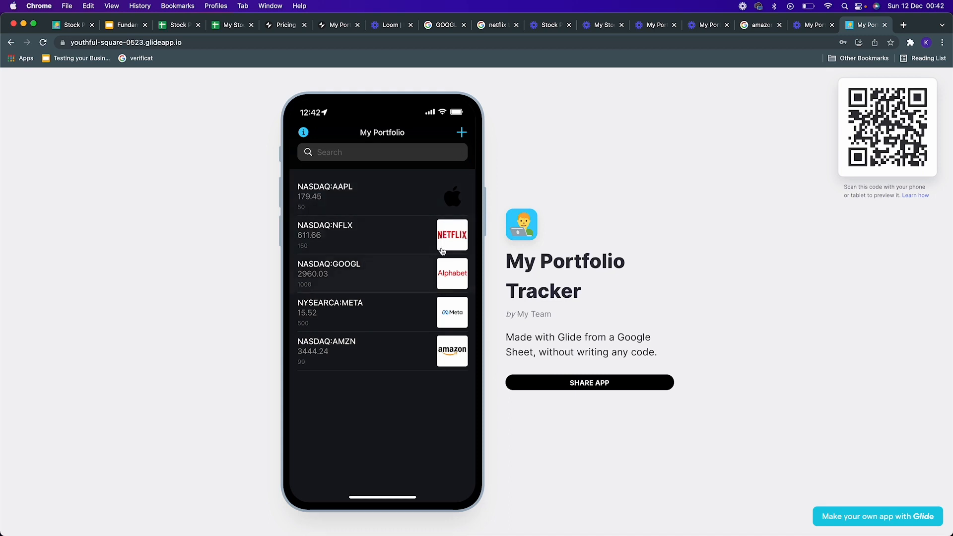
Step: Start a new portfolio item for NYSEARCA:META with quantity bought 50 and buy price 3456
click(463, 134)
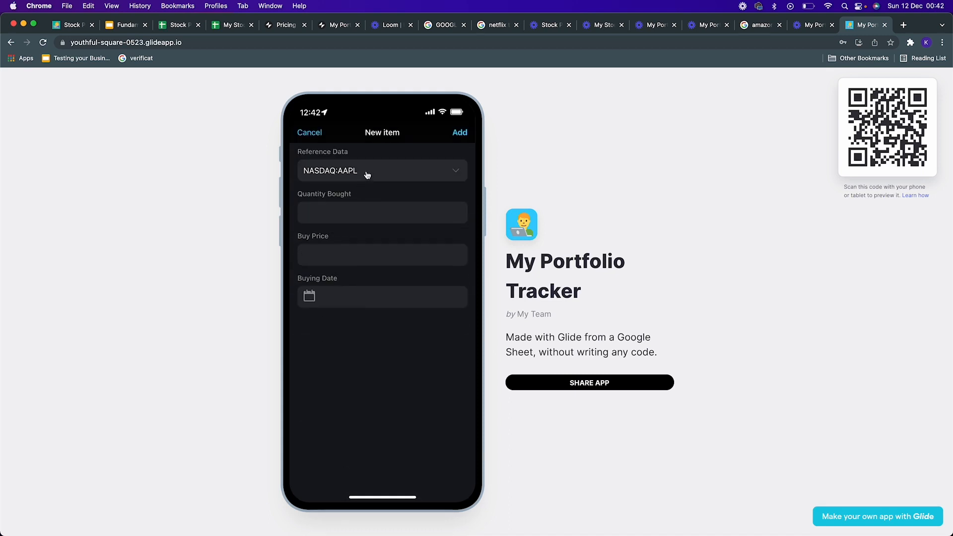
click(367, 174)
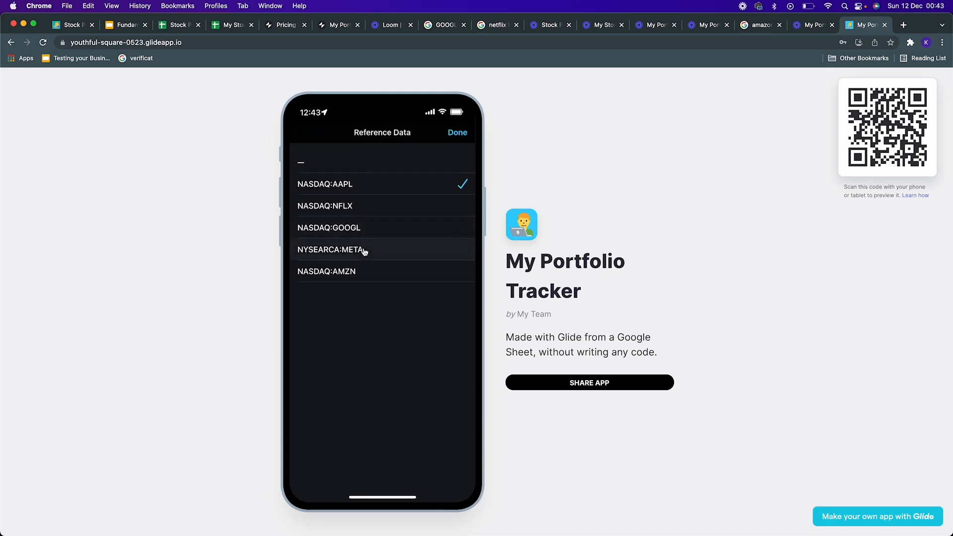
click(366, 249)
click(376, 212)
text(50)
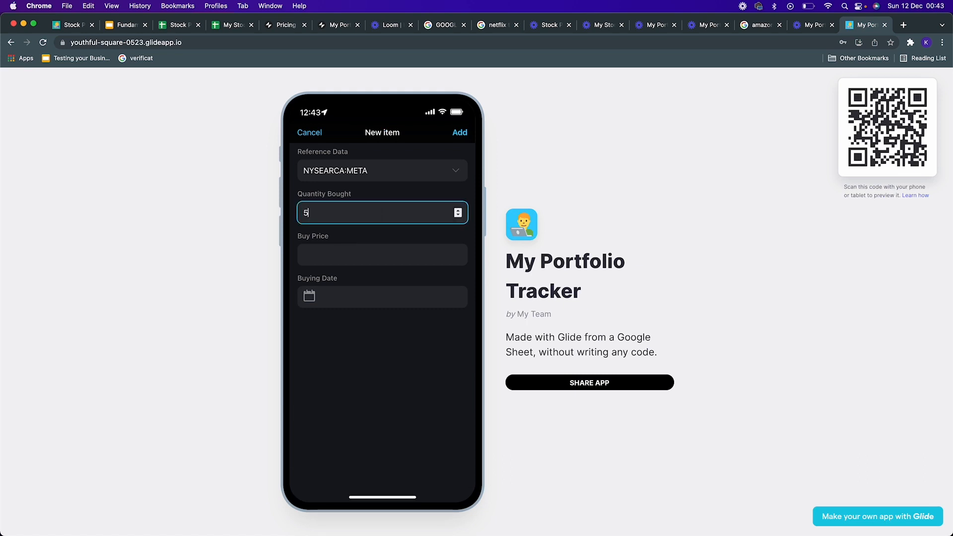
click(366, 255)
text(3456)
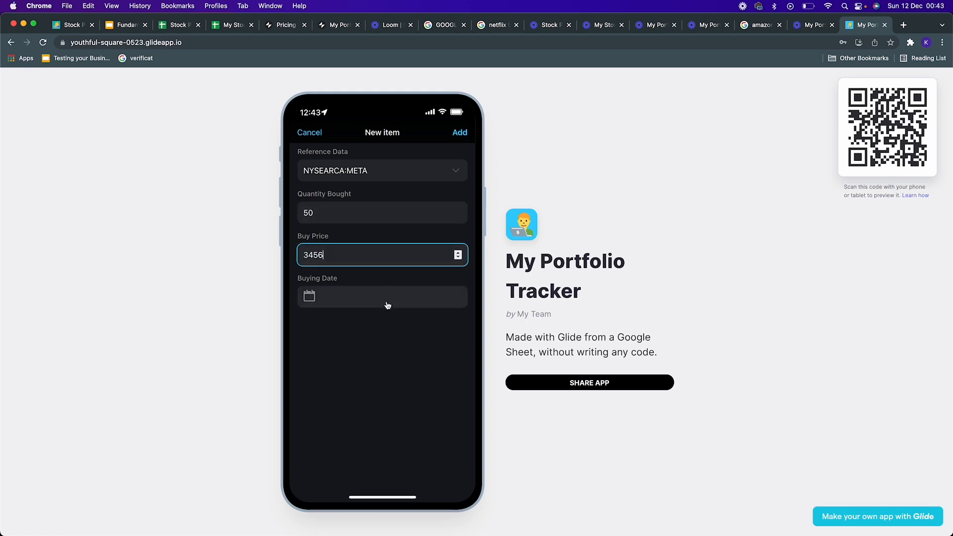
Step: Set the buying date to 4 December 2021 and add the new item
click(388, 305)
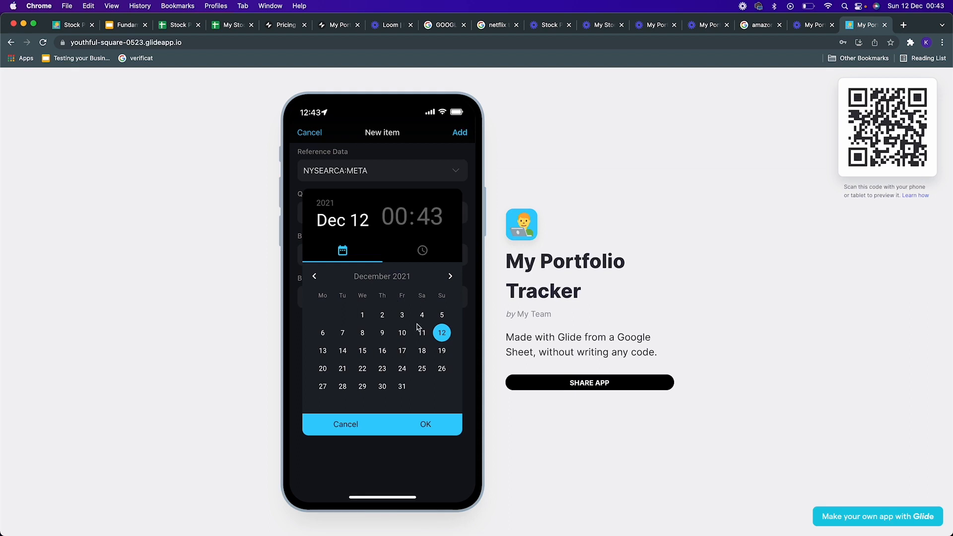
click(417, 317)
click(425, 422)
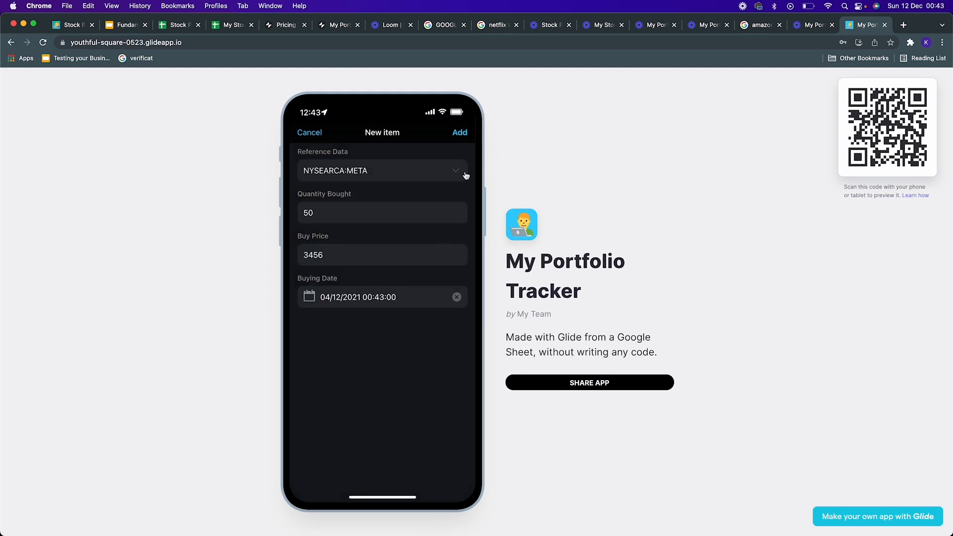
click(460, 133)
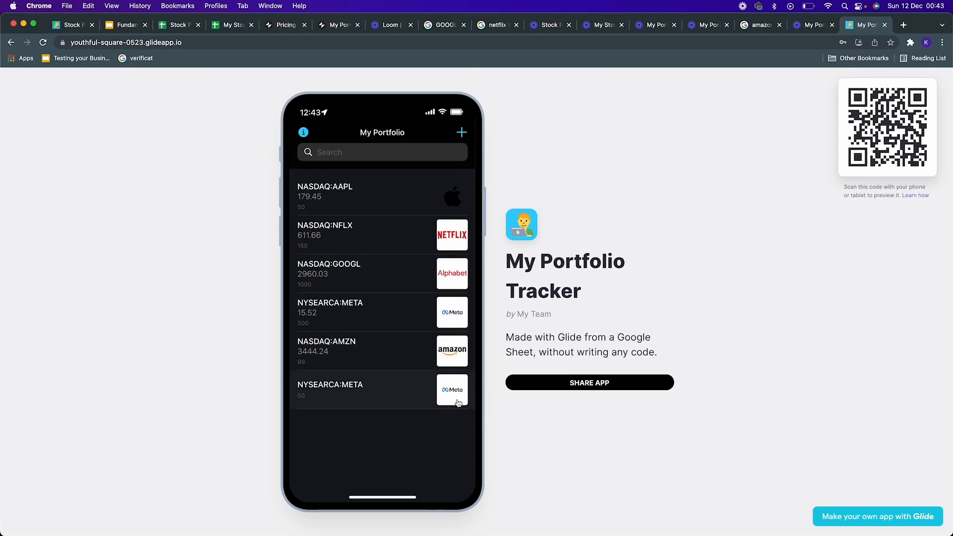
Step: Open the Netflix stock's detail screen in the published app and scroll through its details
click(389, 235)
scroll(388, 297, down, 1)
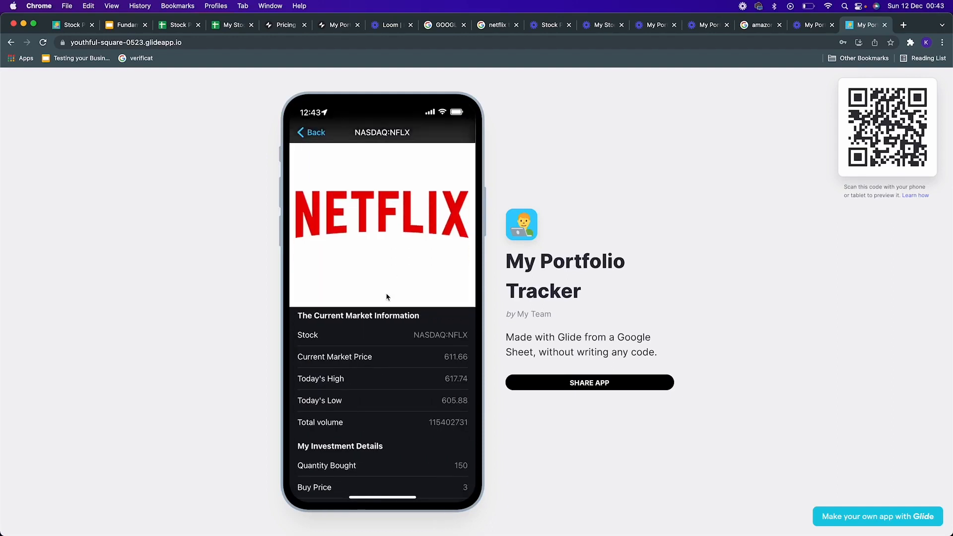
scroll(387, 297, up, 1)
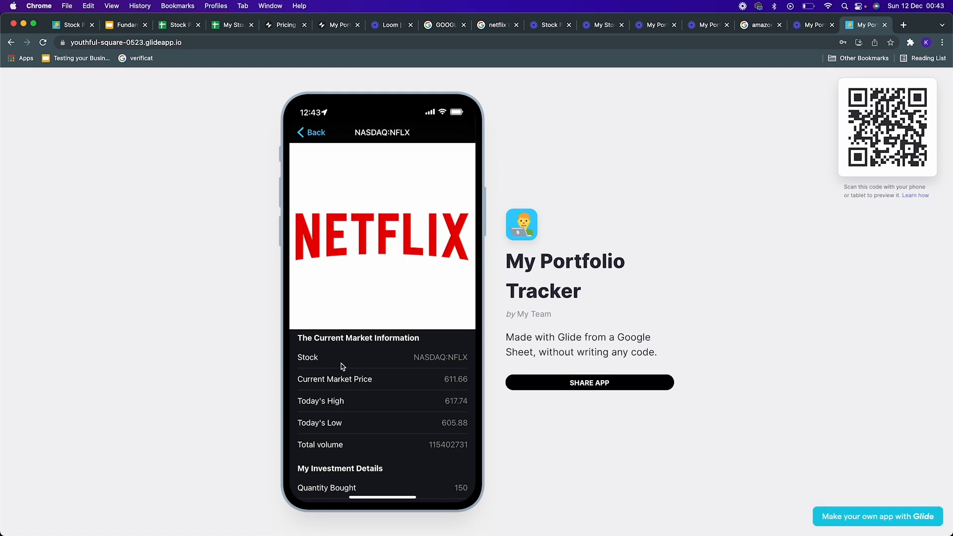
scroll(342, 366, down, 5)
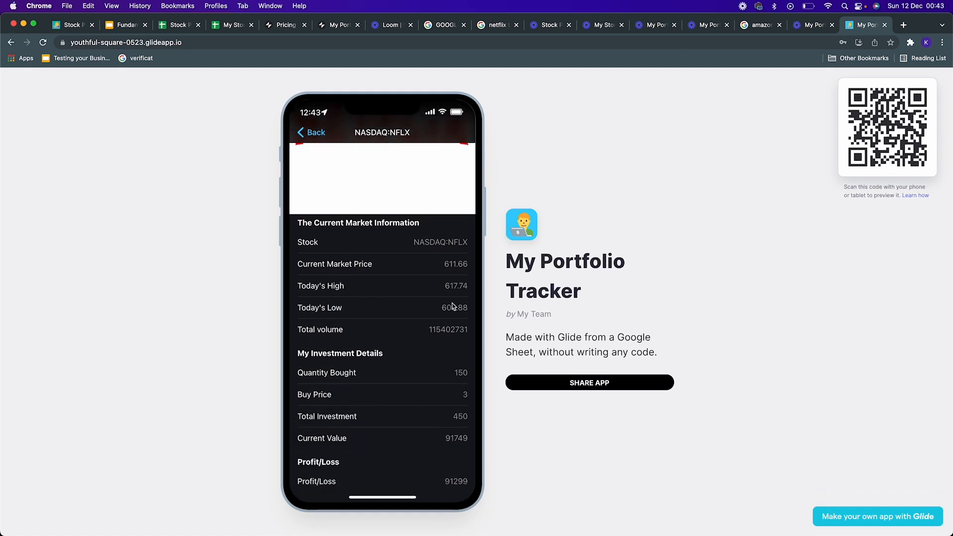
scroll(390, 428, down, 1)
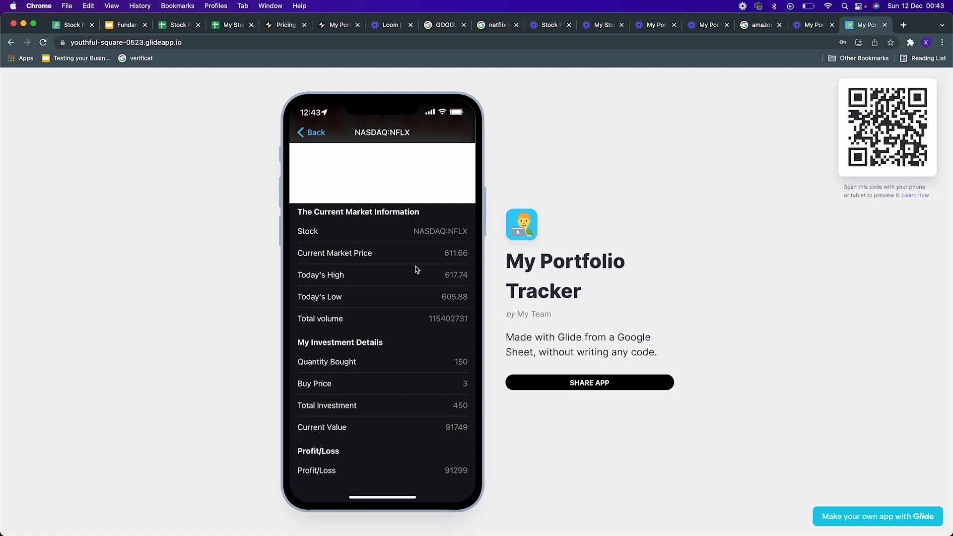
click(320, 138)
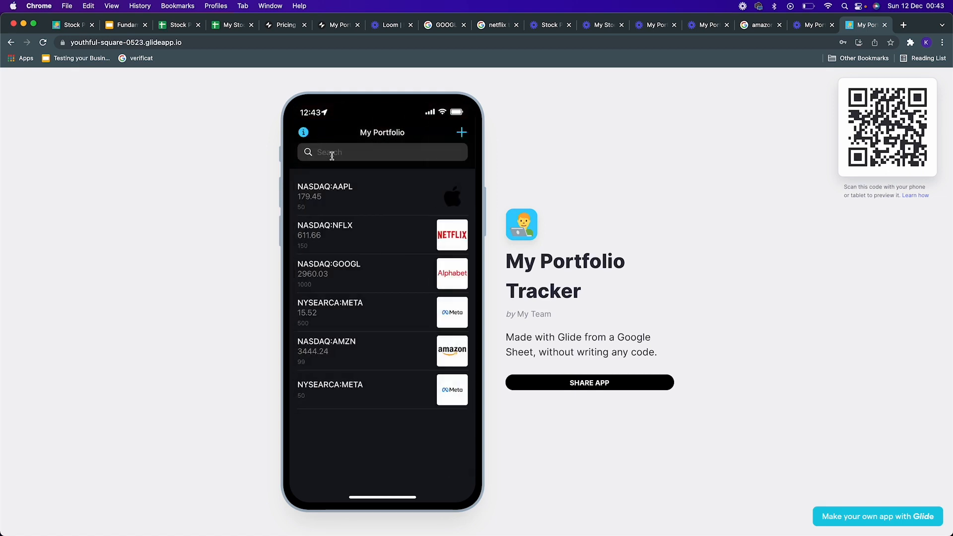